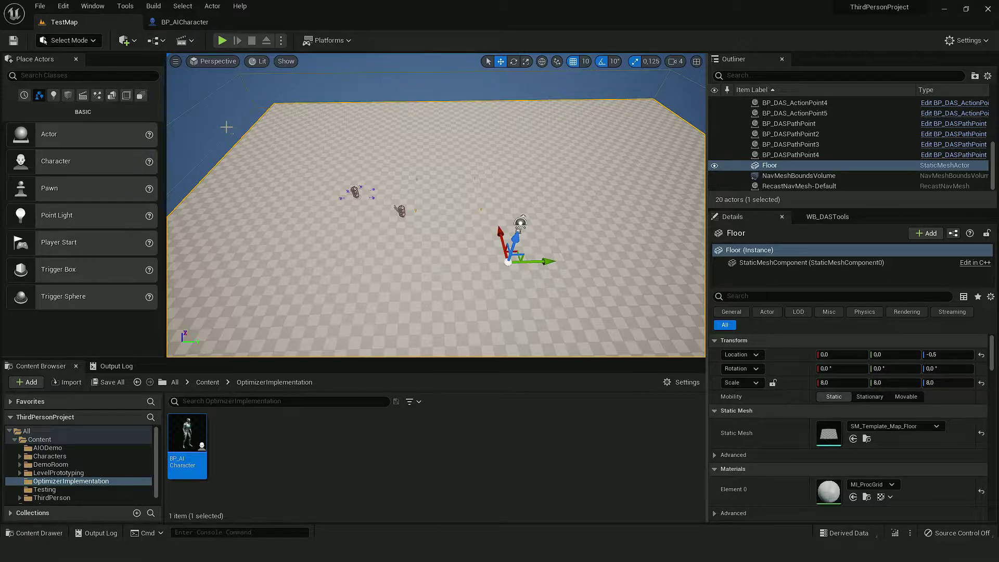
# - Review the installed AI and Optimization plugins, checking Dynamic AI System and AI Optimizer, and close the plugin list
pyautogui.click(63, 6)
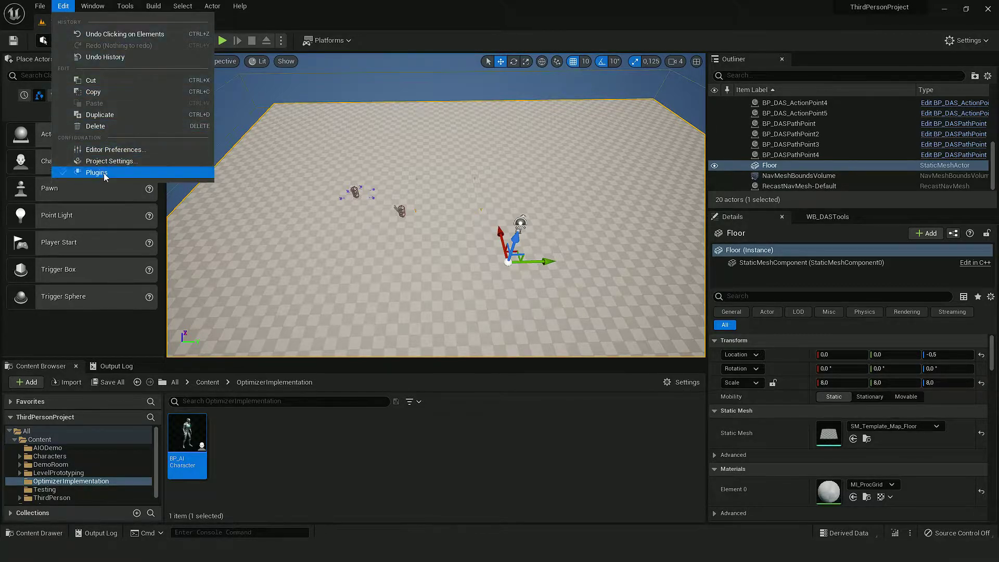
pyautogui.click(97, 173)
pyautogui.click(240, 201)
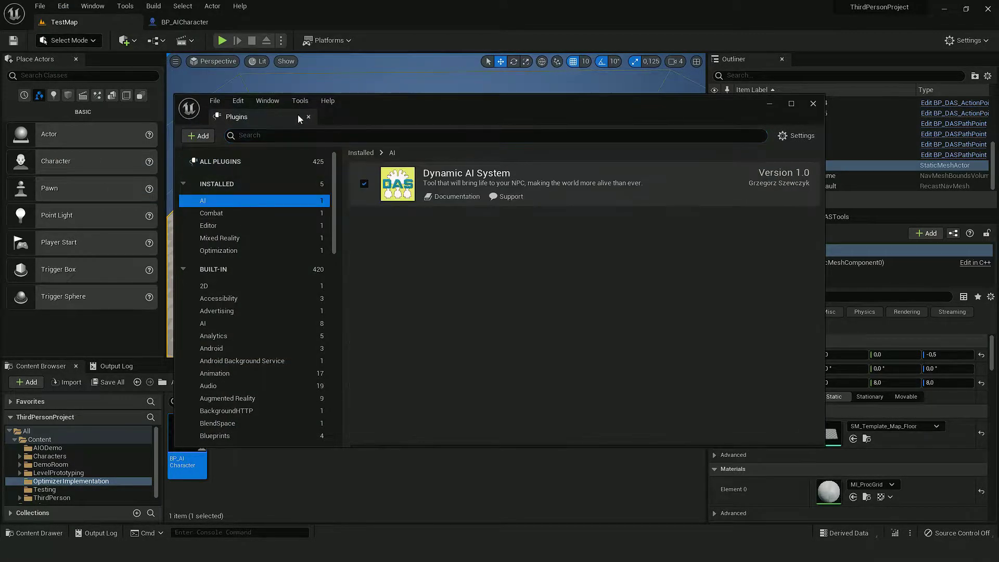
pyautogui.click(238, 250)
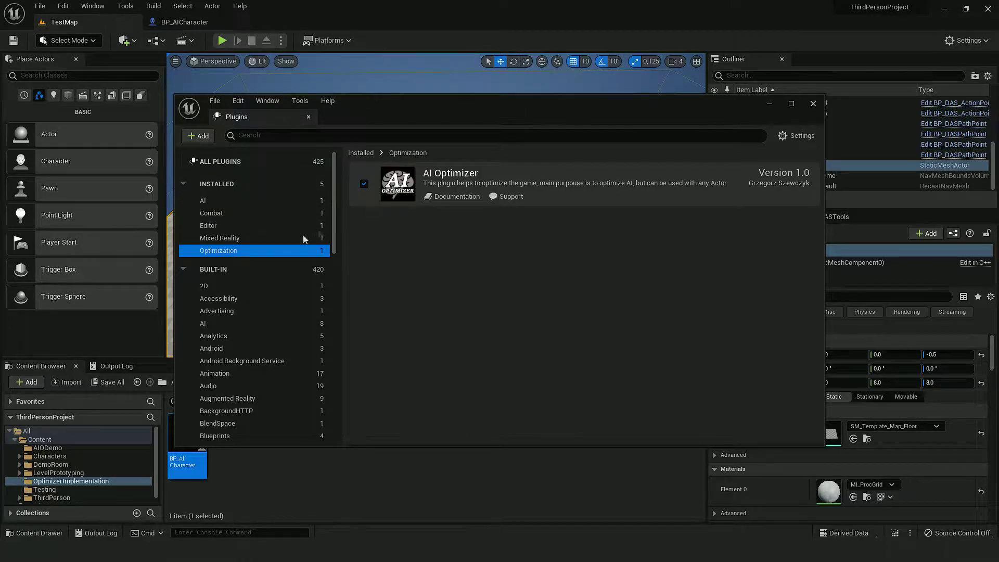
pyautogui.click(814, 105)
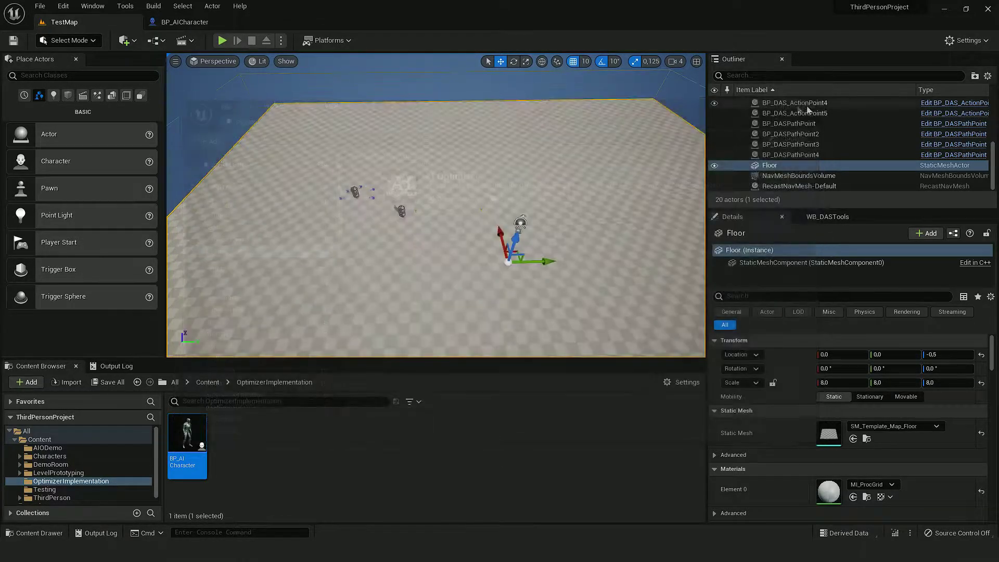
# - Display the navigation mesh over the floor to check its coverage, and hide it again
pyautogui.moveTo(572, 182); pyautogui.dragTo(588, 156, button='right')
pyautogui.moveTo(511, 208); pyautogui.dragTo(512, 208, button='right')
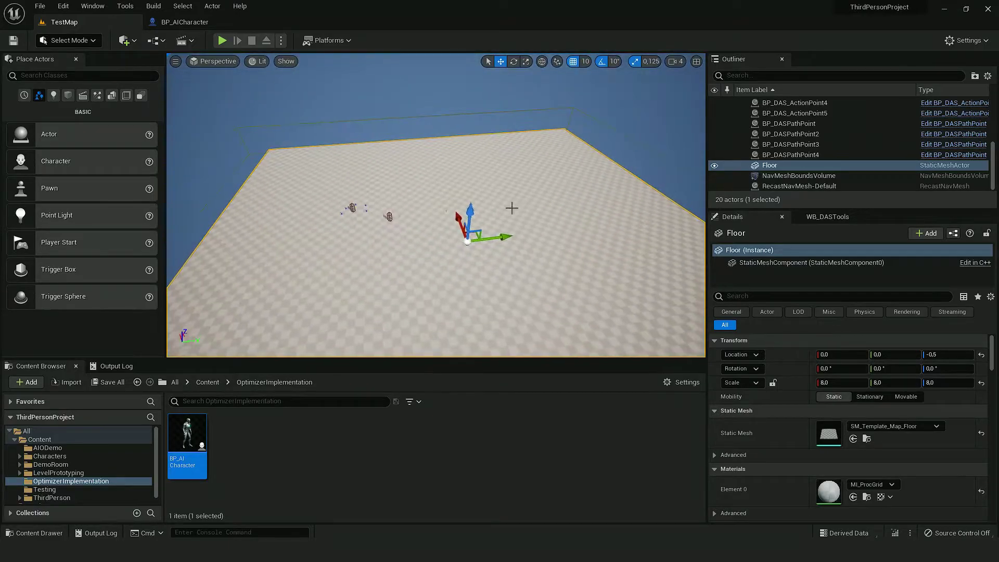
pyautogui.press('p')
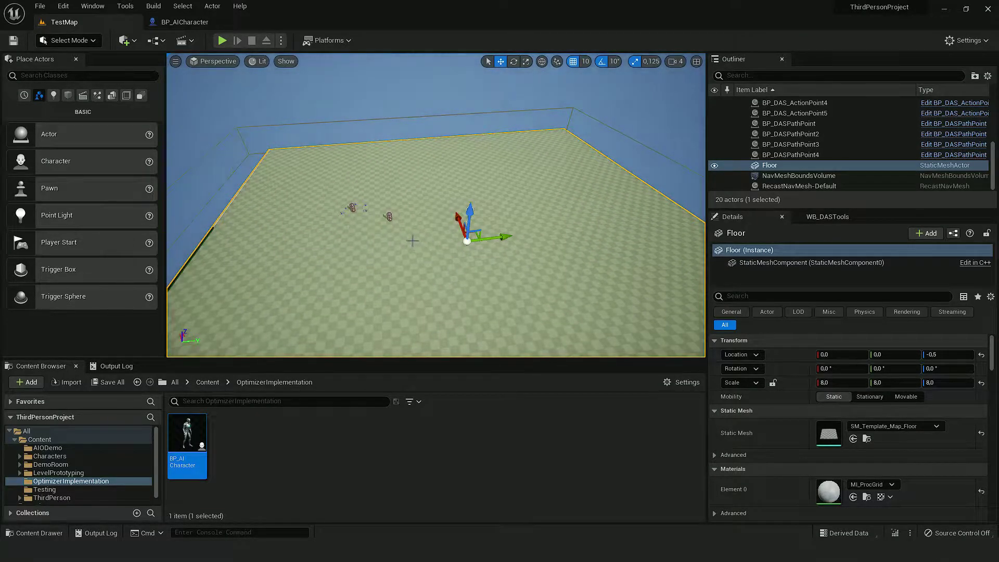
pyautogui.press('p')
# - Open the placed BP_AICharacter's blueprint, examine its class settings, DAS interface and BeginPlay nodes, and close it
pyautogui.click(394, 216)
pyautogui.moveTo(425, 271); pyautogui.dragTo(421, 258, button='right')
pyautogui.press('w')
pyautogui.hotkey('ctrl', 'e')
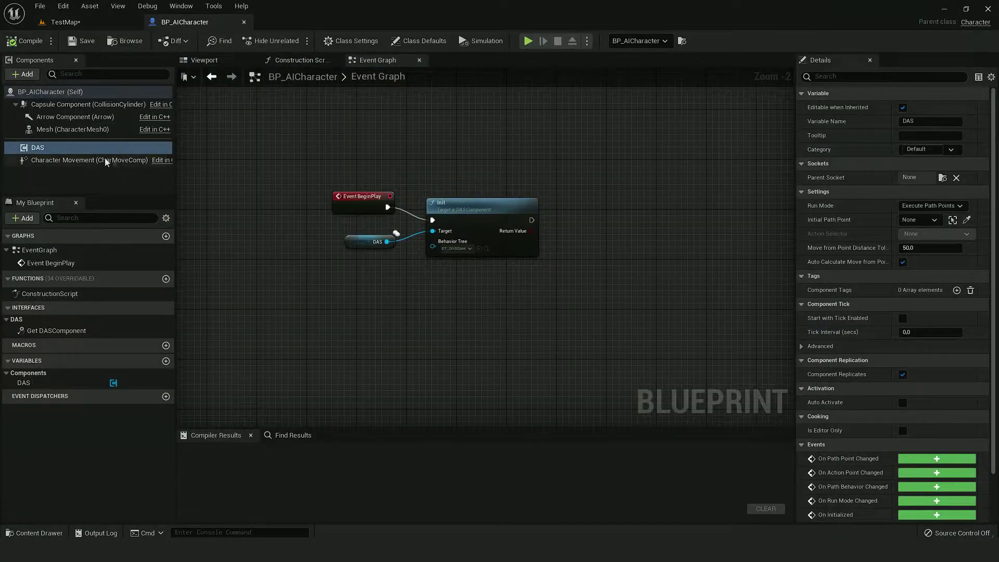
pyautogui.click(333, 42)
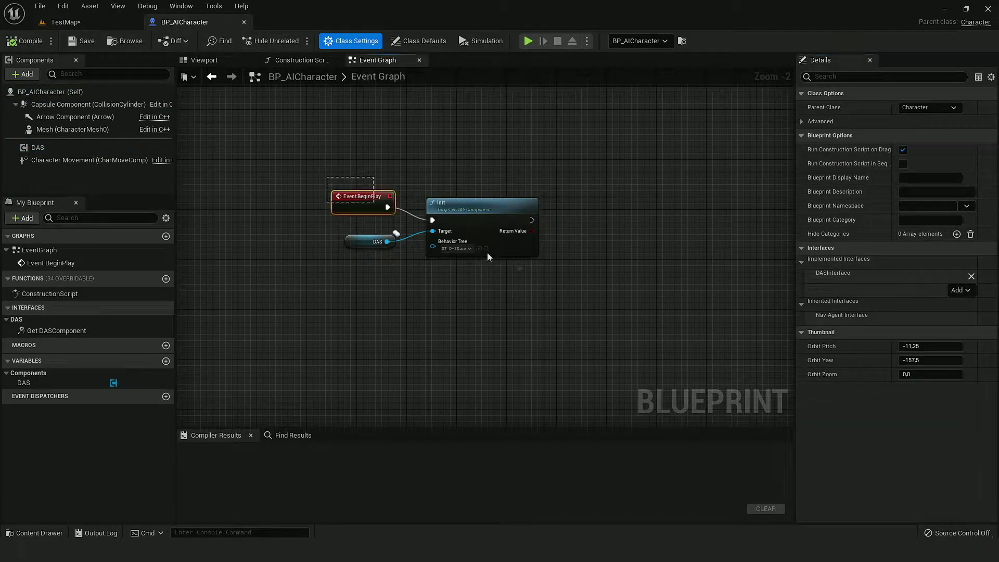
pyautogui.moveTo(327, 177); pyautogui.dragTo(487, 252)
pyautogui.middleClick(186, 22)
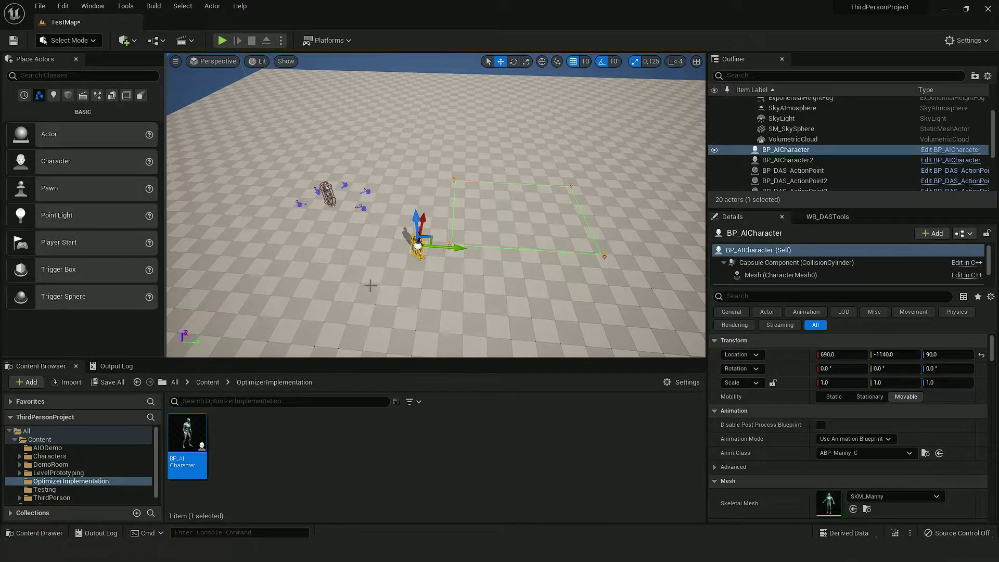
# - Play the level from a spot on the floor near the AI characters, walk the player toward the action points, and stop
pyautogui.moveTo(370, 285); pyautogui.dragTo(413, 286, button='right')
pyautogui.rightClick(413, 288)
pyautogui.click(443, 281)
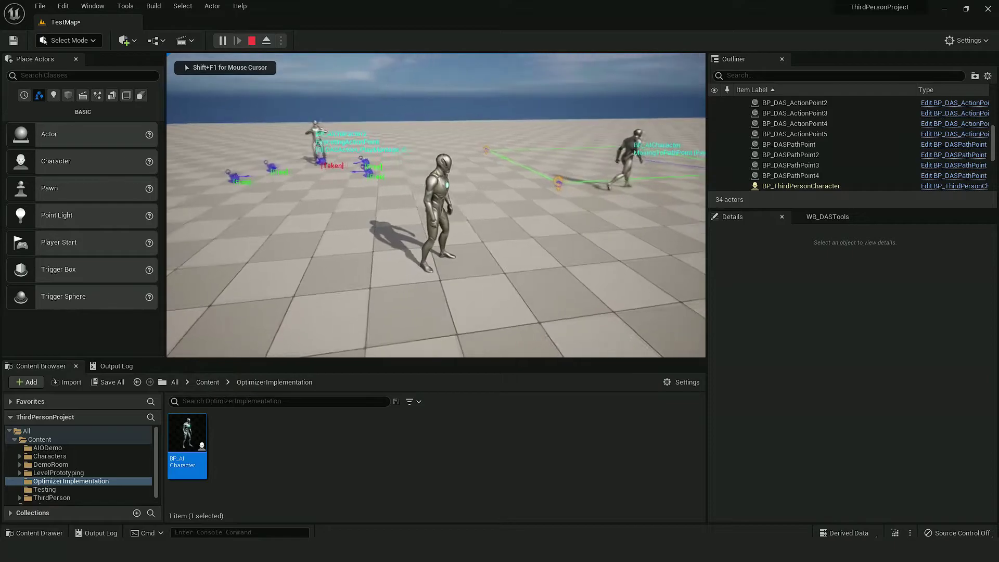
pyautogui.press('w')
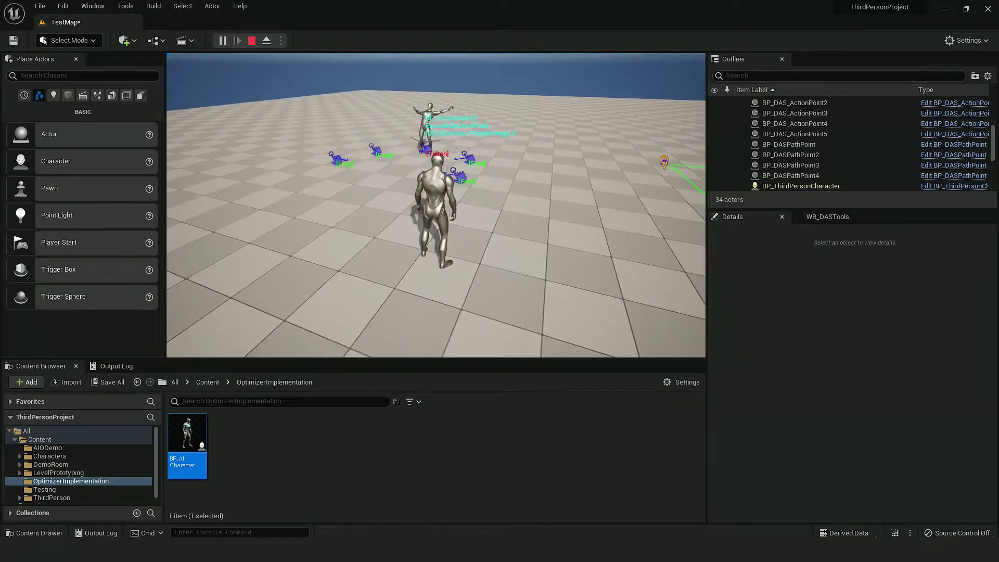
pyautogui.press('Escape')
# - Find the BP_ThirdPersonCharacter asset by searching for "third per" and open its blueprint
pyautogui.press('s')
pyautogui.moveTo(355, 229)
pyautogui.mouseDown(button='right')
pyautogui.moveTo(396, 260)
pyautogui.moveTo(342, 245)
pyautogui.mouseUp(button='right')
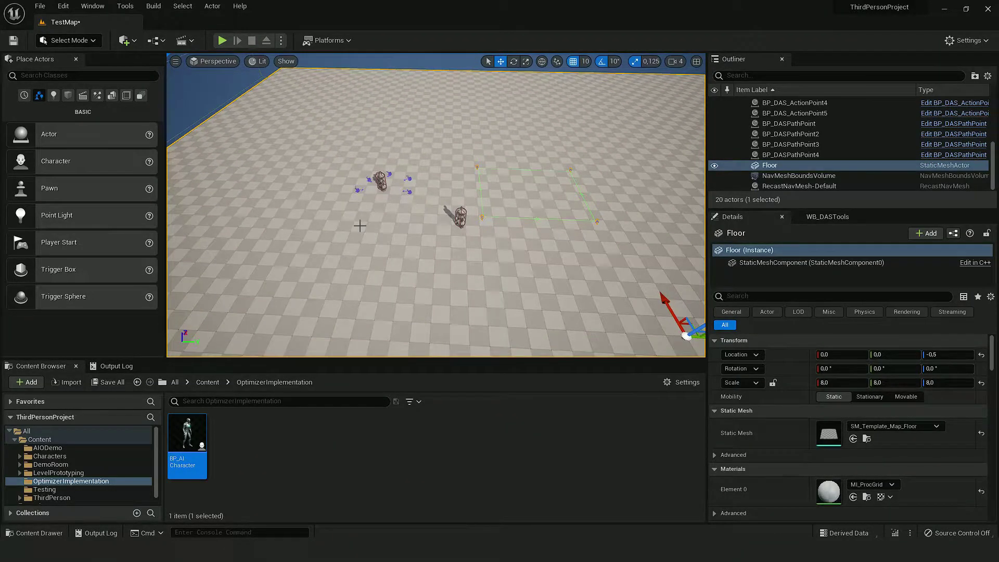
pyautogui.hotkey('ctrl', 'p')
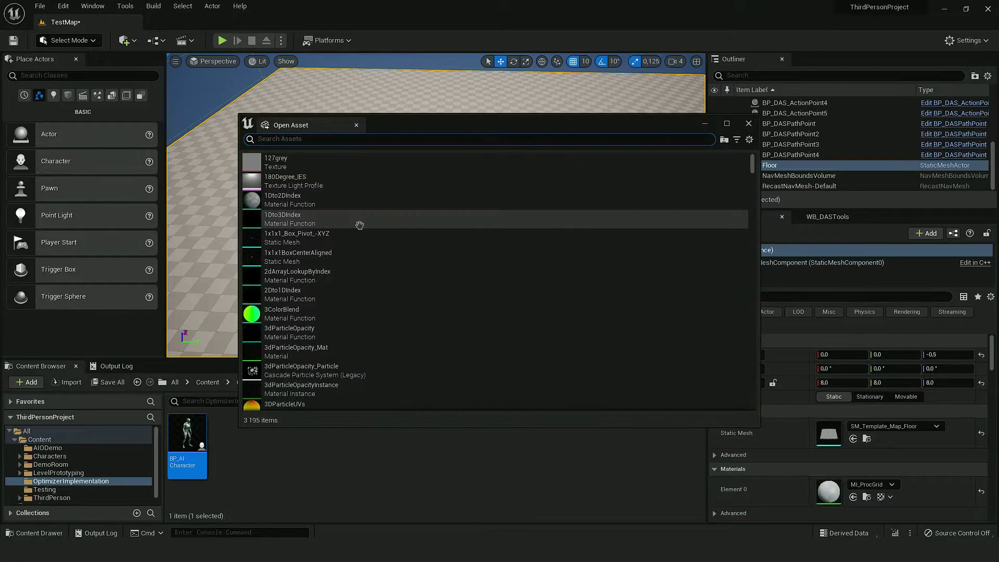
pyautogui.write('third per')
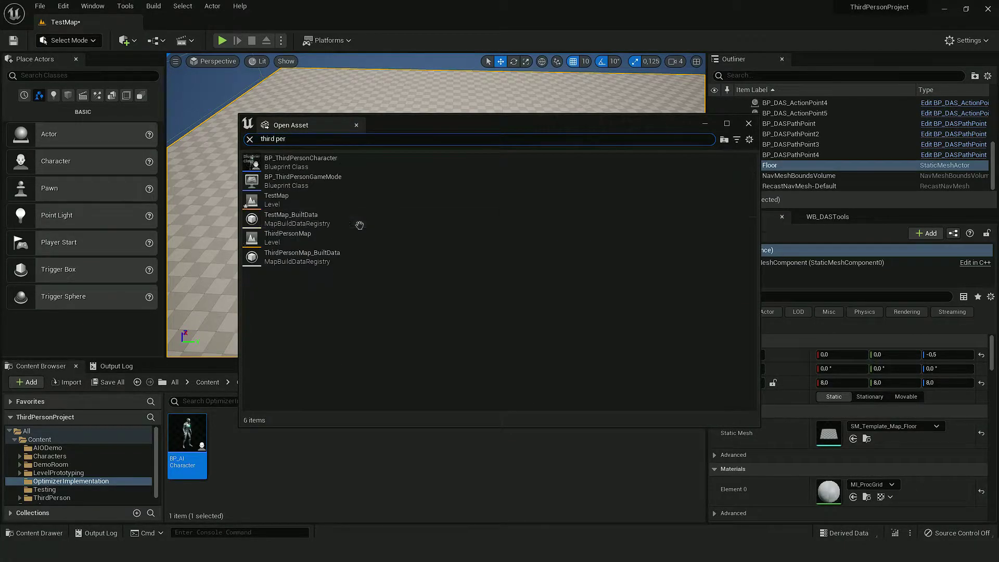
pyautogui.doubleClick(348, 163)
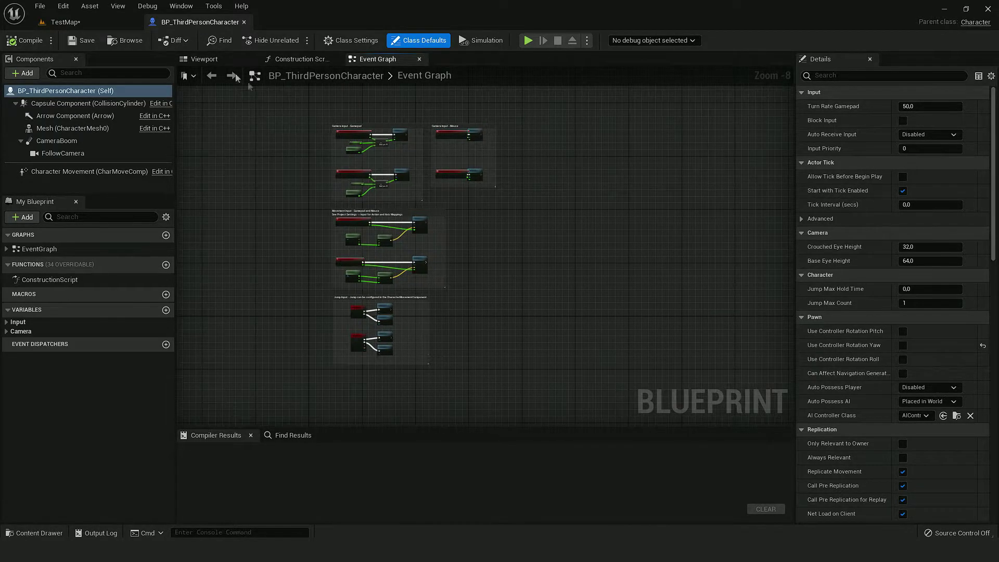
# - Add an AIOInvoker component to BP_ThirdPersonCharacter, compile the blueprint and close it
pyautogui.click(24, 73)
pyautogui.write('invok')
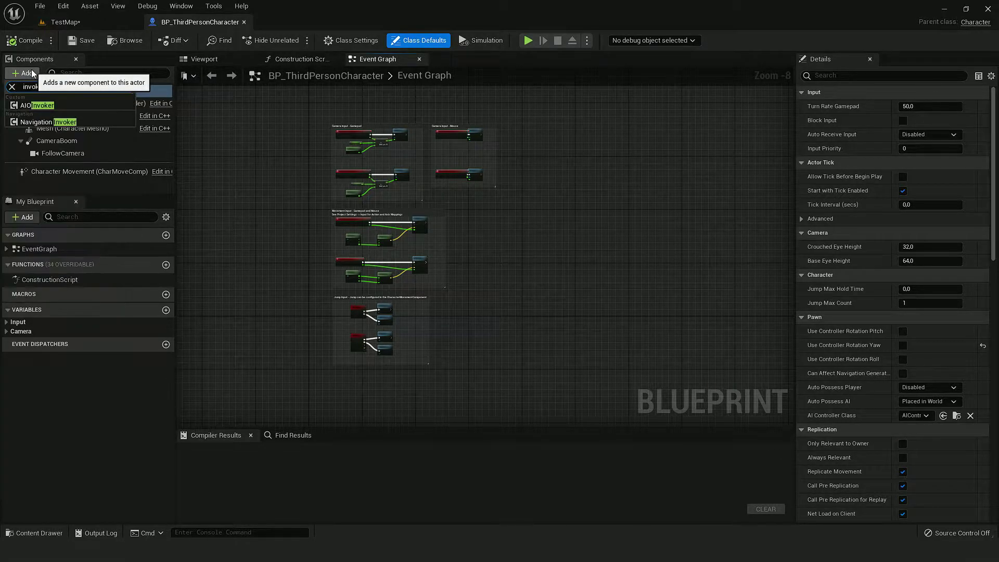
pyautogui.click(38, 106)
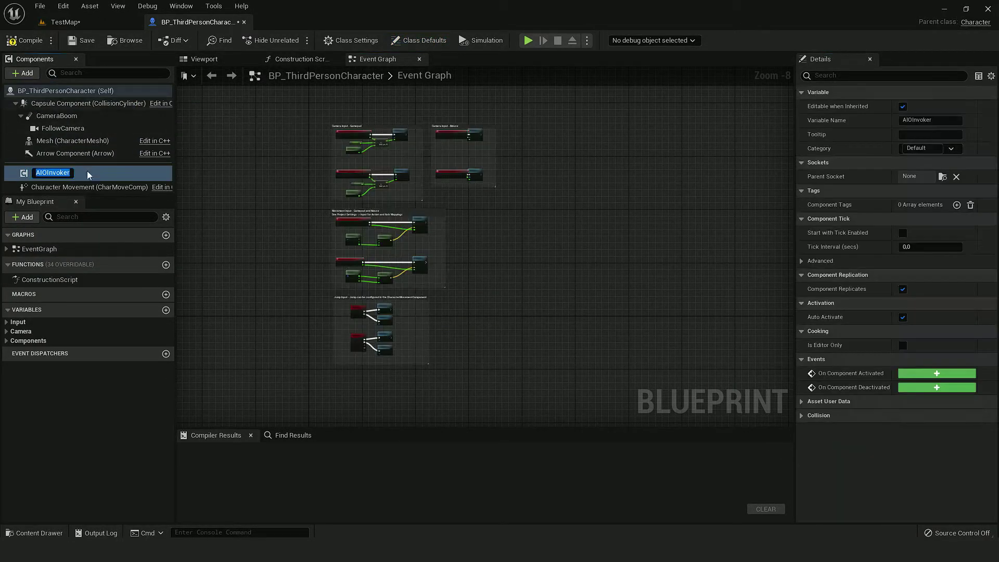
pyautogui.press('Return')
pyautogui.click(26, 42)
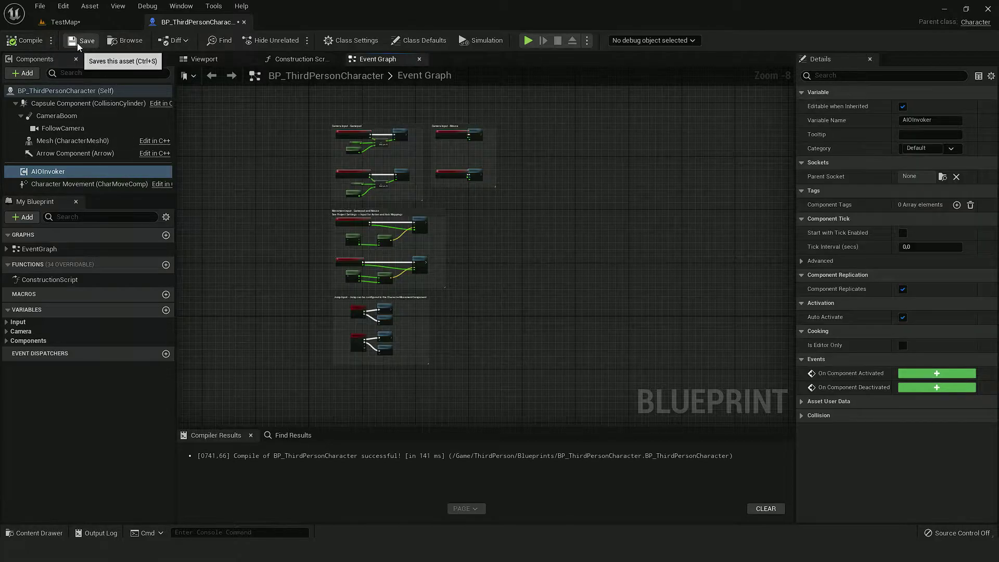
pyautogui.click(243, 22)
# - Open the placed BP_AICharacter's blueprint and add an AIOSubject component to it
pyautogui.click(462, 214)
pyautogui.moveTo(448, 241); pyautogui.dragTo(466, 255, button='right')
pyautogui.hotkey('ctrl', 'e')
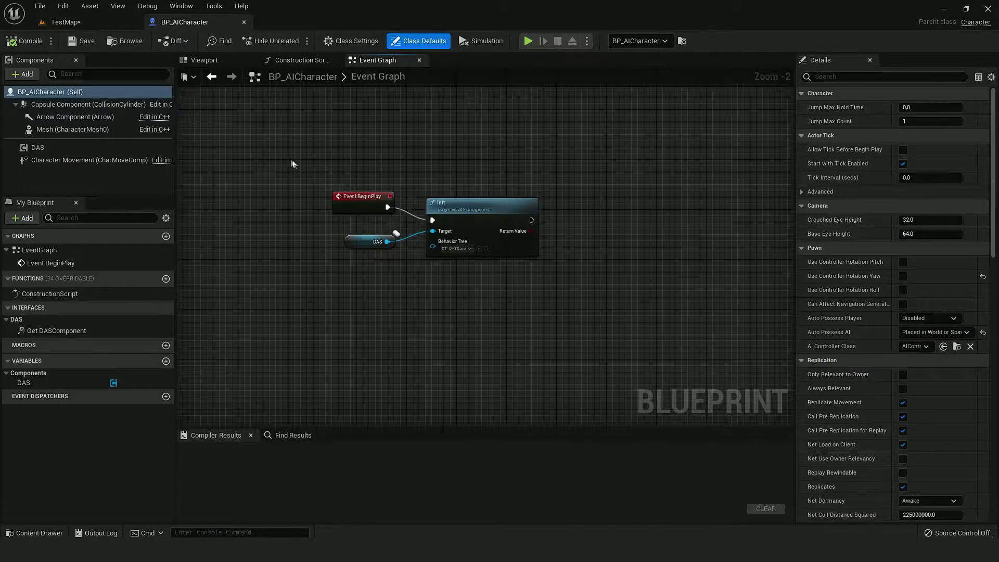
pyautogui.click(36, 77)
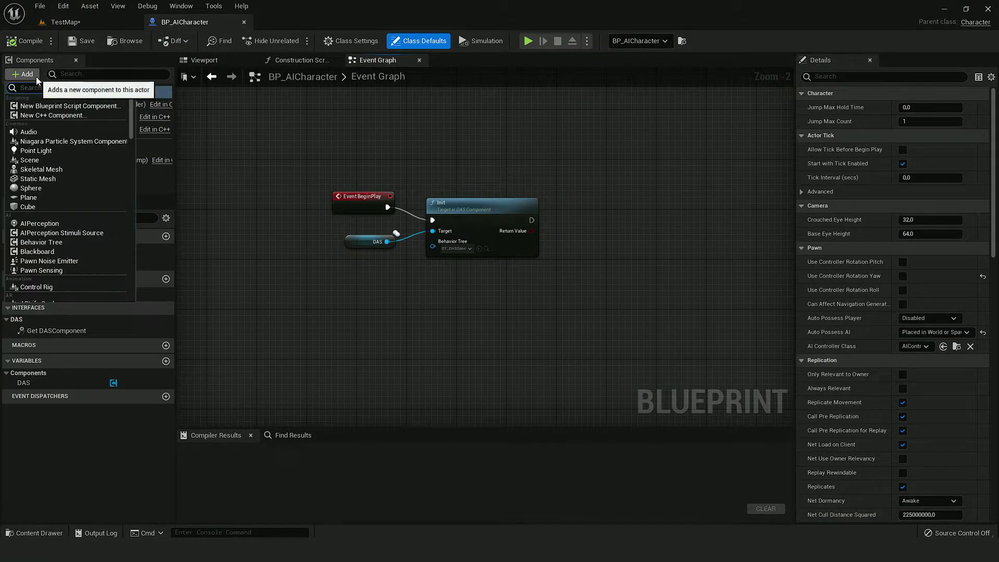
pyautogui.write('subjec')
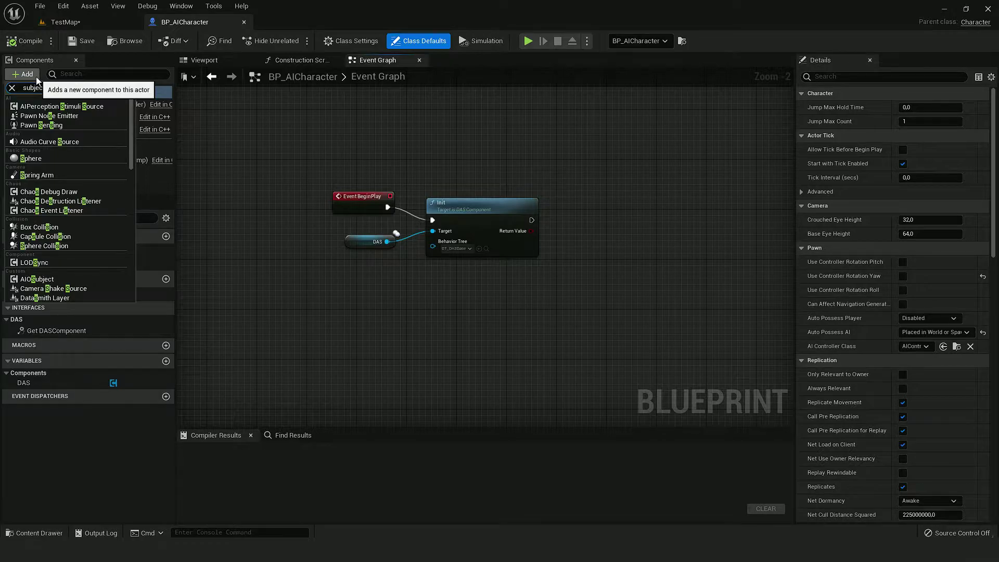
pyautogui.write('t comp')
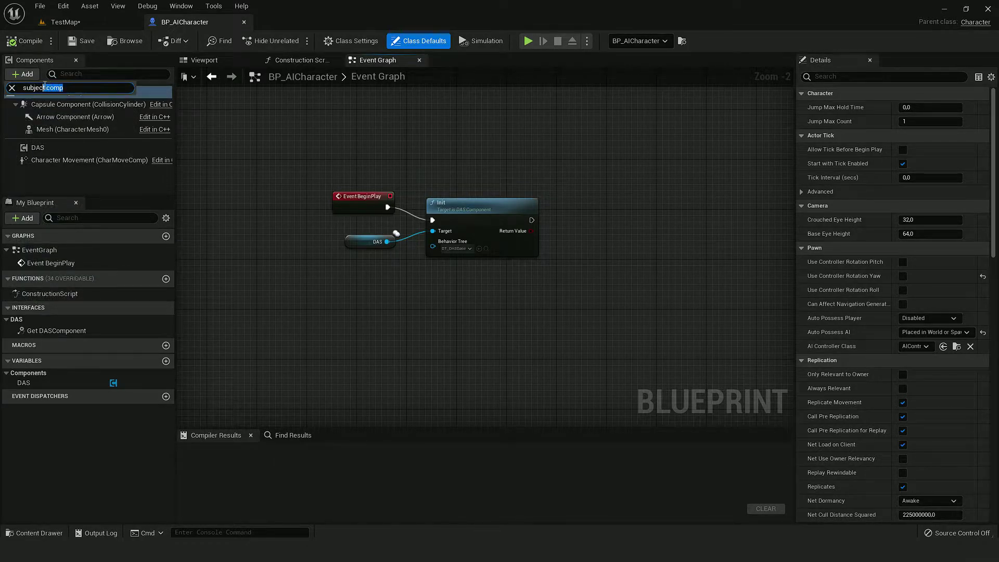
pyautogui.press('BackSpace')
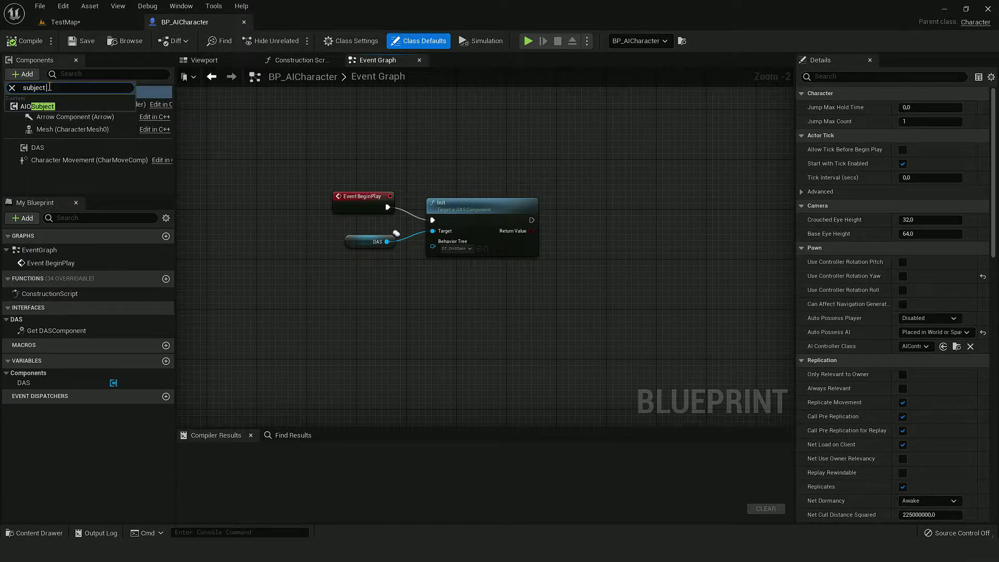
pyautogui.click(47, 107)
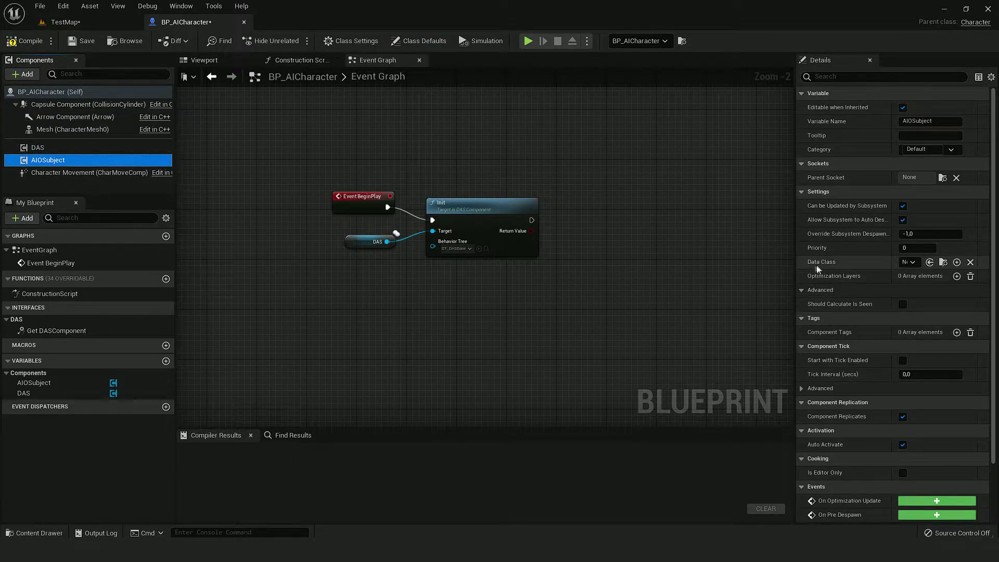
# - Add three Optimization Layers entries to the AIOSubject component and expand each one to show its layer radius
pyautogui.moveTo(797, 261); pyautogui.dragTo(719, 266)
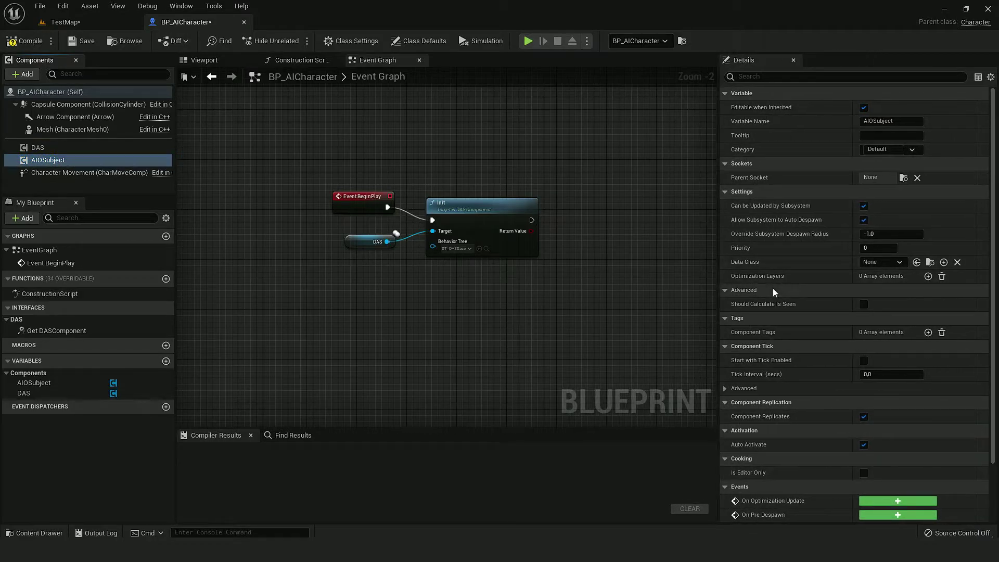
pyautogui.click(928, 277)
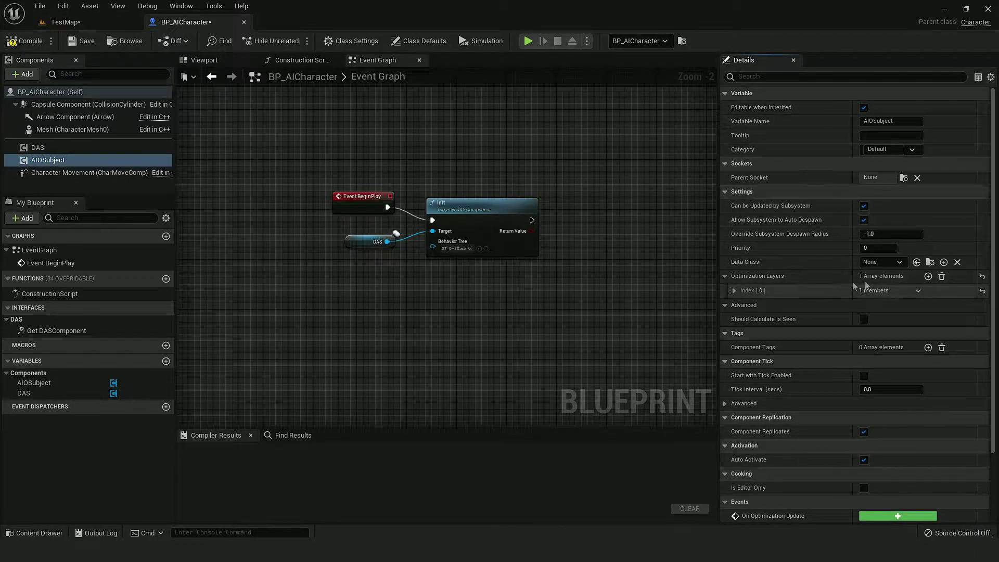
pyautogui.click(928, 277)
pyautogui.click(928, 277)
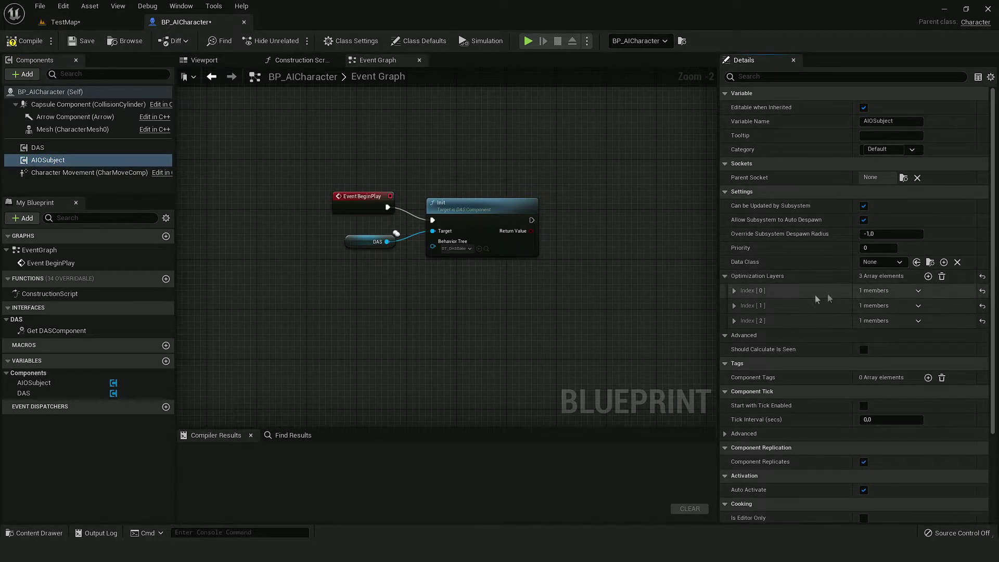
pyautogui.click(738, 295)
pyautogui.click(737, 320)
pyautogui.click(735, 349)
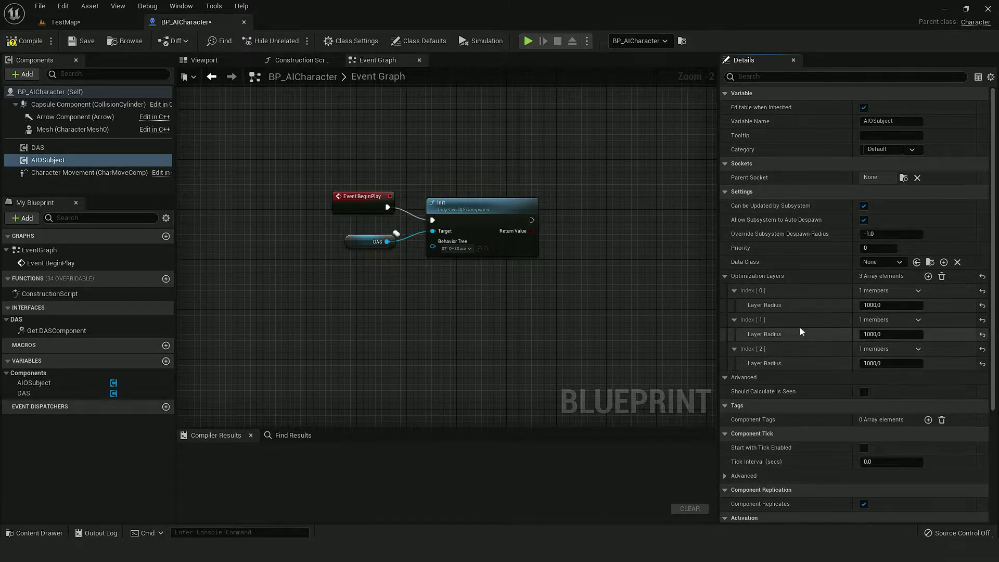
# - Set the AIOSubject Layer Radius to 1500 for optimization layer index 1 and 2000 for index 2
pyautogui.scroll(-2, 854, 296)
pyautogui.click(868, 285)
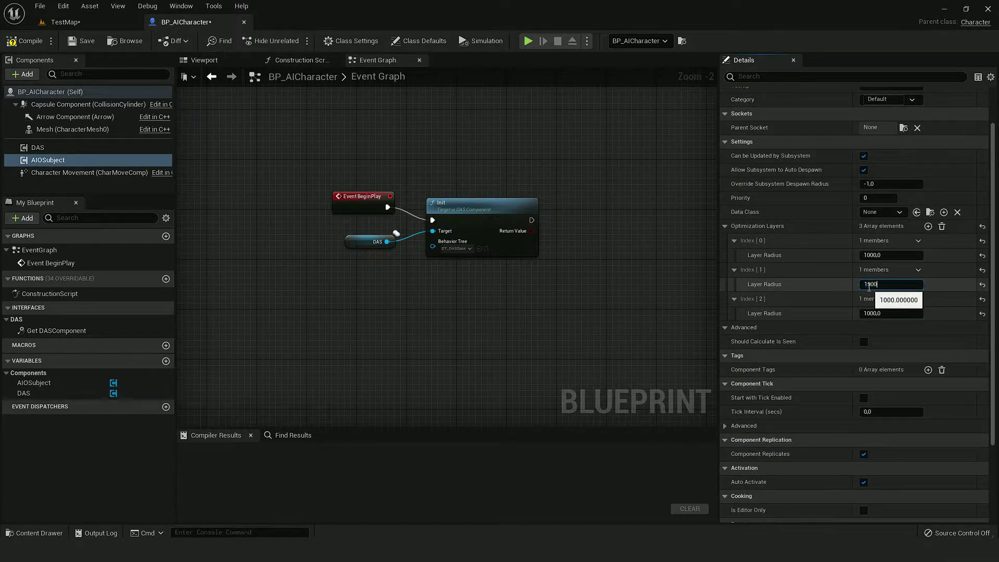
pyautogui.click(886, 314)
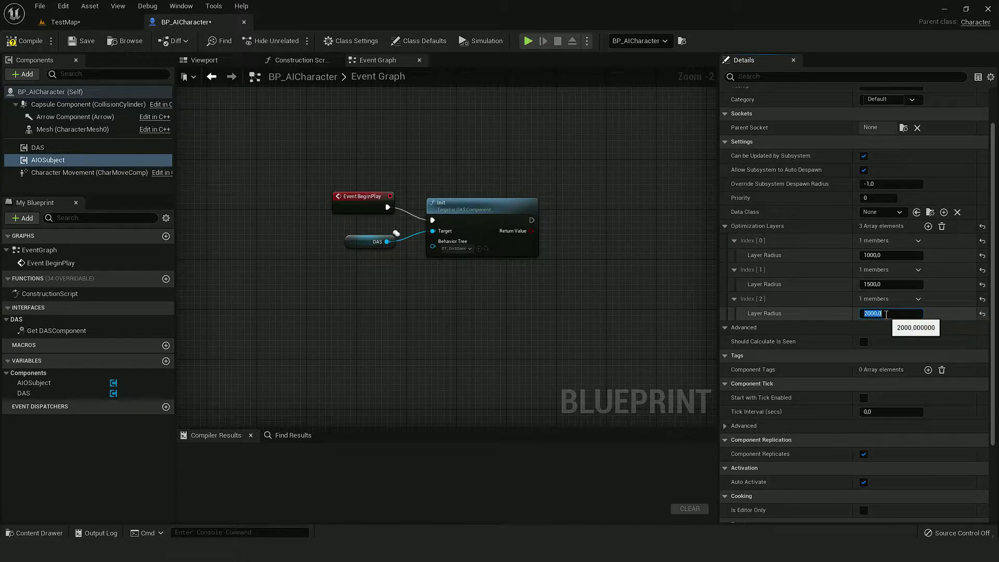
pyautogui.press('Return')
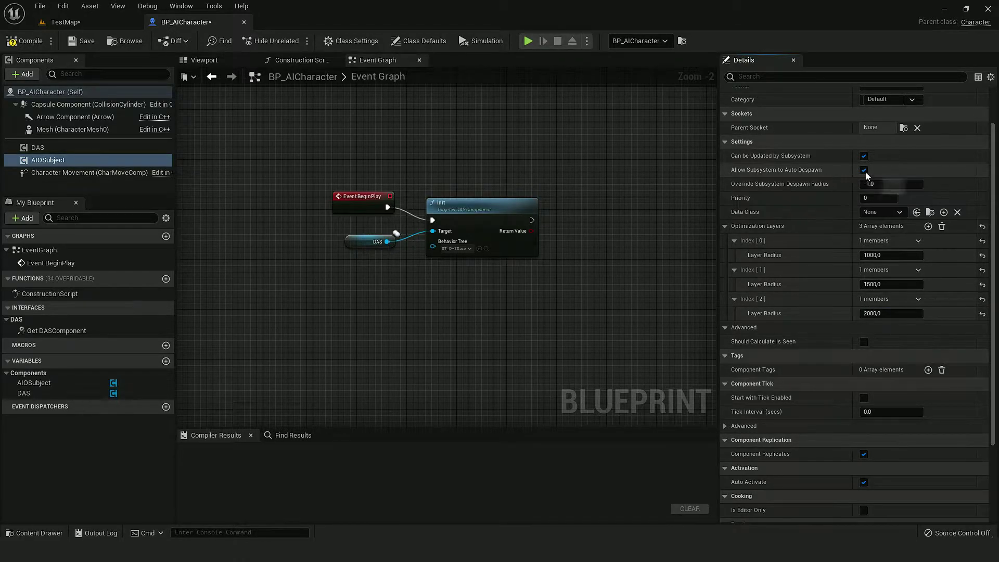
# - Add the AIOSubject's On Optimization Update event and connect its Layer Index to a new Switch on Int node
pyautogui.scroll(-4, 861, 318)
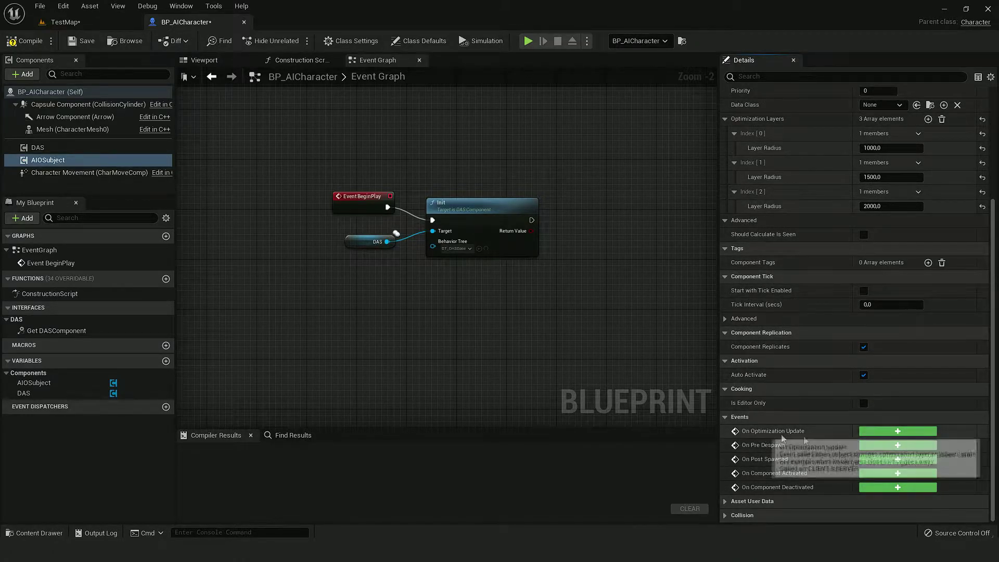
pyautogui.click(920, 433)
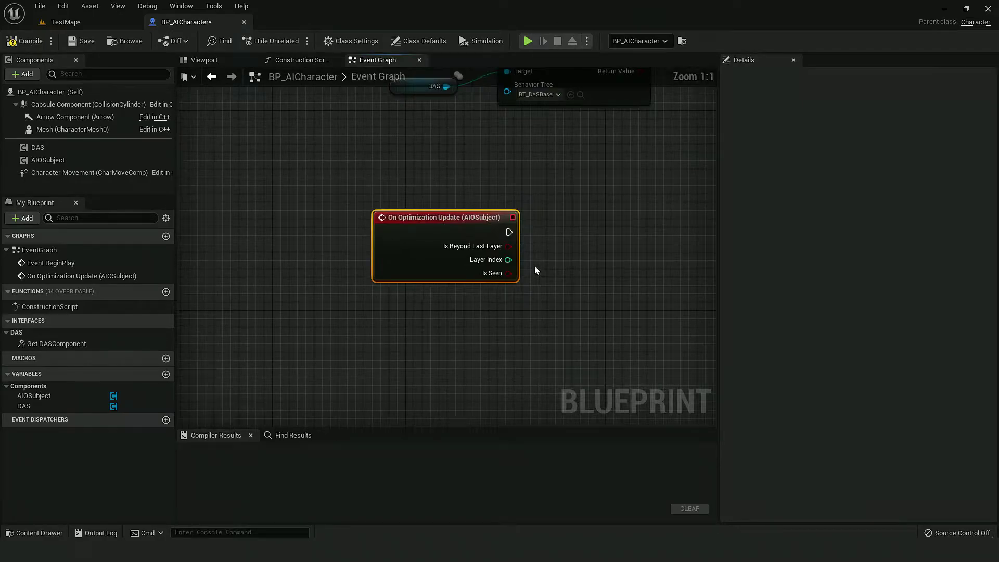
pyautogui.moveTo(469, 254); pyautogui.dragTo(531, 268)
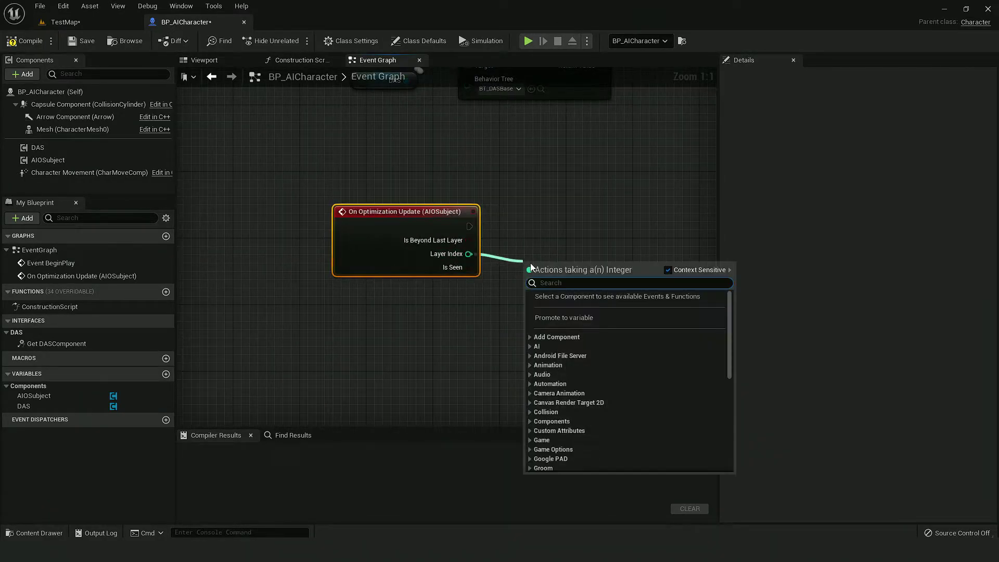
pyautogui.write('switch')
pyautogui.press('Return')
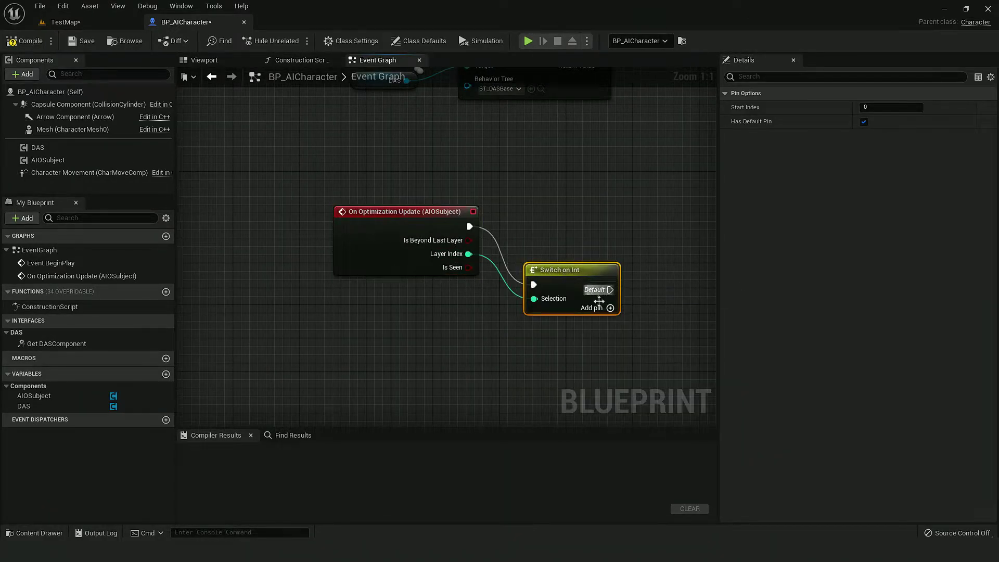
# - Add outputs 0, 1 and 2 to the Switch on Int node
pyautogui.click(605, 308)
pyautogui.click(604, 322)
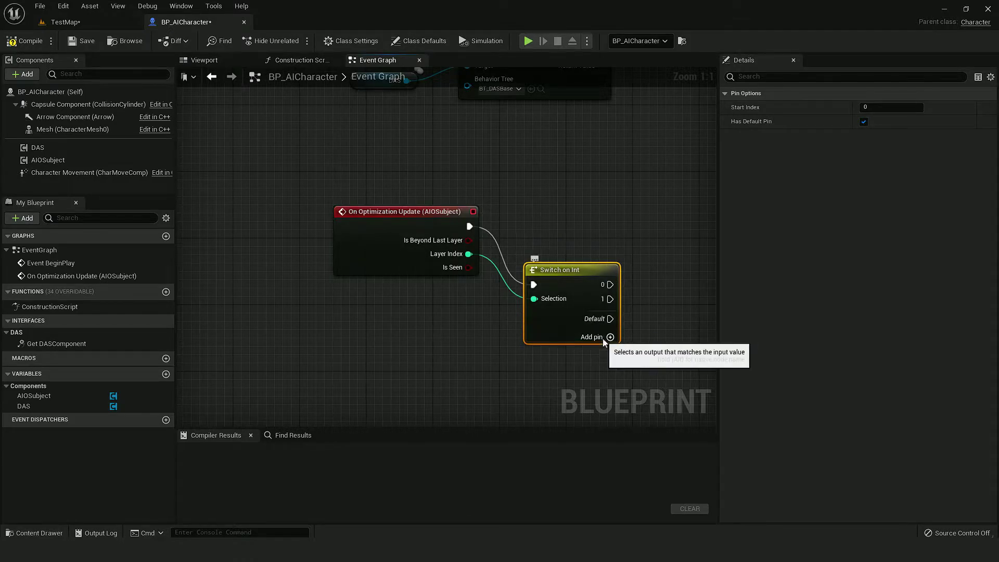
pyautogui.click(603, 339)
# - Place an AIOSubject reference in the graph and add a Set Character Features node targeting it, arranging both nodes near the switch
pyautogui.moveTo(630, 318); pyautogui.dragTo(491, 252, button='right')
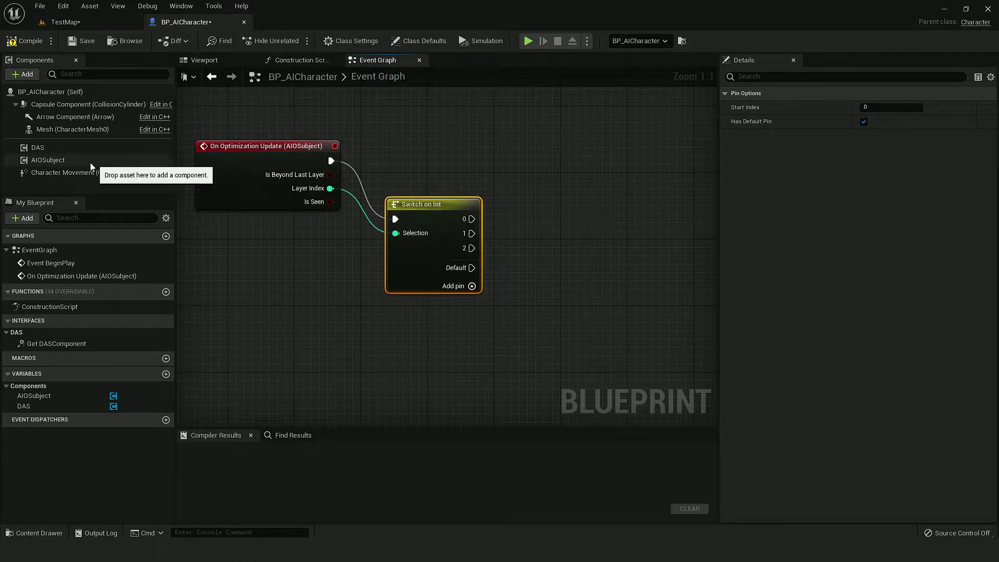
pyautogui.moveTo(90, 163); pyautogui.dragTo(523, 207)
pyautogui.moveTo(426, 167); pyautogui.dragTo(548, 210)
pyautogui.write('set chara')
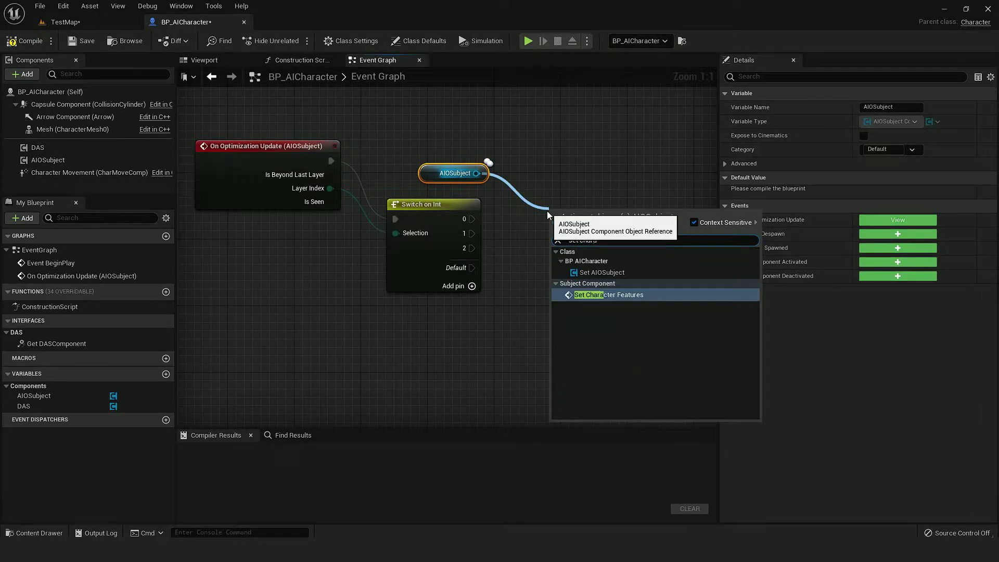
pyautogui.press('Return')
pyautogui.moveTo(590, 212); pyautogui.dragTo(582, 162)
pyautogui.moveTo(457, 169); pyautogui.dragTo(455, 144)
# - Feed a Self reference into the Character input of Set Character Features and run the node from switch output 0
pyautogui.moveTo(554, 213); pyautogui.dragTo(418, 174)
pyautogui.write('self')
pyautogui.press('Return')
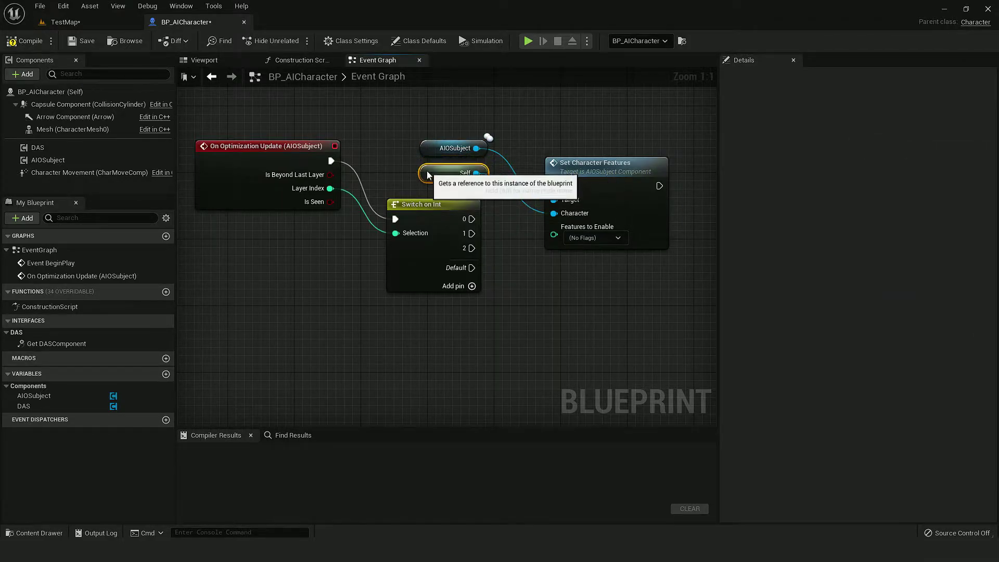
pyautogui.moveTo(472, 219); pyautogui.dragTo(553, 187)
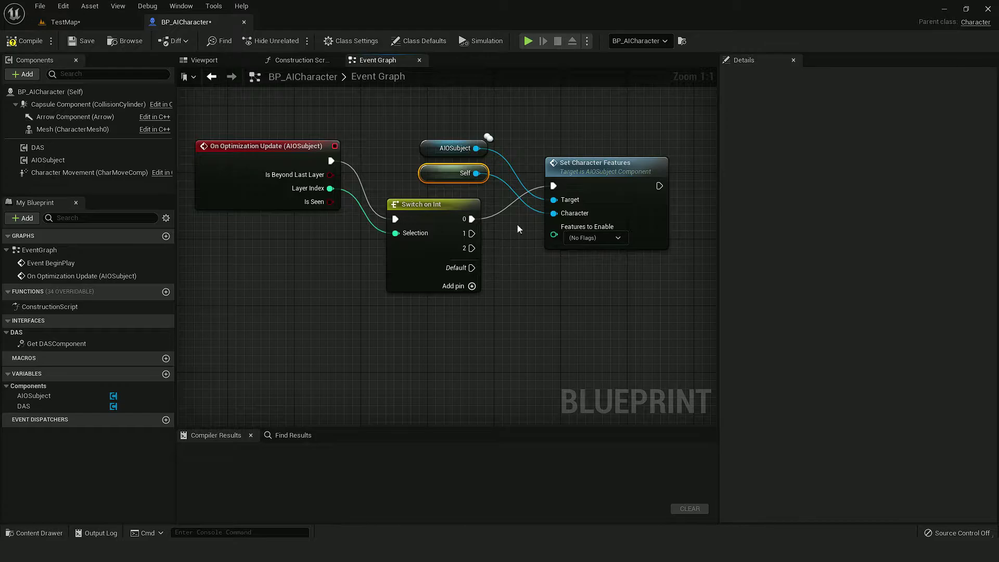
# - Enable AIBrain, Movement Component, Visibility, Collision, Animations, Actor Tick and Shadows on the layer 0 Set Character Features node
pyautogui.moveTo(518, 229); pyautogui.dragTo(463, 212, button='right')
pyautogui.click(539, 221)
pyautogui.click(540, 238)
pyautogui.click(542, 249)
pyautogui.click(543, 262)
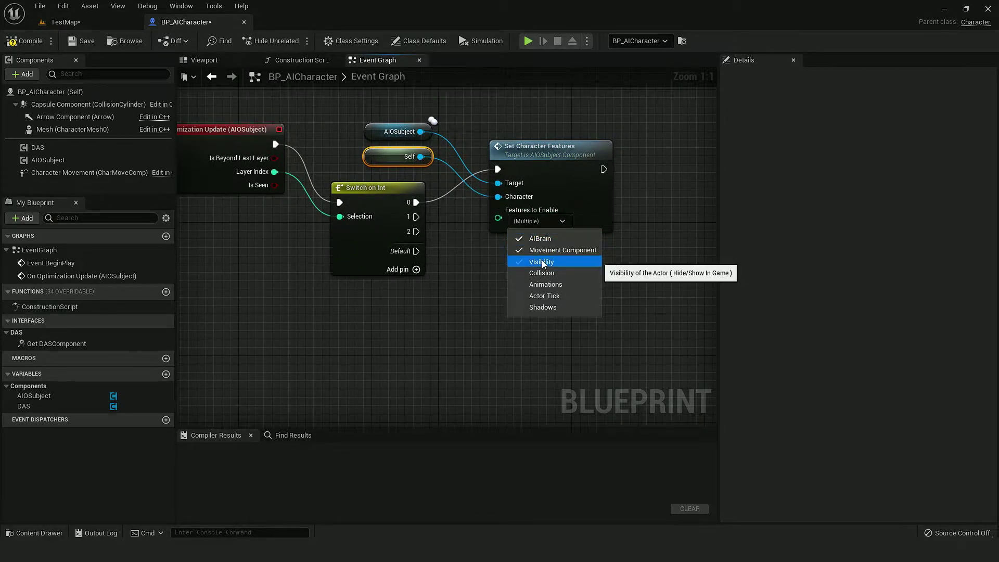
pyautogui.click(542, 273)
pyautogui.click(545, 284)
pyautogui.click(545, 296)
pyautogui.click(545, 308)
# - Duplicate the Set Character Features node twice and run the copies from switch outputs 1 and 2
pyautogui.moveTo(492, 289); pyautogui.dragTo(544, 178)
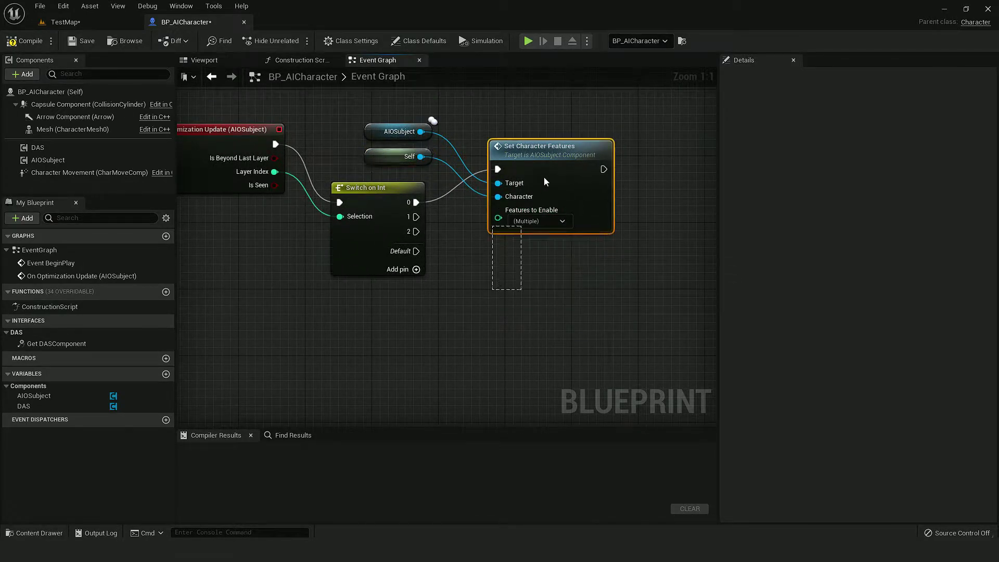
pyautogui.hotkey('ctrl', 'd')
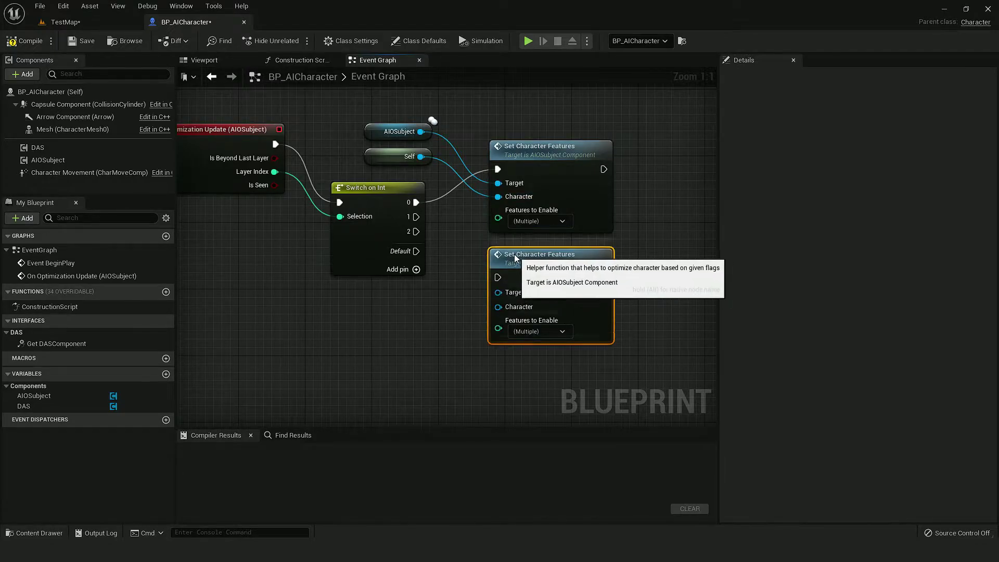
pyautogui.moveTo(498, 269); pyautogui.dragTo(417, 217)
pyautogui.moveTo(486, 341); pyautogui.dragTo(470, 292, button='right')
pyautogui.hotkey('ctrl', 'd')
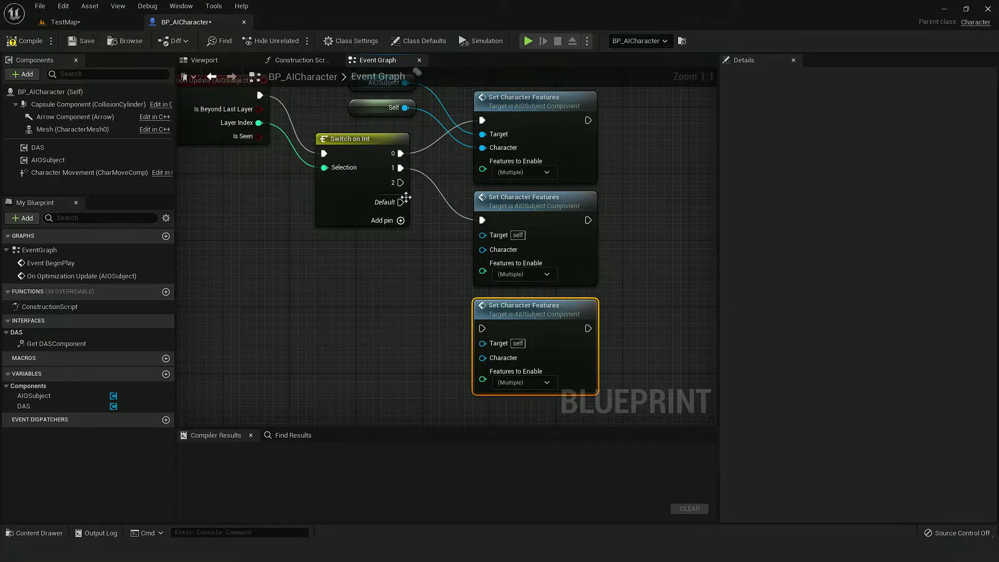
pyautogui.moveTo(402, 184); pyautogui.dragTo(489, 329)
# - Disable Shadows in the enabled features of the Set Character Features node for layer 1
pyautogui.click(511, 274)
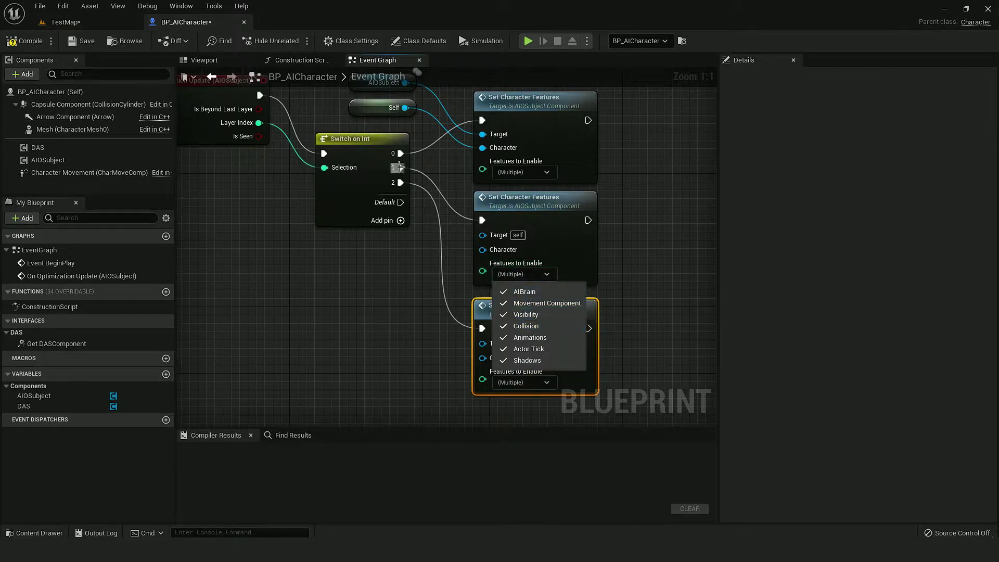
pyautogui.click(527, 361)
pyautogui.click(534, 350)
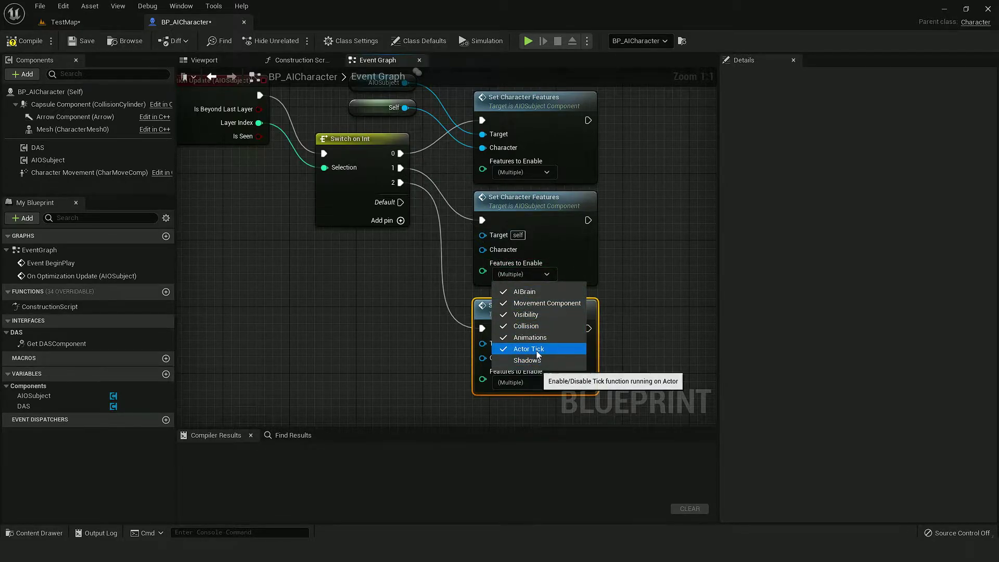
# - Disable AIBrain, Movement Component, Collision, Actor Tick and Shadows on the Set Character Features node for layer 2
pyautogui.moveTo(435, 330); pyautogui.dragTo(406, 263, button='right')
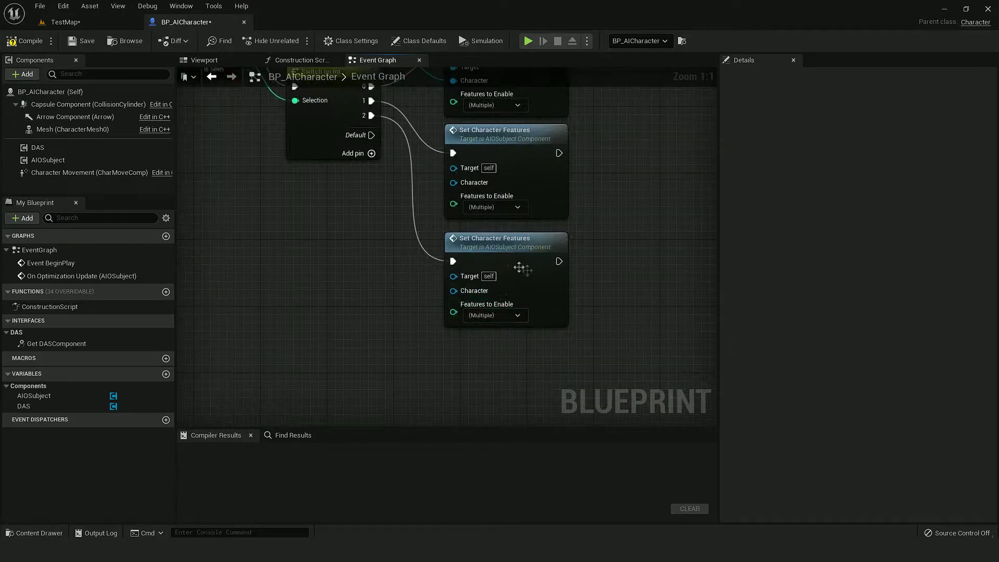
pyautogui.click(504, 317)
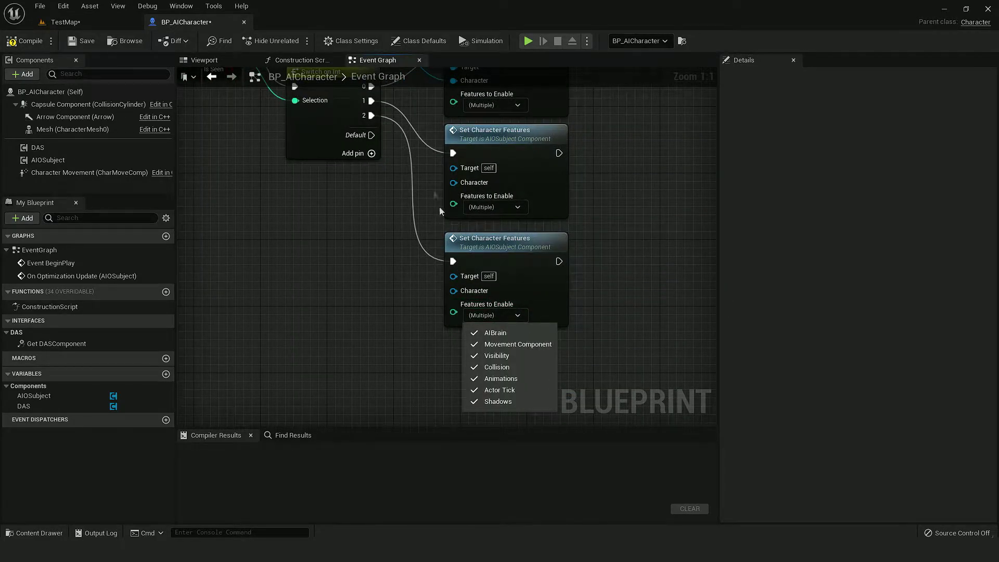
pyautogui.click(508, 333)
pyautogui.click(506, 344)
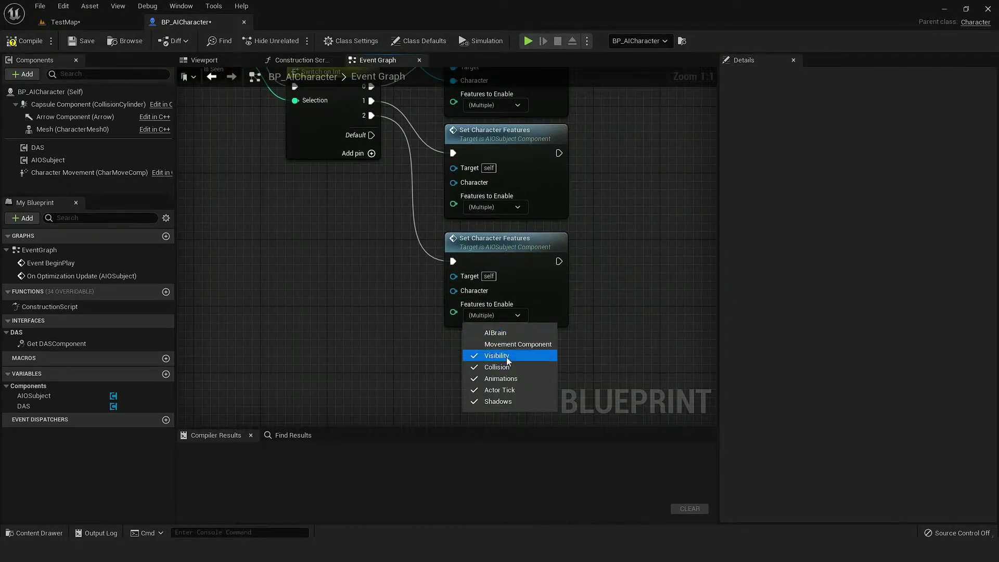
pyautogui.click(501, 367)
pyautogui.click(502, 390)
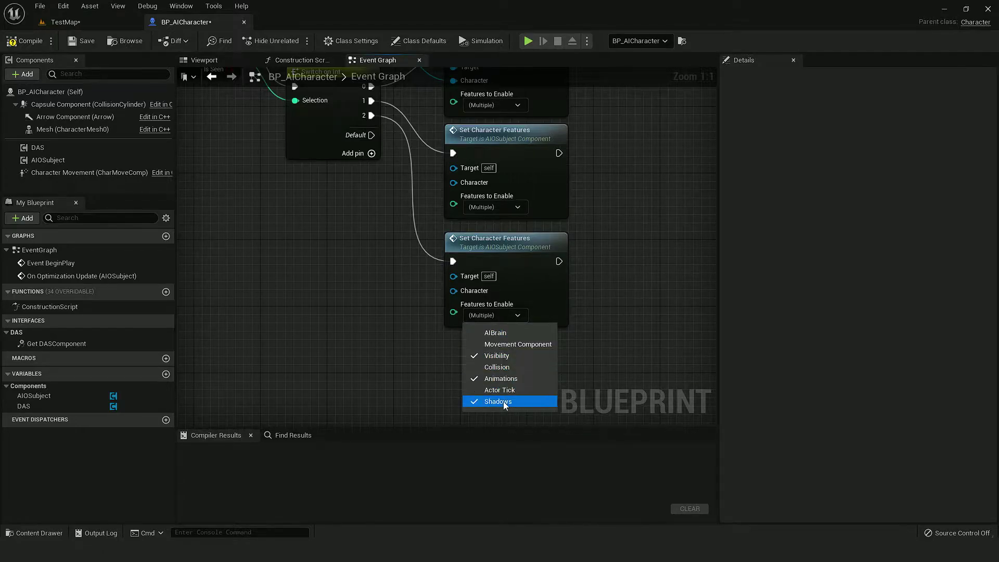
pyautogui.click(504, 401)
# - Connect the AIOSubject and Self references to the Target and Character inputs of both duplicated Set Character Features nodes
pyautogui.moveTo(387, 156); pyautogui.dragTo(403, 238, button='right')
pyautogui.moveTo(392, 99); pyautogui.dragTo(396, 124)
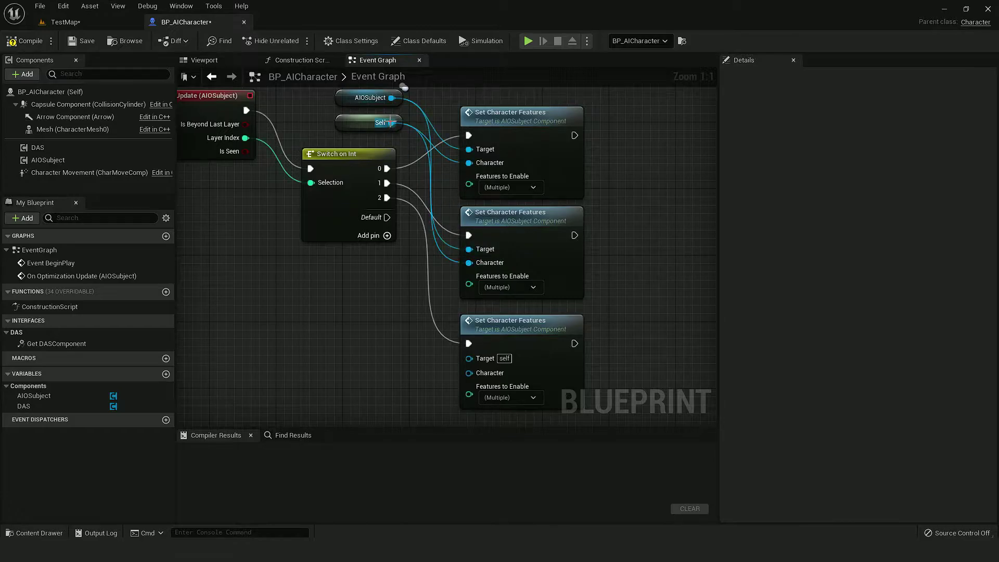
pyautogui.moveTo(469, 359); pyautogui.dragTo(391, 97)
# - Move the switch, its references and the three feature nodes farther from the On Optimization Update event
pyautogui.moveTo(419, 157); pyautogui.dragTo(461, 208, button='right')
pyautogui.scroll(-2, 461, 214)
pyautogui.moveTo(402, 156); pyautogui.dragTo(604, 385)
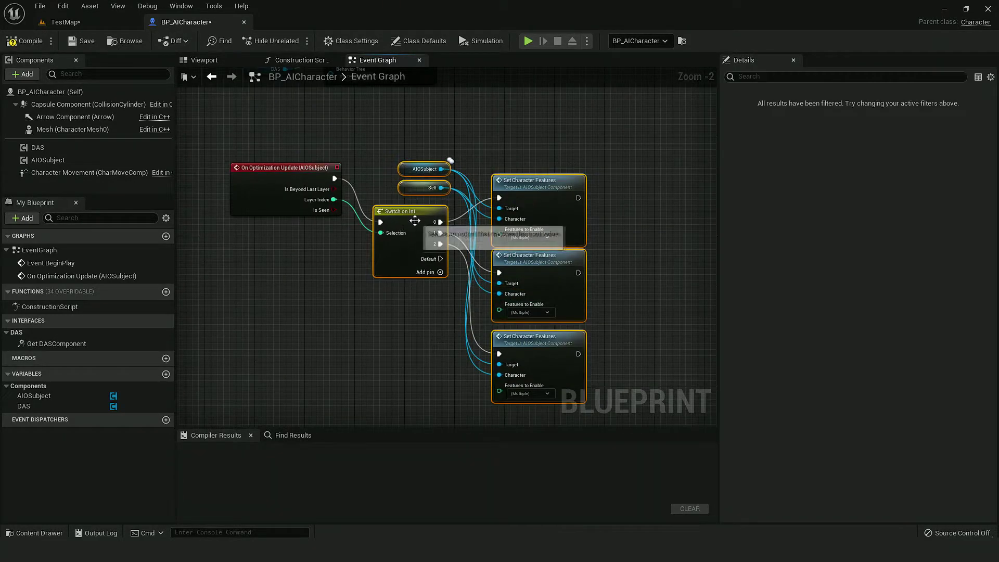
pyautogui.moveTo(415, 220); pyautogui.dragTo(502, 214)
pyautogui.scroll(2, 419, 214)
# - Add a Branch after the event with Is Beyond Last Layer as its condition and connect False to the switch
pyautogui.moveTo(381, 183); pyautogui.dragTo(402, 226, button='right')
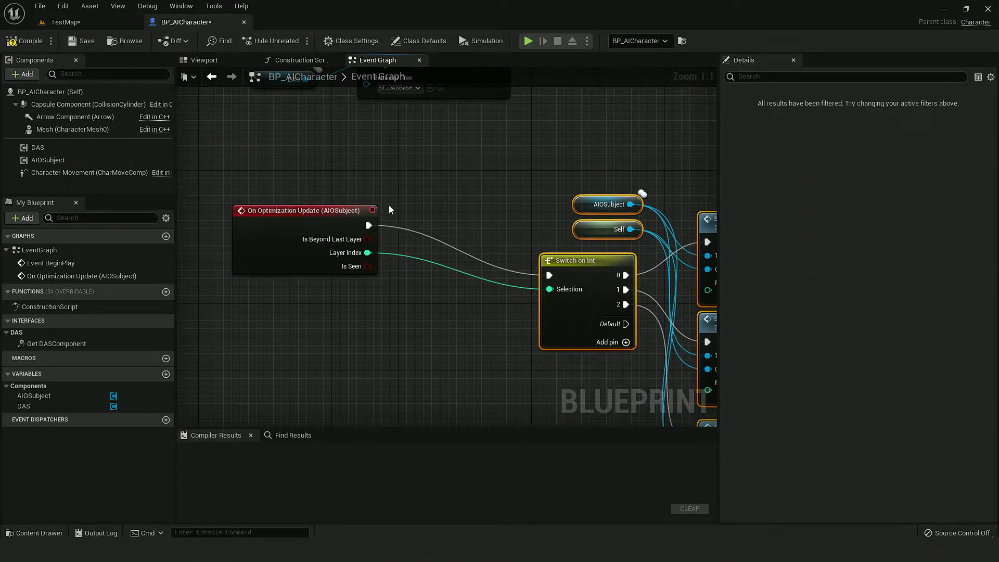
pyautogui.press('b')
pyautogui.click(390, 210)
pyautogui.moveTo(369, 226)
pyautogui.mouseDown()
pyautogui.moveTo(404, 227)
pyautogui.moveTo(360, 243)
pyautogui.moveTo(367, 239)
pyautogui.mouseUp()
pyautogui.moveTo(468, 241); pyautogui.dragTo(550, 275)
pyautogui.moveTo(534, 230); pyautogui.dragTo(473, 219, button='right')
# - Shift the switch and feature nodes lower, and place an AIOptimizer Subsystem node above the Branch
pyautogui.scroll(-3, 472, 218)
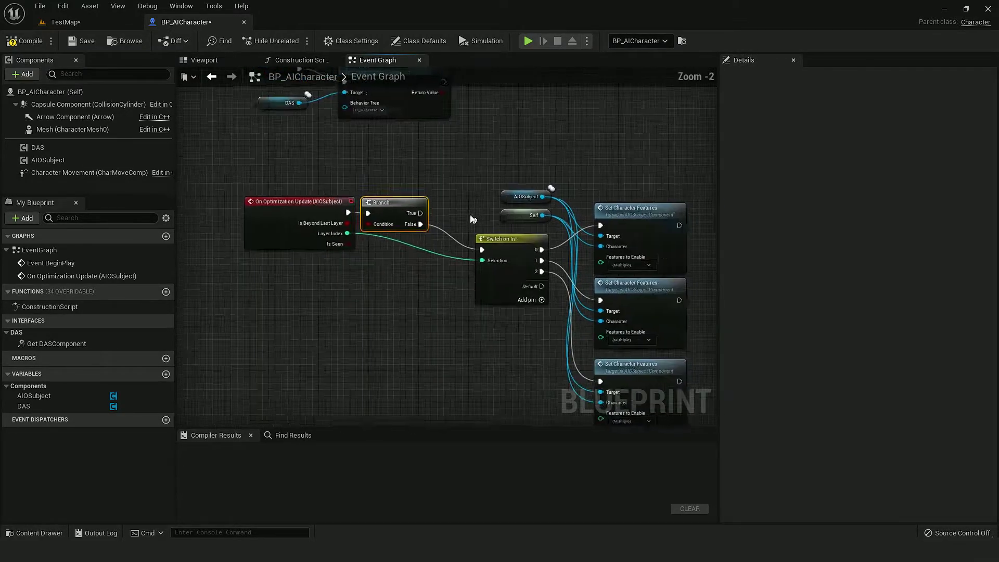
pyautogui.moveTo(458, 183); pyautogui.dragTo(553, 311)
pyautogui.rightClick(394, 170)
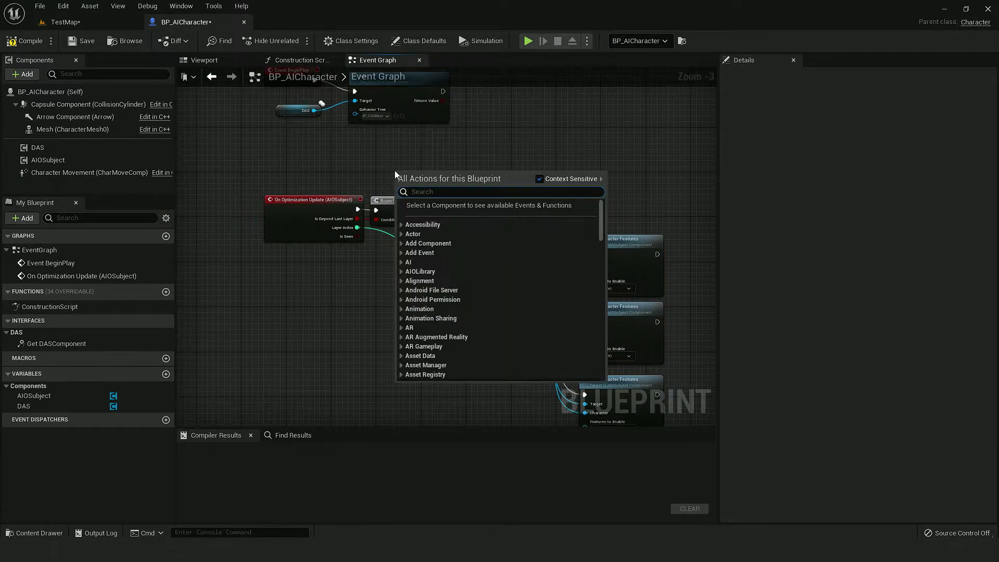
pyautogui.write('aioptimizer')
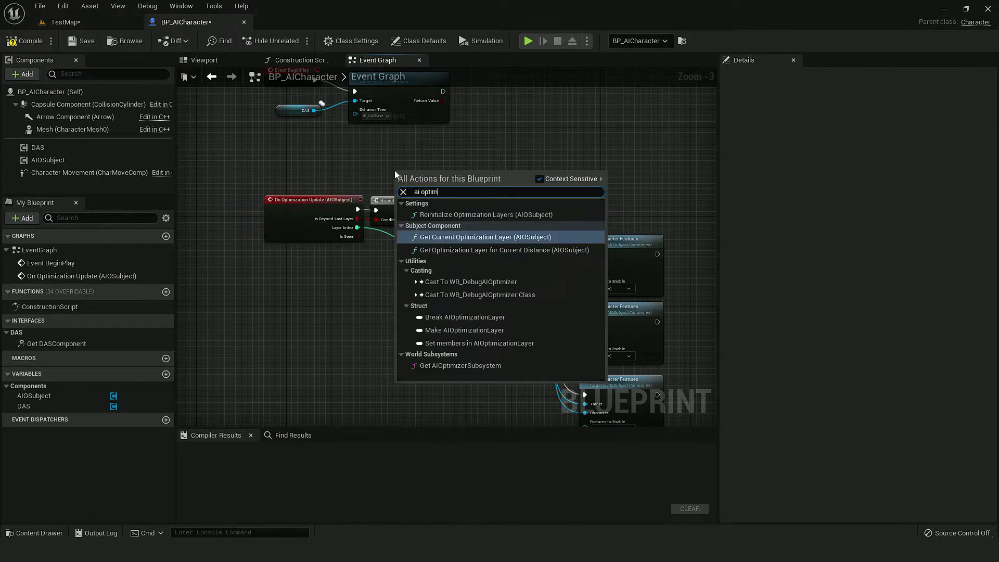
pyautogui.press('Return')
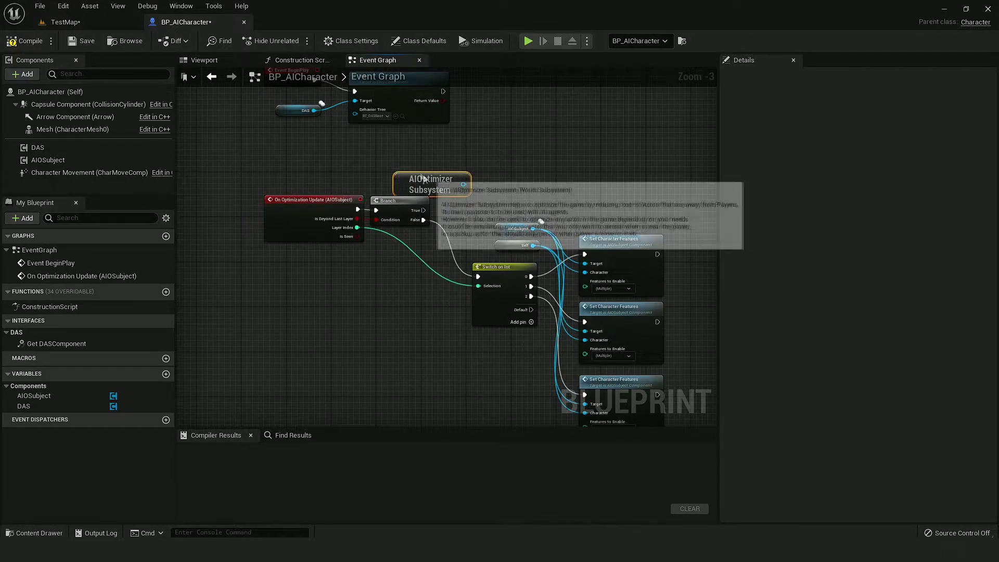
pyautogui.moveTo(395, 174); pyautogui.dragTo(367, 155)
# - Add a DespawnSubject call on the AIOptimizer Subsystem and run it from the Branch's True output
pyautogui.scroll(2, 430, 163)
pyautogui.moveTo(430, 163); pyautogui.dragTo(477, 143)
pyautogui.write('despawn')
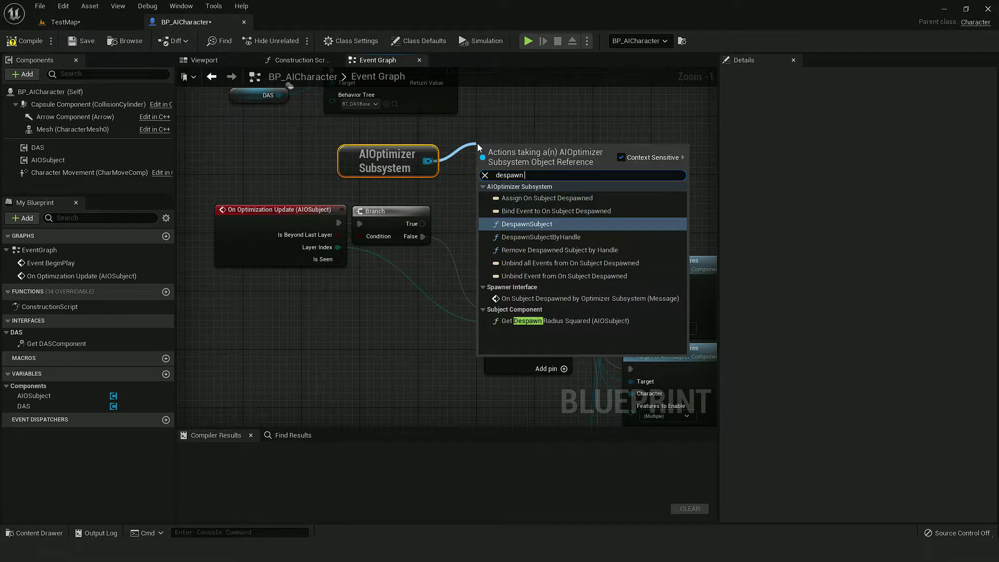
pyautogui.press('Return')
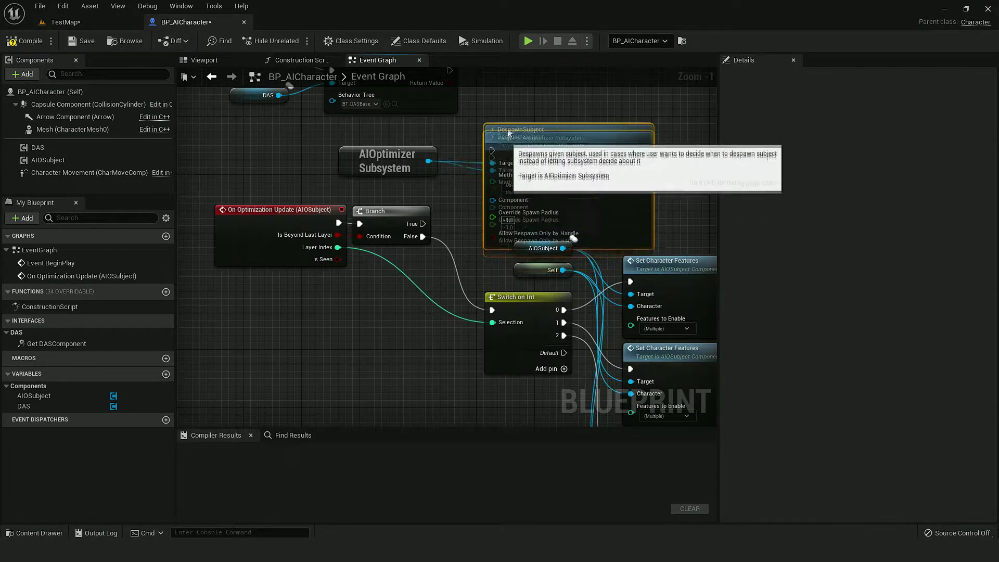
pyautogui.moveTo(497, 156); pyautogui.dragTo(504, 112)
pyautogui.moveTo(422, 224); pyautogui.dragTo(492, 128)
# - Connect an AIOSubject reference to DespawnSubject's Component input and set its Method to Immediately
pyautogui.moveTo(94, 151); pyautogui.dragTo(492, 179)
pyautogui.click(528, 163)
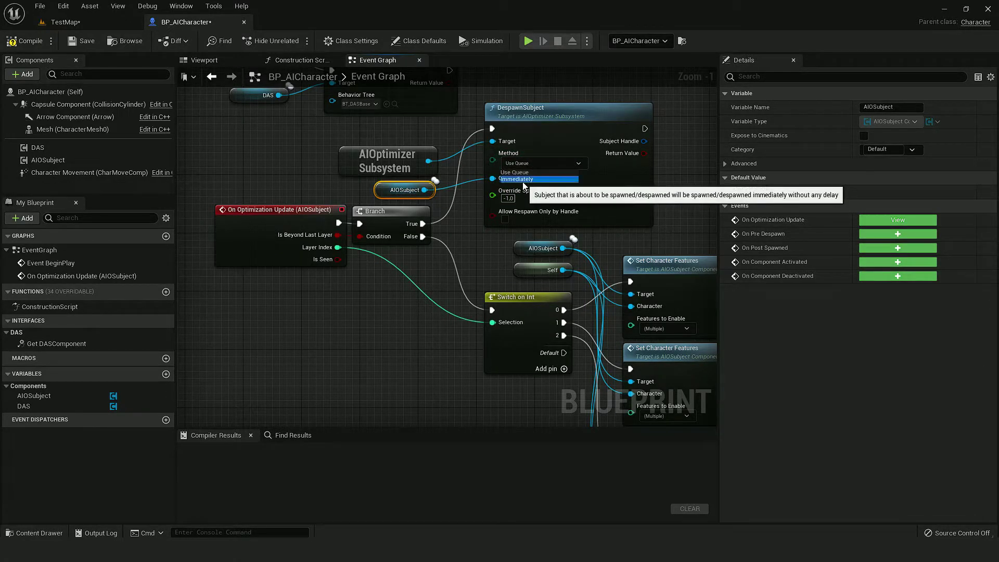
pyautogui.click(516, 178)
pyautogui.scroll(-4, 370, 156)
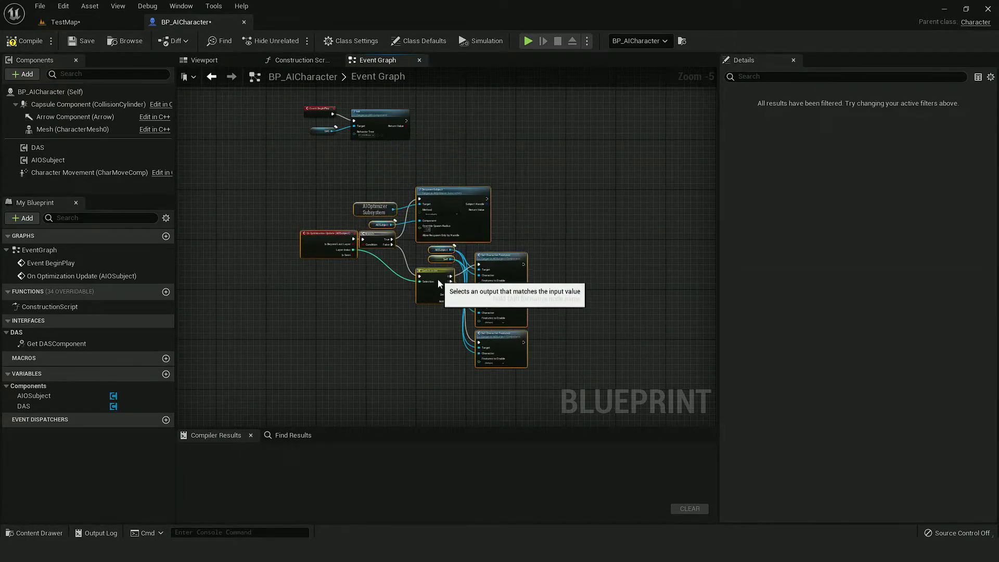
pyautogui.scroll(3, 385, 263)
pyautogui.click(390, 260)
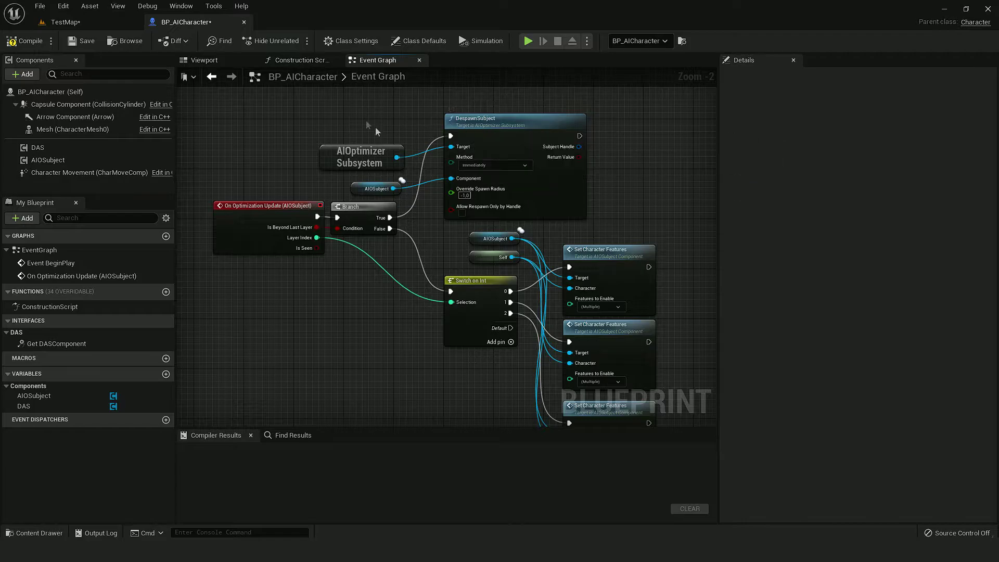
pyautogui.moveTo(372, 131); pyautogui.dragTo(456, 203)
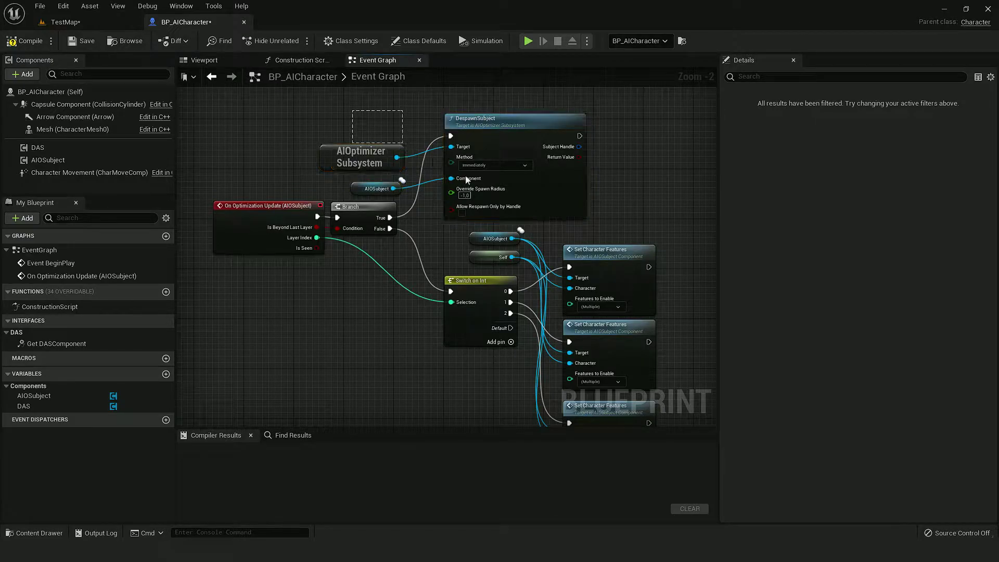
# - Compile and save the BP_AICharacter blueprint, and return to the TestMap level
pyautogui.click(26, 44)
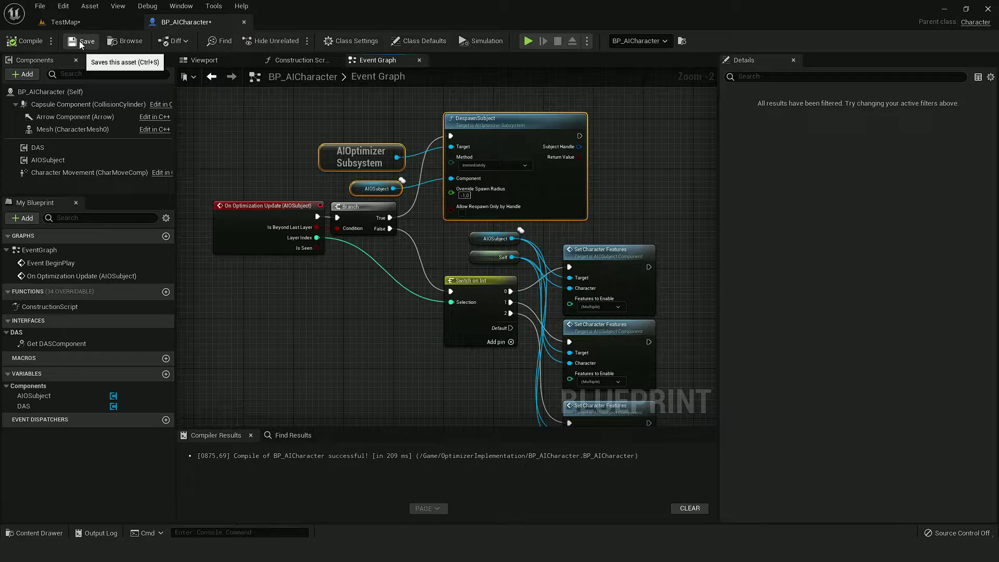
pyautogui.click(79, 40)
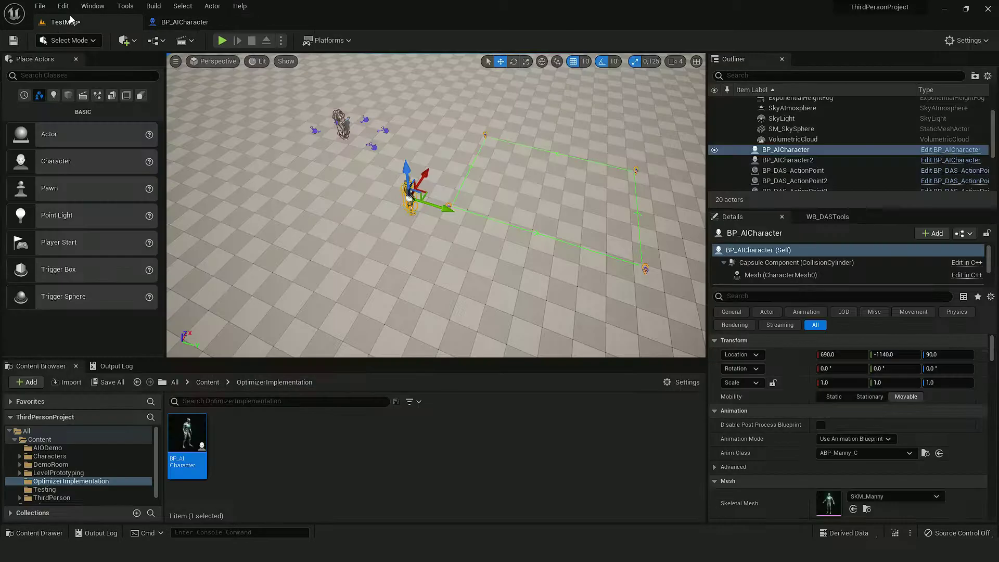
# - Start a play session from the open floor in front of the AI characters
pyautogui.moveTo(289, 143); pyautogui.dragTo(399, 275, button='right')
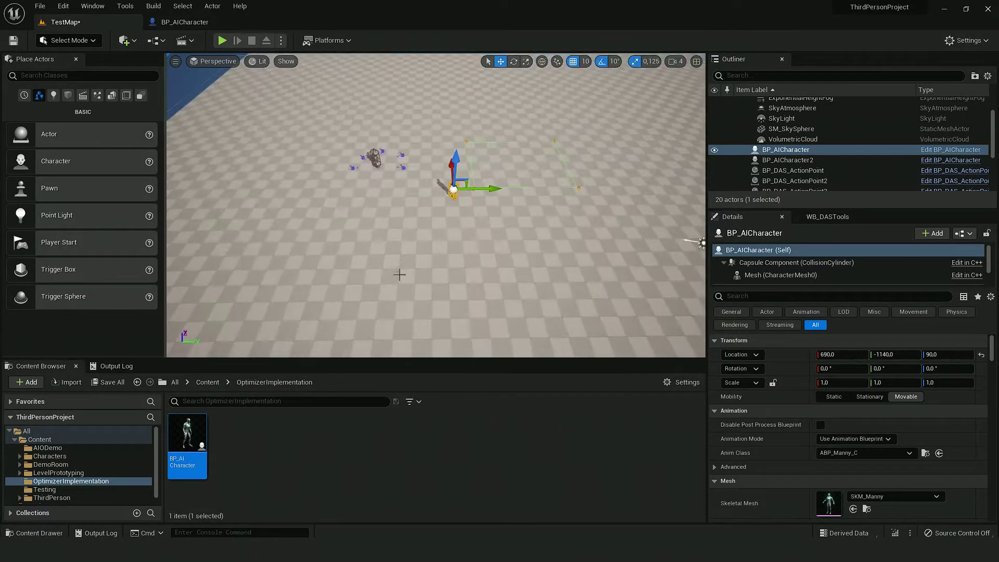
pyautogui.rightClick(415, 279)
pyautogui.click(453, 526)
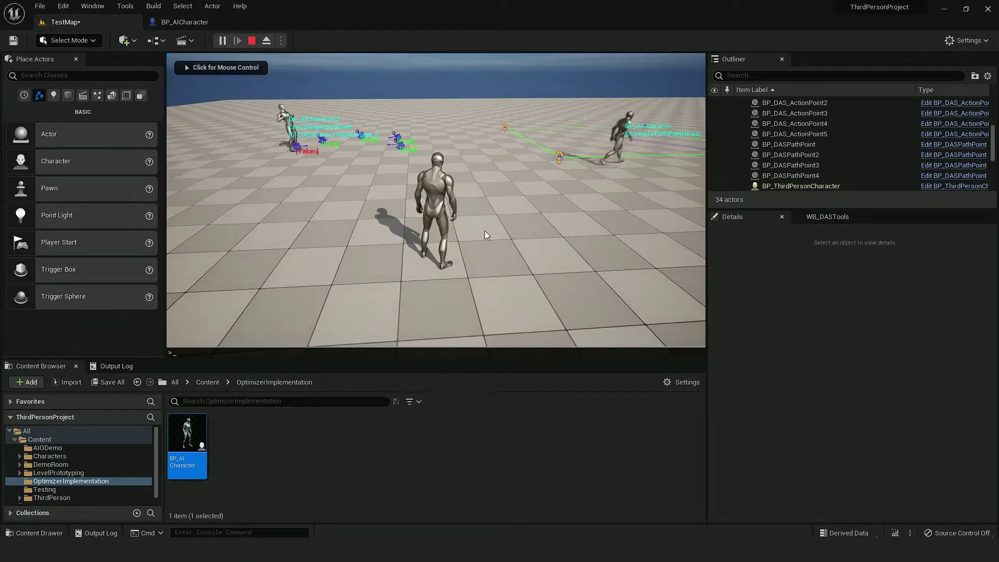
# - Run the AIO.Debug console command and watch the optimization layers full screen while moving away from the AI characters
pyautogui.write('AIO.Debug')
pyautogui.press('Return')
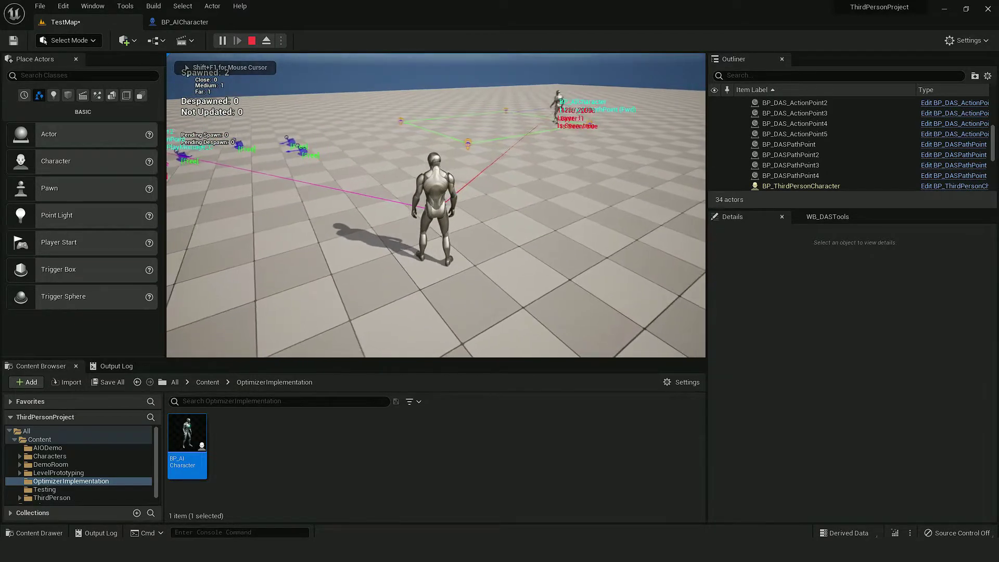
pyautogui.press('F11')
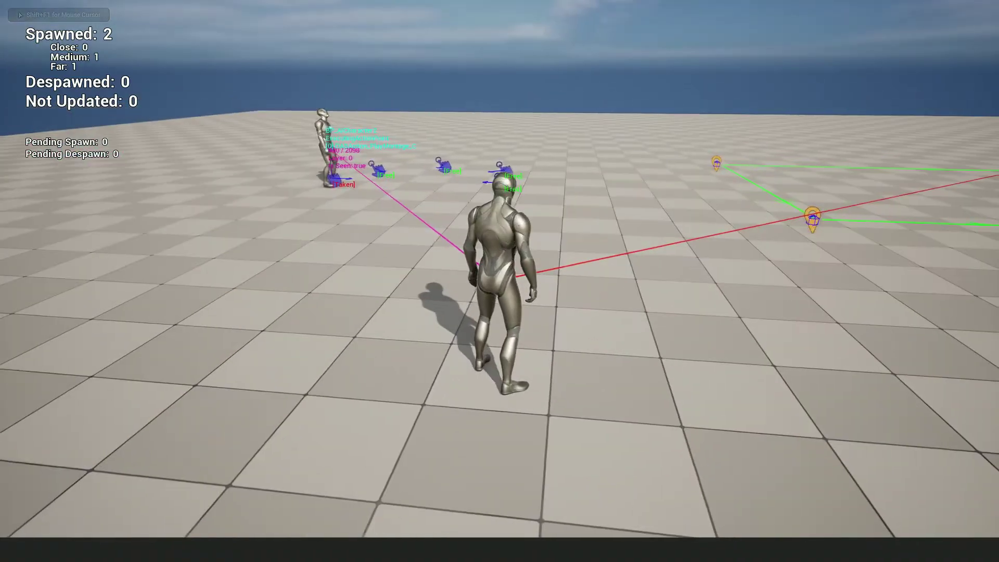
pyautogui.press('s')
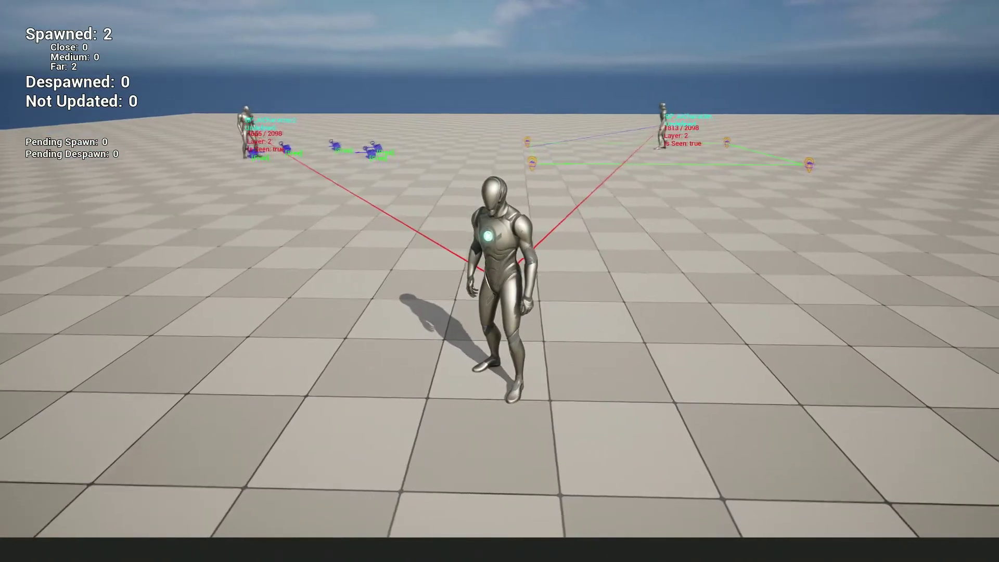
# - End the play session and inspect the AIOSubject component's Data Class setting in BP_AICharacter
pyautogui.press('s')
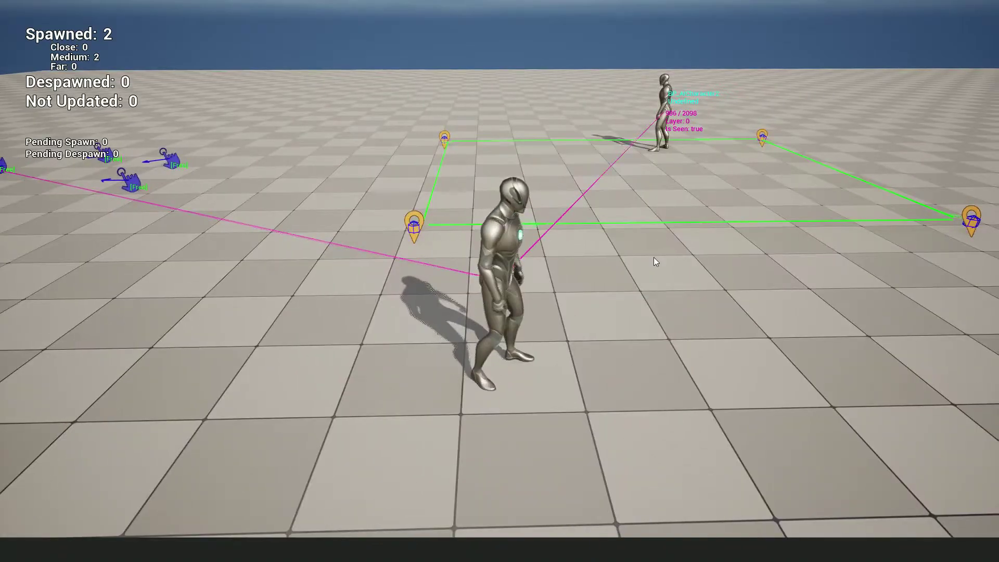
pyautogui.press('Escape')
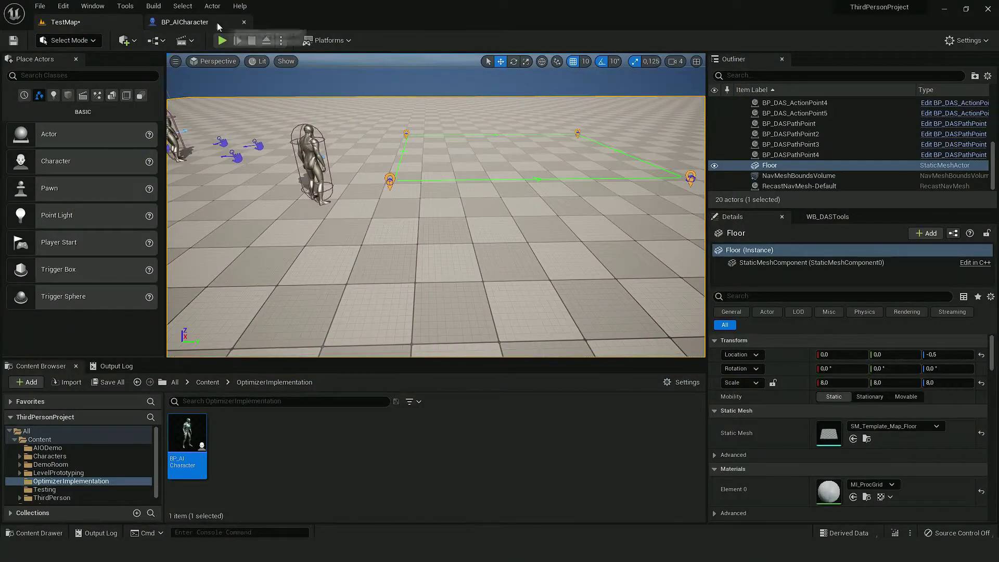
pyautogui.click(217, 23)
pyautogui.click(122, 158)
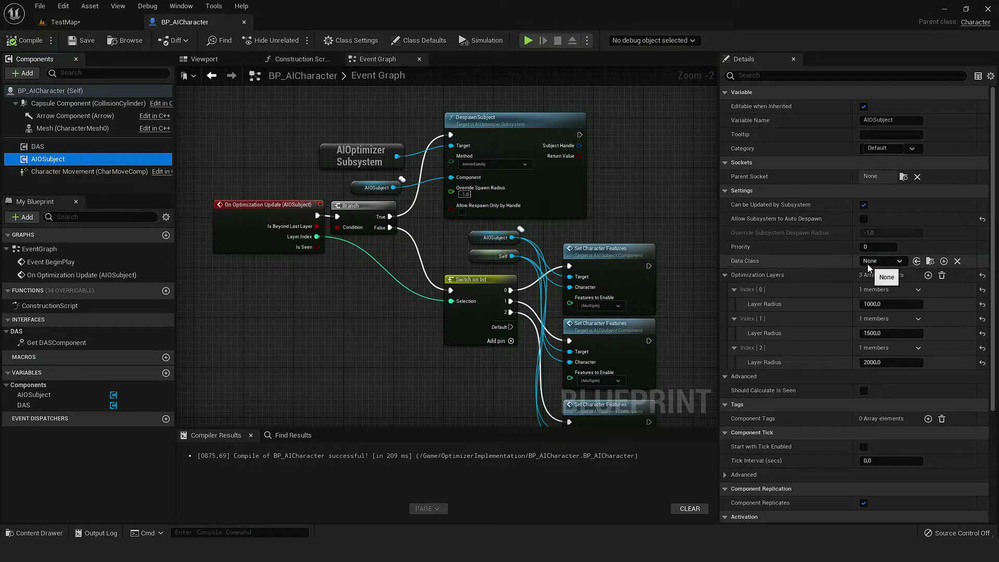
# - Create a Blueprint class based on AIOData_Base in the OptimizerImplementation folder and name it AIOData_AICharacter
pyautogui.click(87, 21)
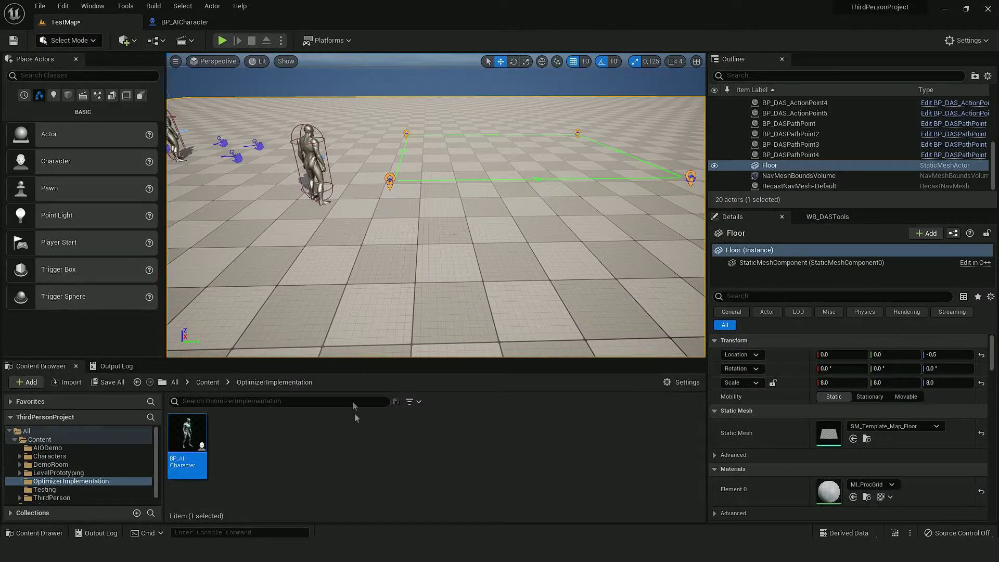
pyautogui.rightClick(249, 435)
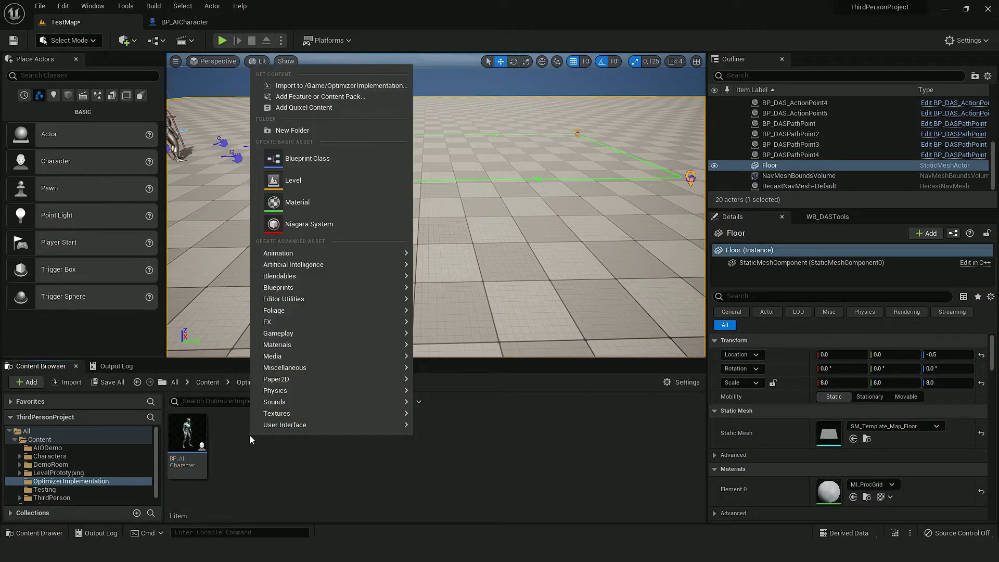
pyautogui.click(309, 156)
pyautogui.write('aiodata')
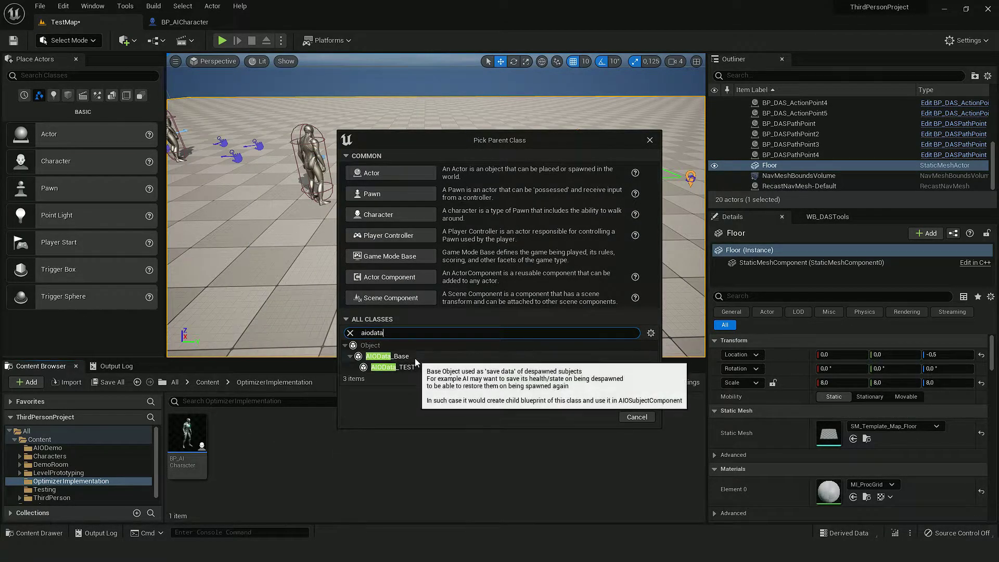
pyautogui.click(414, 357)
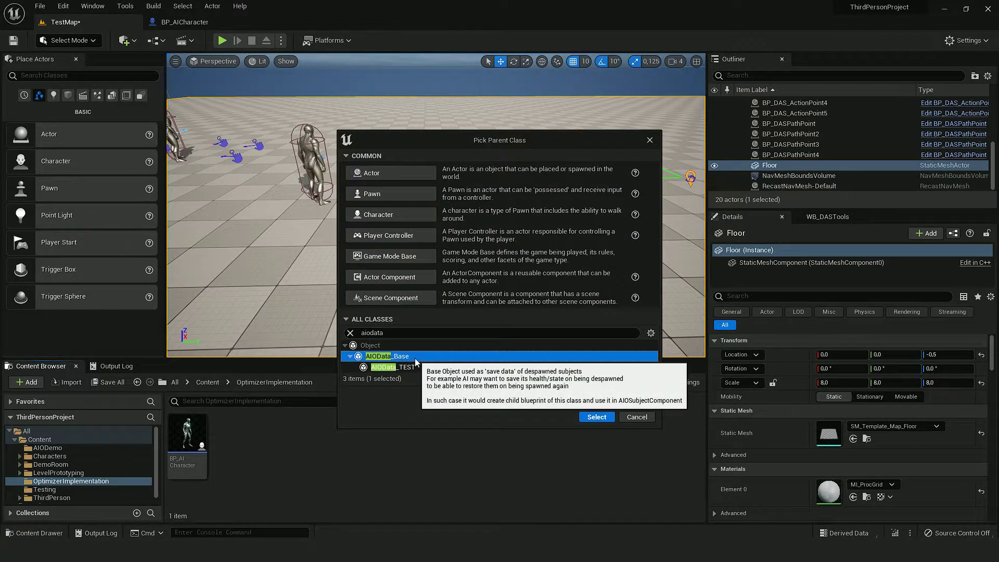
pyautogui.click(597, 418)
pyautogui.write('AI')
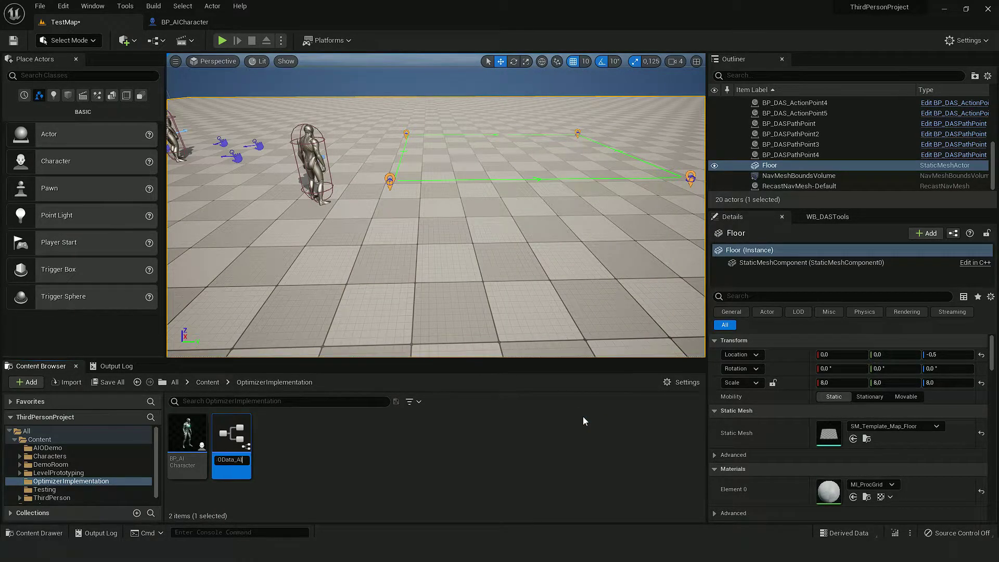
pyautogui.write('ODAta_AICharacter')
pyautogui.press('Return')
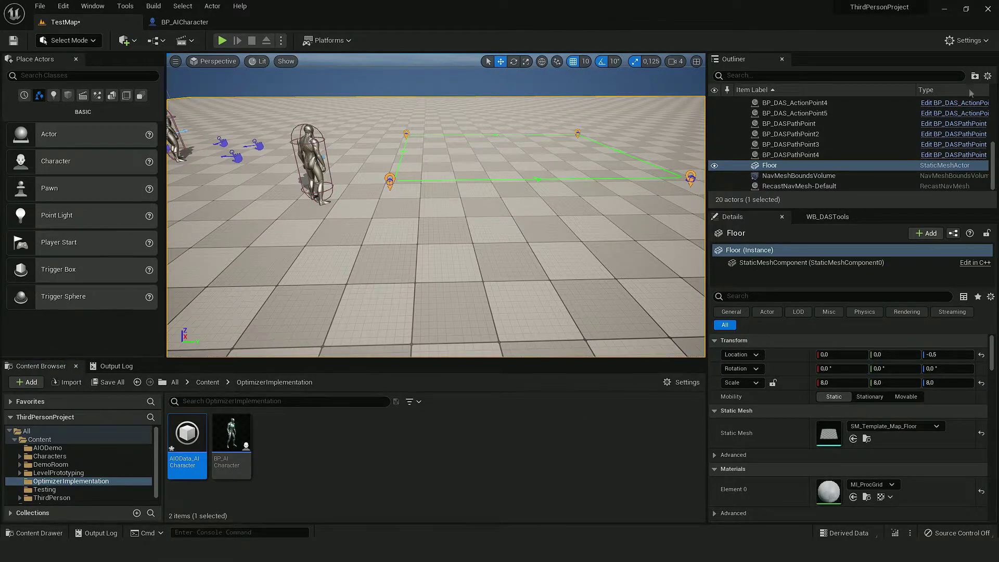
# - Add a DASCompSnapshot variable of type DASComponent Snapshot to AIOData_AICharacter, and save and close the blueprint
pyautogui.moveTo(970, 89); pyautogui.dragTo(224, 20)
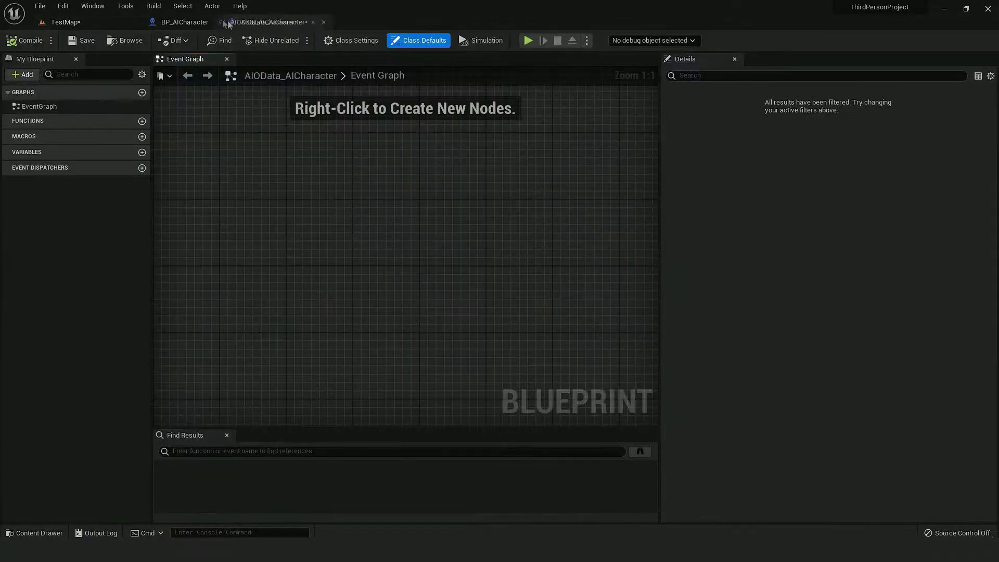
pyautogui.click(141, 153)
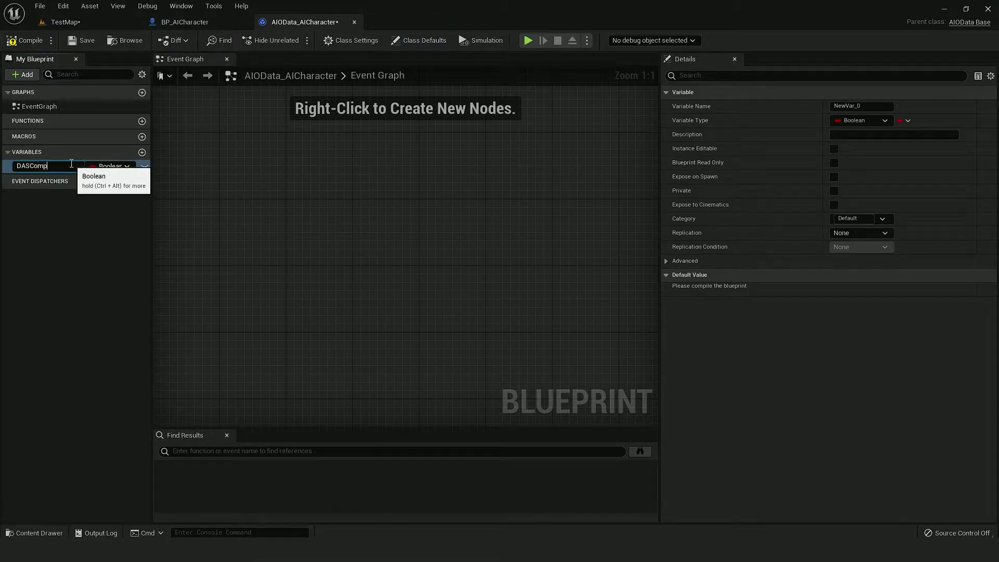
pyautogui.write('DASCompSnapshot')
pyautogui.press('Return')
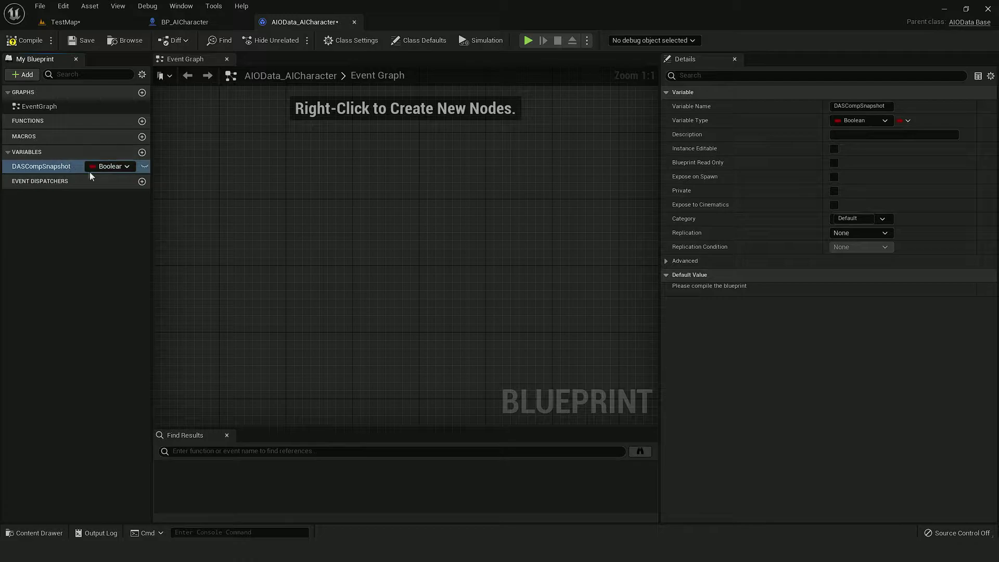
pyautogui.click(108, 167)
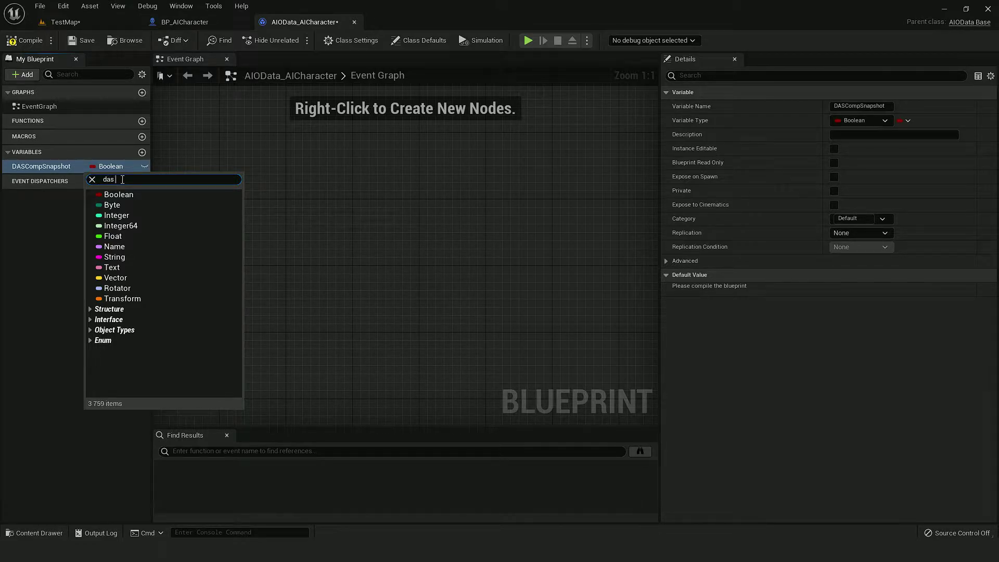
pyautogui.write('comp snap')
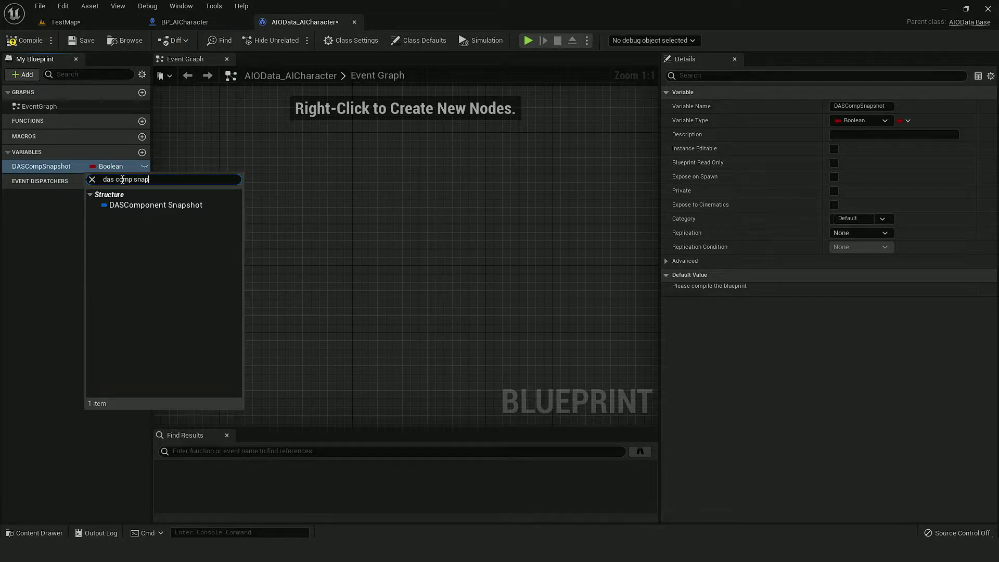
pyautogui.click(135, 206)
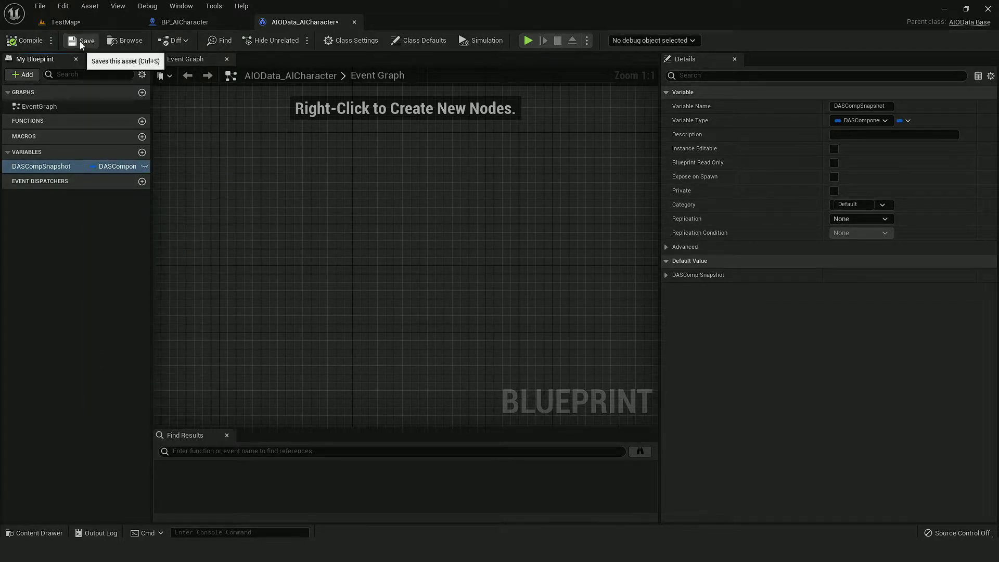
pyautogui.click(355, 22)
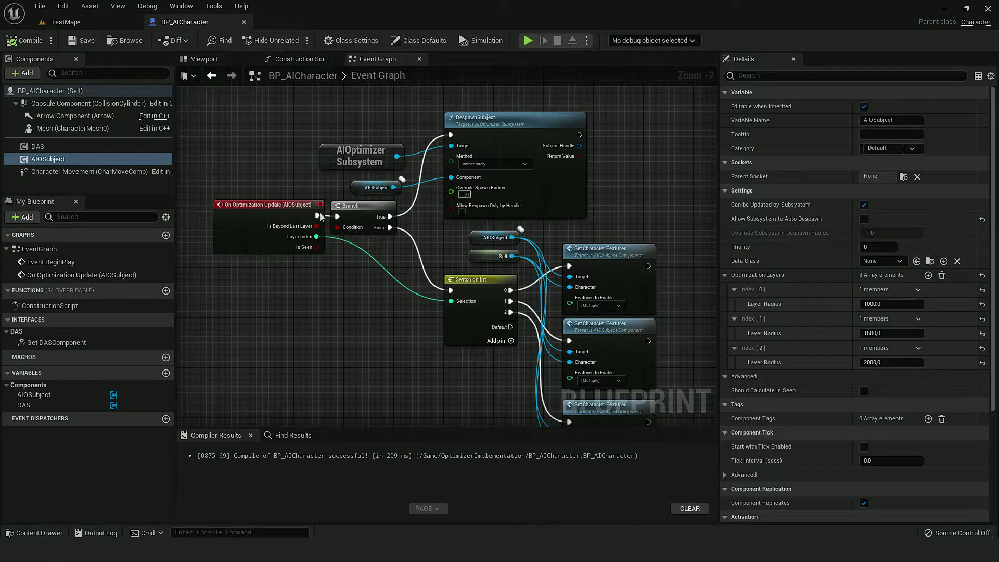
# - Set the AIOSubject component's Data Class to AIOData_AICharacter and compile BP_AICharacter
pyautogui.moveTo(787, 266)
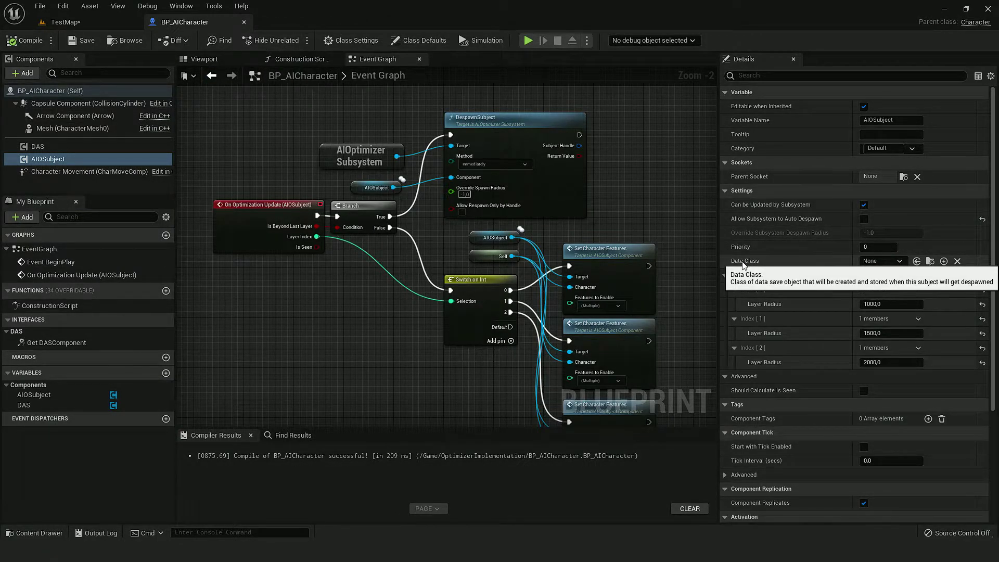
pyautogui.click(866, 261)
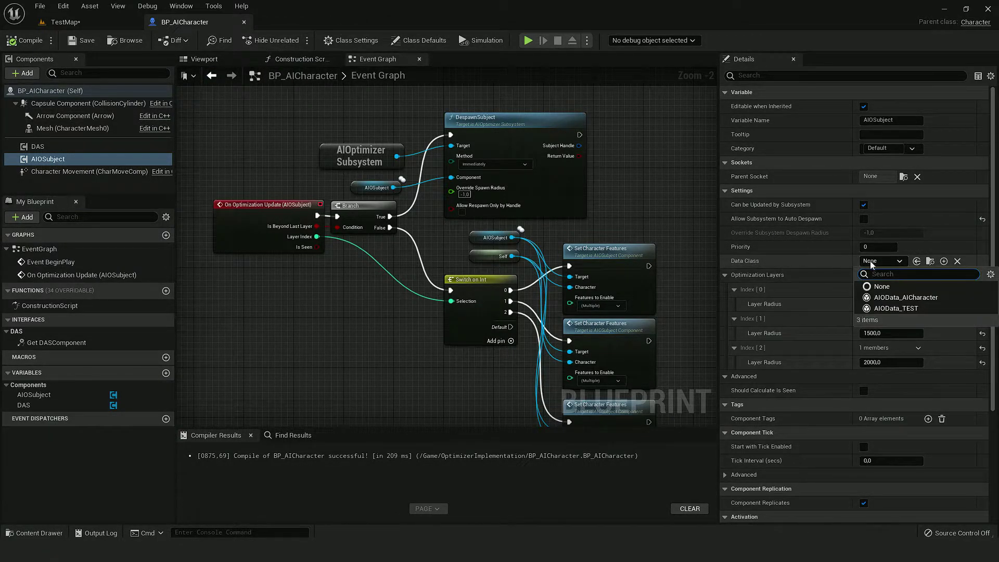
pyautogui.click(904, 299)
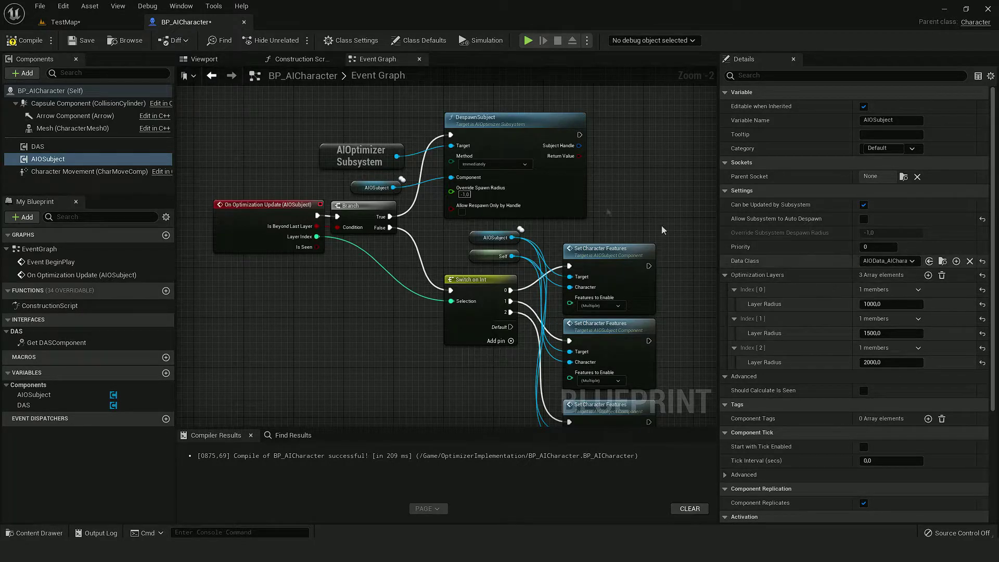
pyautogui.click(41, 42)
# - Add the AIOSubject component's On Pre Despawn and On Post Spawned events and space them apart in the event graph
pyautogui.scroll(-5, 840, 427)
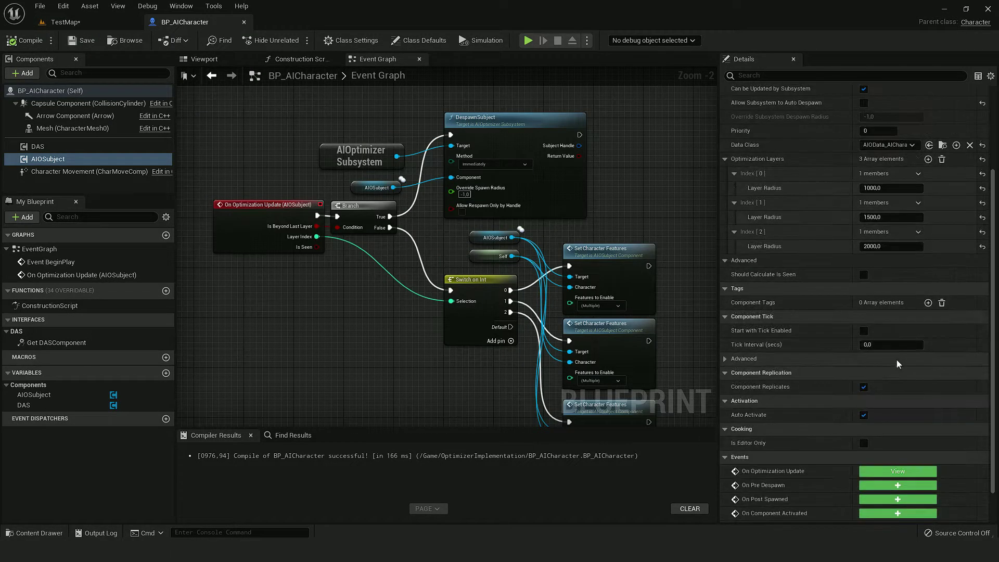
pyautogui.click(898, 445)
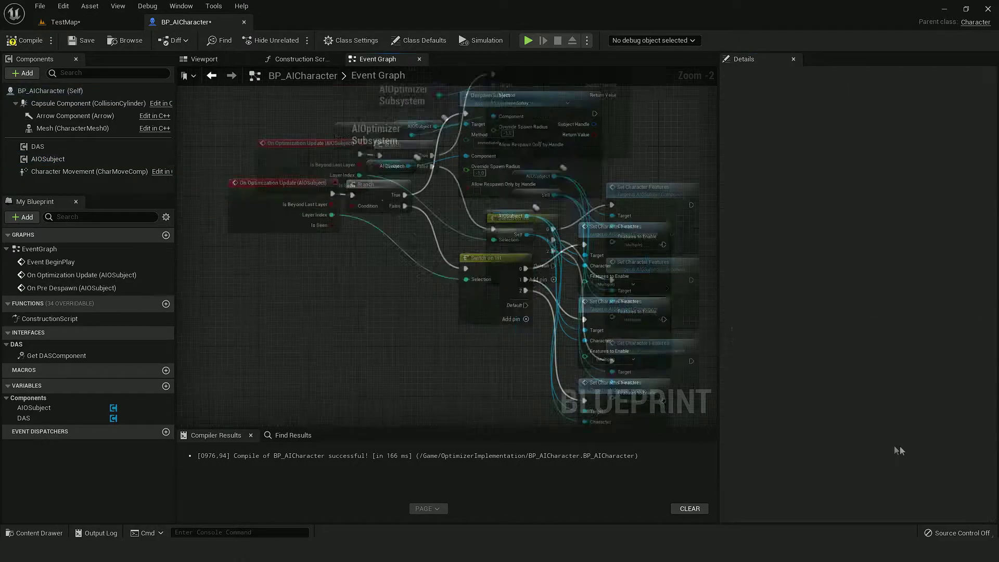
pyautogui.click(125, 159)
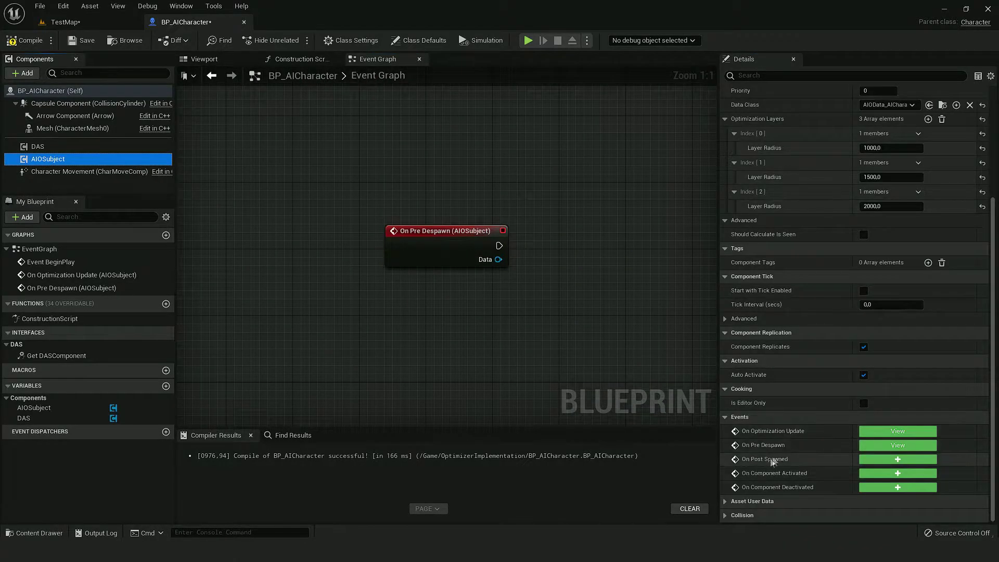
pyautogui.click(897, 460)
pyautogui.scroll(-2, 508, 270)
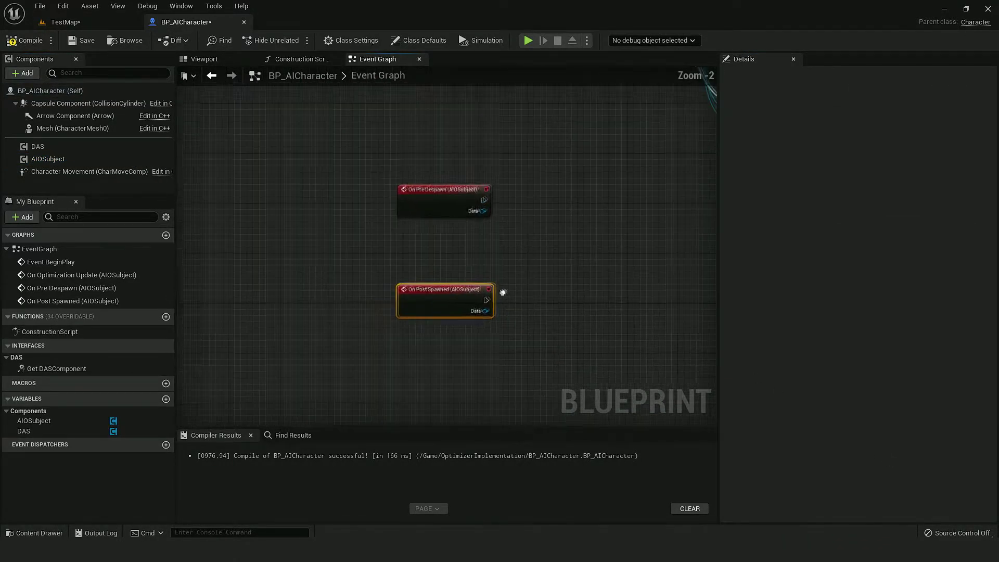
pyautogui.moveTo(428, 209); pyautogui.dragTo(428, 191)
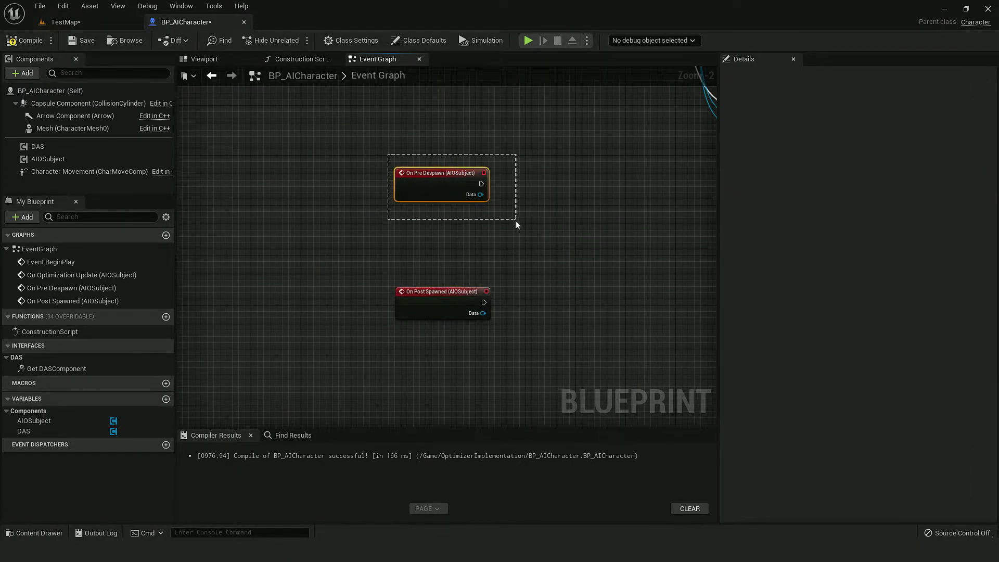
pyautogui.moveTo(516, 221); pyautogui.dragTo(498, 214)
pyautogui.scroll(1, 498, 214)
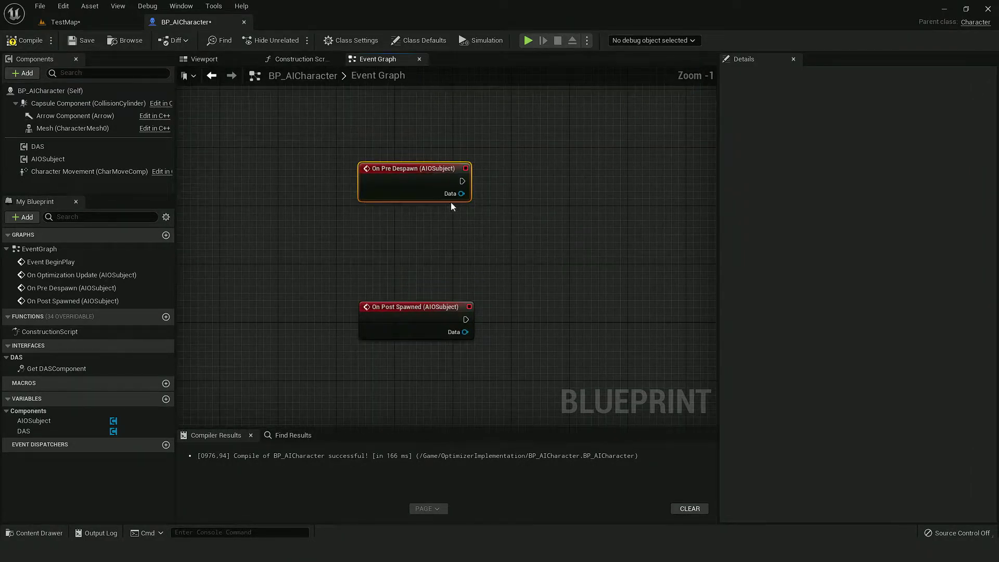
pyautogui.moveTo(477, 189); pyautogui.dragTo(408, 180, button='right')
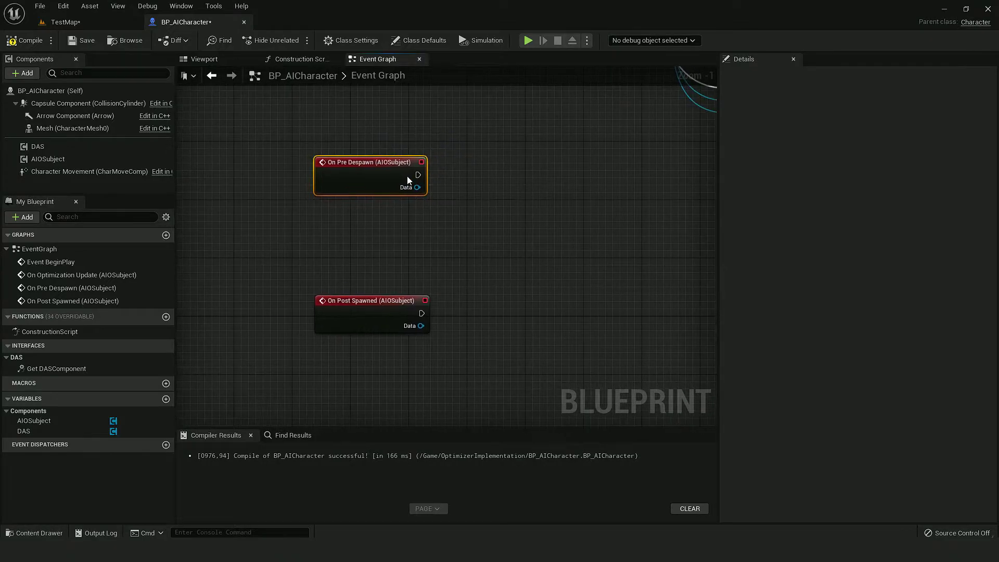
# - Add a DAS component reference and cast On Pre Despawn's Data output to AIOData_AICharacter
pyautogui.moveTo(52, 146); pyautogui.dragTo(354, 232)
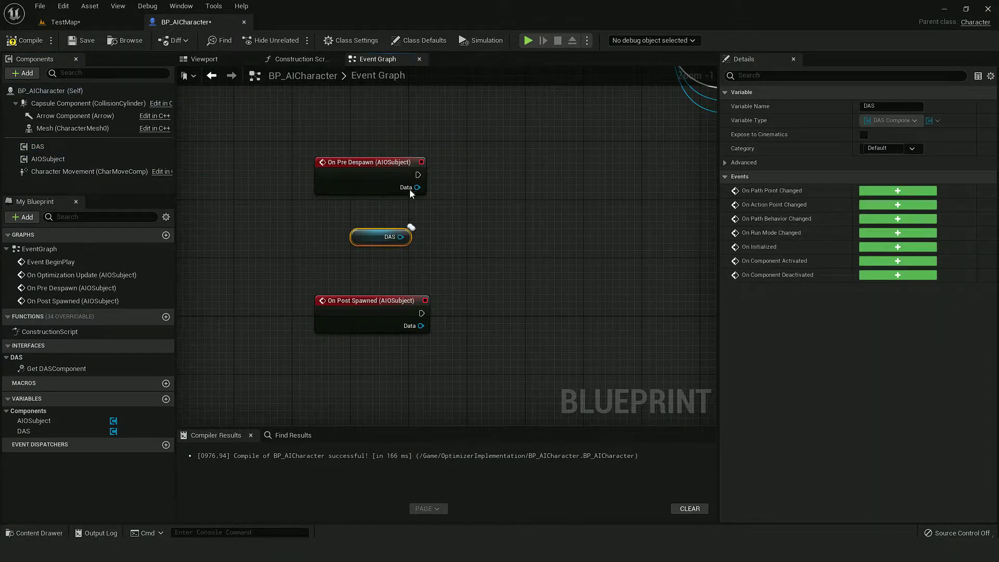
pyautogui.moveTo(468, 182); pyautogui.dragTo(468, 182)
pyautogui.write('cast to ai char')
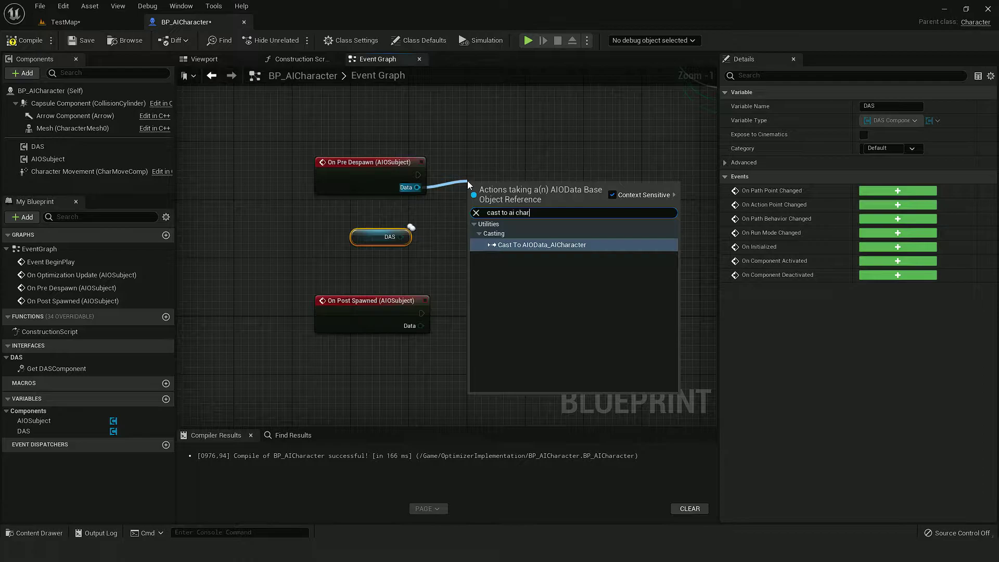
pyautogui.press('Return')
pyautogui.moveTo(488, 164); pyautogui.dragTo(460, 164)
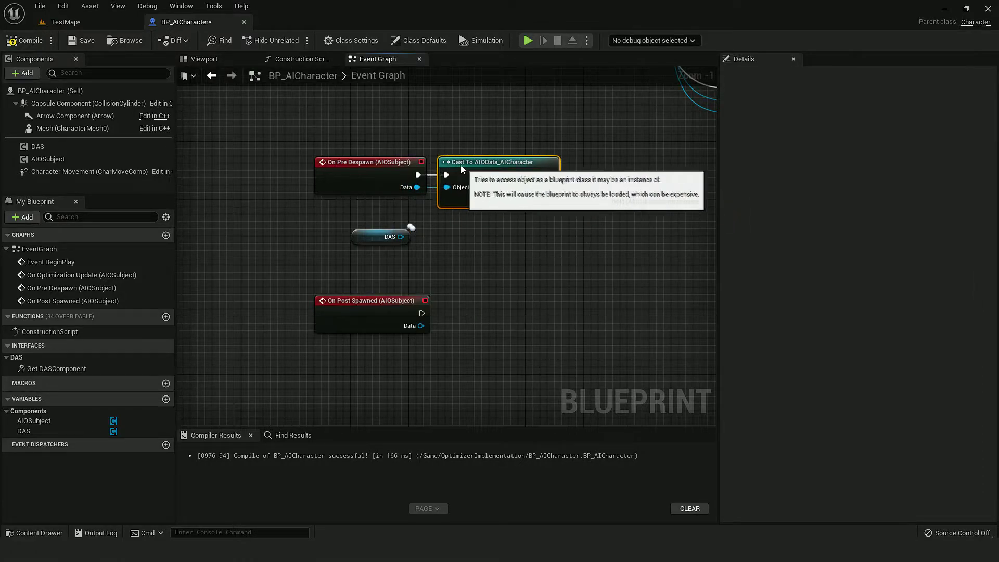
# - Place the DAS reference below the cast and call Get Snapshot on it after the successful cast
pyautogui.moveTo(374, 240); pyautogui.dragTo(514, 232)
pyautogui.moveTo(527, 236); pyautogui.dragTo(456, 231, button='right')
pyautogui.moveTo(471, 337); pyautogui.dragTo(274, 133)
pyautogui.moveTo(397, 201); pyautogui.dragTo(416, 283)
pyautogui.moveTo(454, 272); pyautogui.dragTo(372, 174, button='right')
pyautogui.click(420, 207)
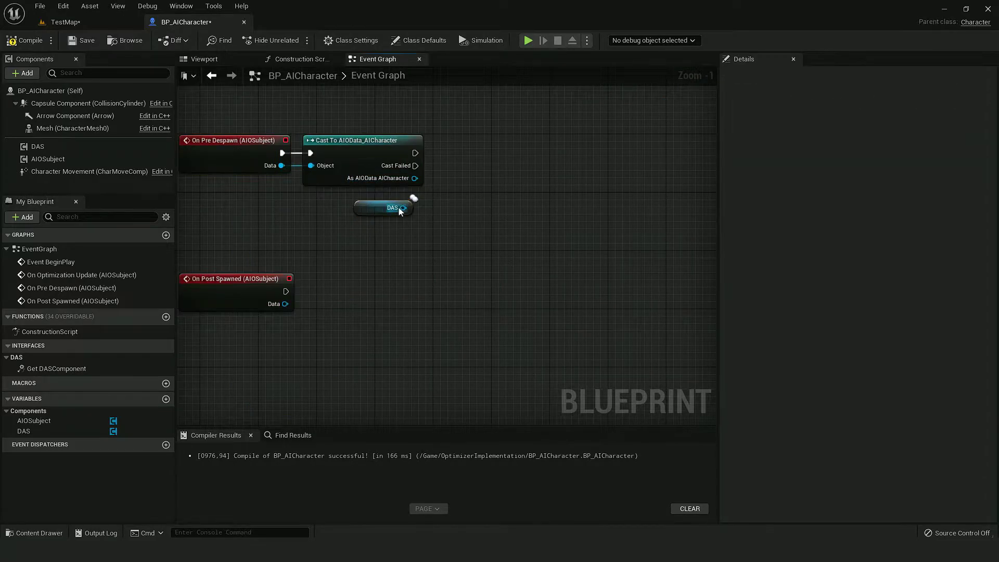
pyautogui.moveTo(403, 208); pyautogui.dragTo(468, 176)
pyautogui.write('get snapshot')
pyautogui.press('Return')
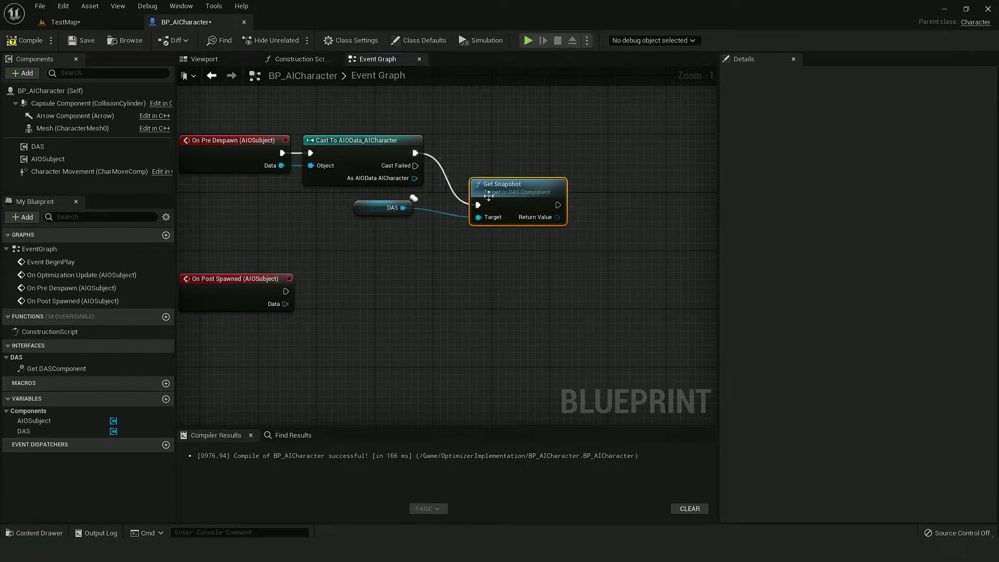
pyautogui.moveTo(488, 196); pyautogui.dragTo(466, 144)
# - Set DASComp Snapshot on the cast AIOData_AICharacter object from Get Snapshot's return value
pyautogui.moveTo(415, 178); pyautogui.dragTo(565, 183)
pyautogui.write('set snap')
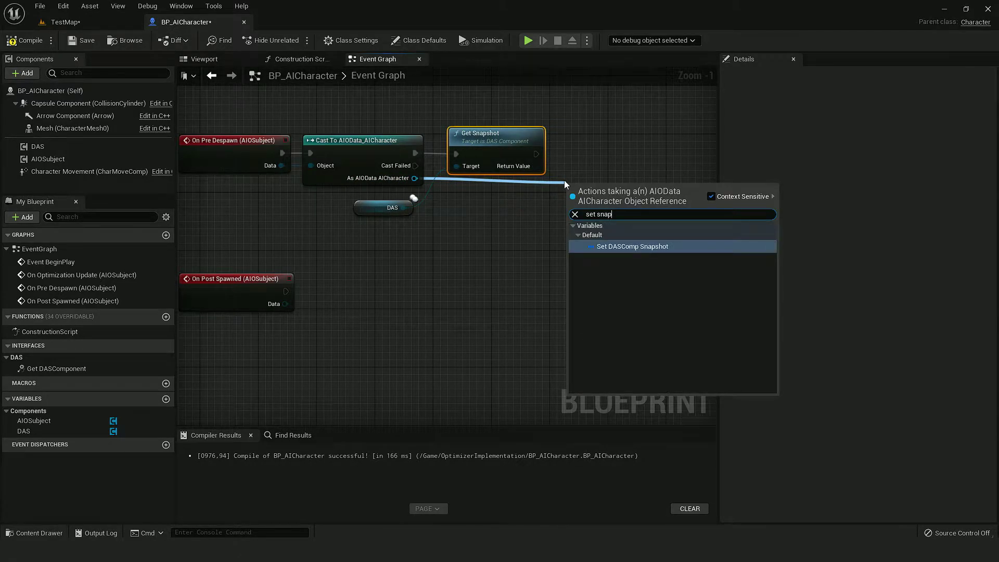
pyautogui.press('Return')
pyautogui.moveTo(580, 195); pyautogui.dragTo(581, 172)
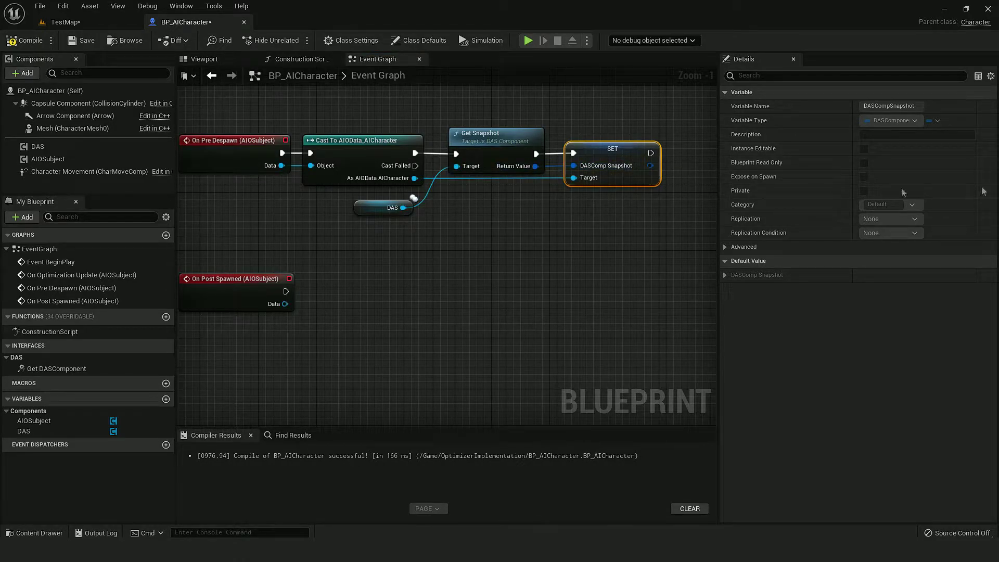
# - Duplicate the AIOData_AICharacter cast beside On Post Spawned and connect it to the event's execution and Data outputs
pyautogui.click(437, 276)
pyautogui.moveTo(437, 276); pyautogui.dragTo(495, 240, button='right')
pyautogui.click(466, 100)
pyautogui.hotkey('ctrl', 'c')
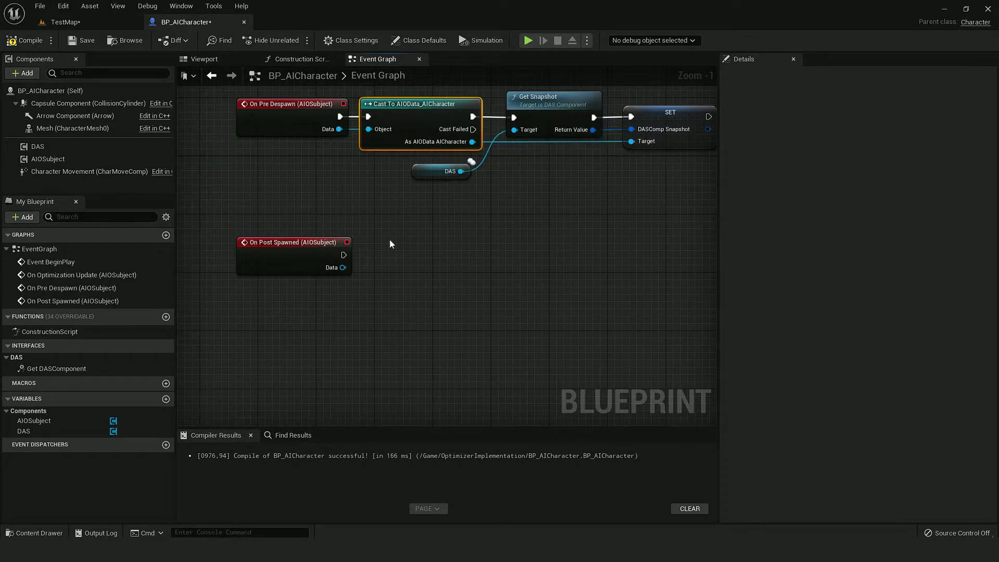
pyautogui.hotkey('ctrl', 'v')
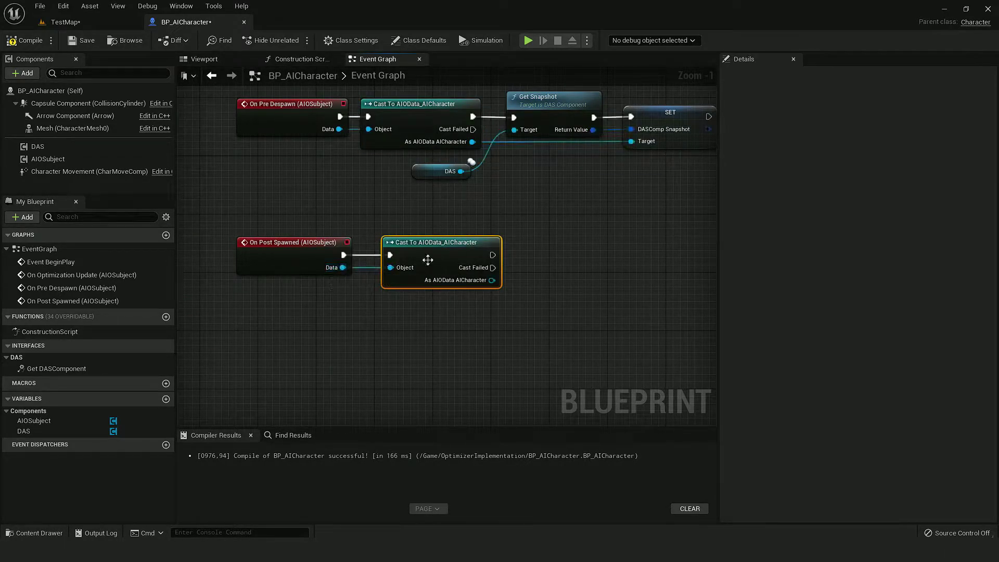
# - Call Load from Snapshot on the DAS reference after the On Post Spawned cast succeeds, with Load Owner Transform disabled
pyautogui.click(520, 266)
pyautogui.moveTo(533, 114); pyautogui.dragTo(503, 132, button='right')
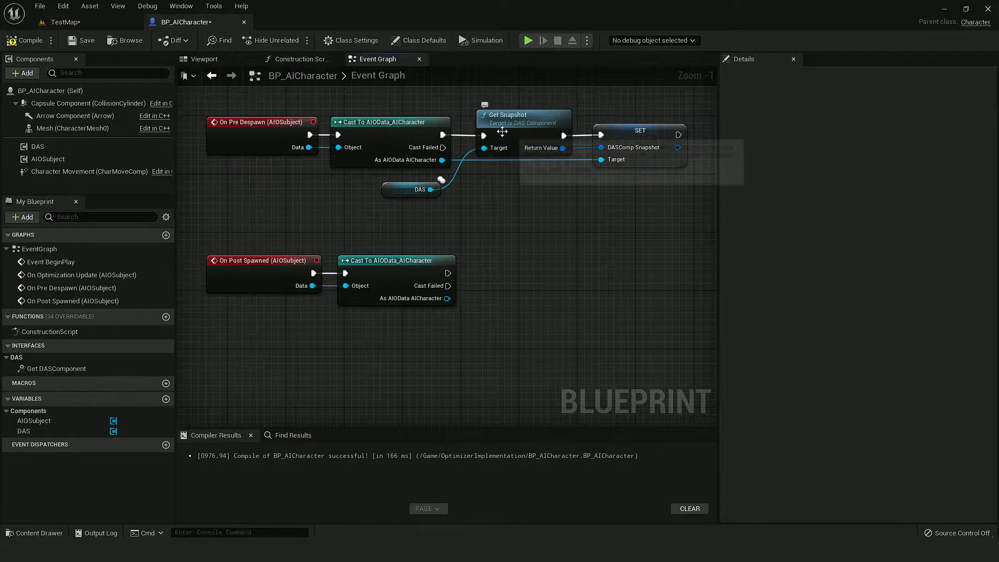
pyautogui.moveTo(431, 190); pyautogui.dragTo(495, 270)
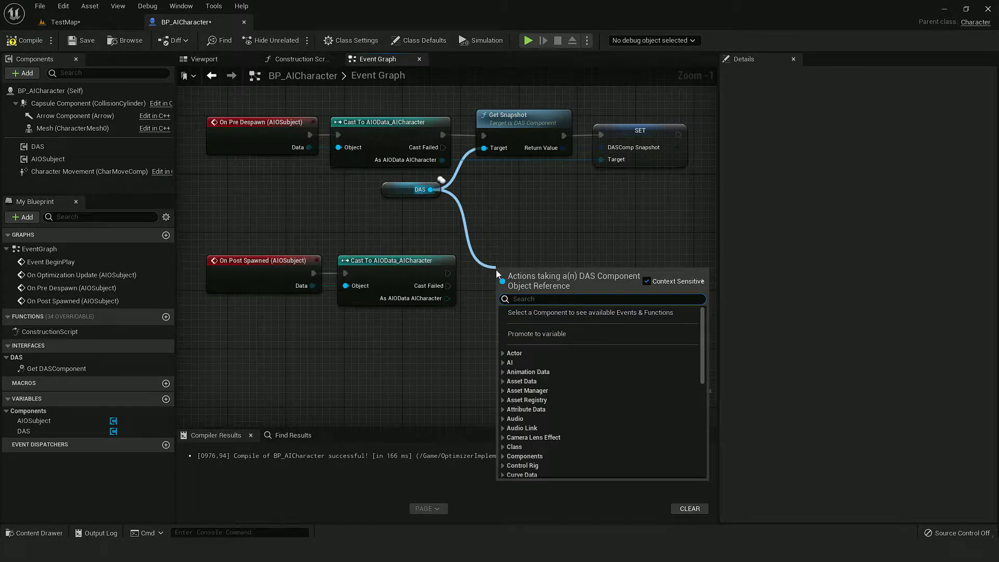
pyautogui.write('load snap')
pyautogui.press('Return')
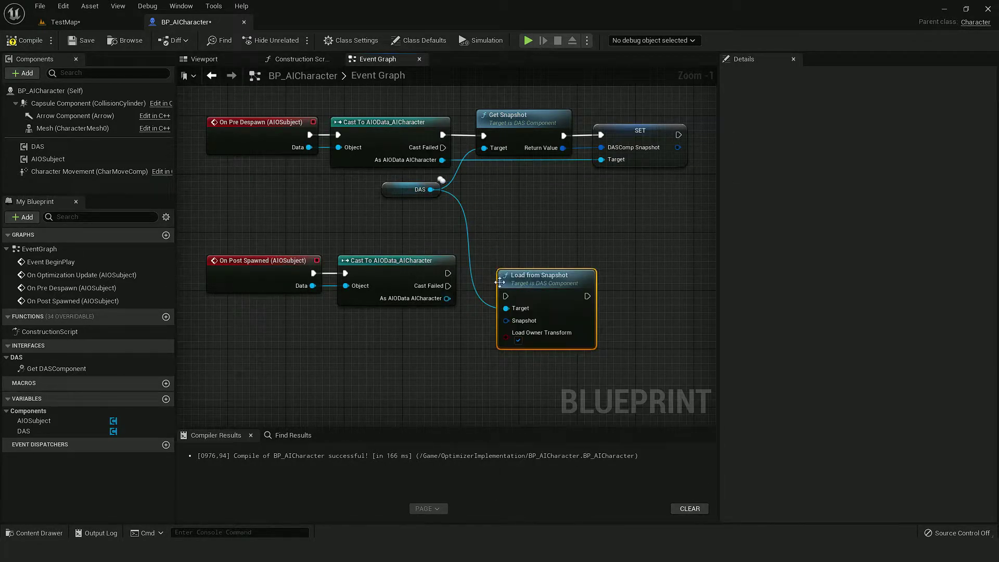
pyautogui.moveTo(505, 296); pyautogui.dragTo(448, 273)
pyautogui.moveTo(541, 293); pyautogui.dragTo(563, 271)
pyautogui.scroll(1, 549, 308)
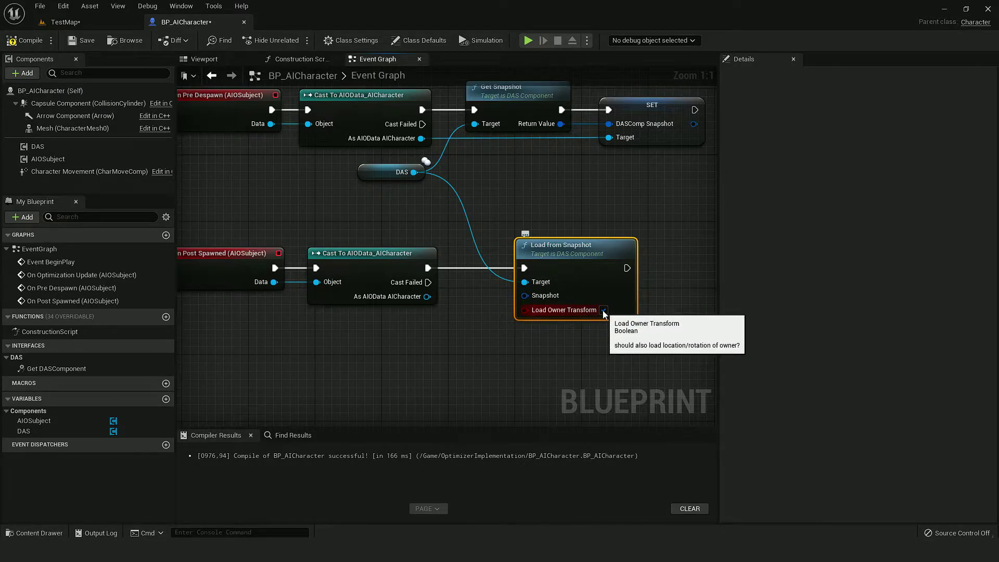
pyautogui.moveTo(561, 255); pyautogui.dragTo(585, 255)
# - Get DASComp Snapshot from the On Post Spawned cast's object and feed it into Load from Snapshot's Snapshot input
pyautogui.moveTo(426, 296); pyautogui.dragTo(471, 320)
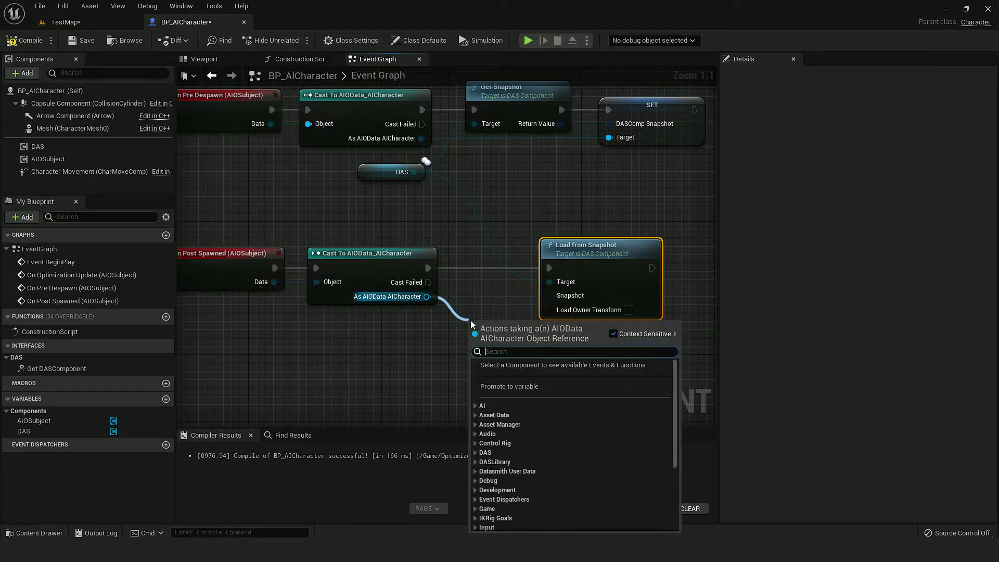
pyautogui.write('snapshot')
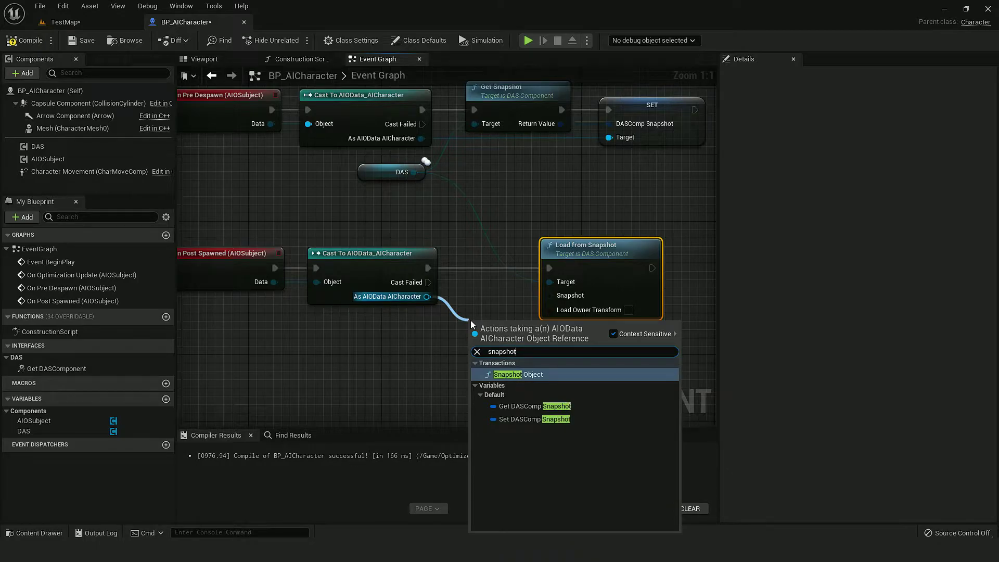
pyautogui.click(535, 409)
pyautogui.moveTo(581, 330); pyautogui.dragTo(508, 323)
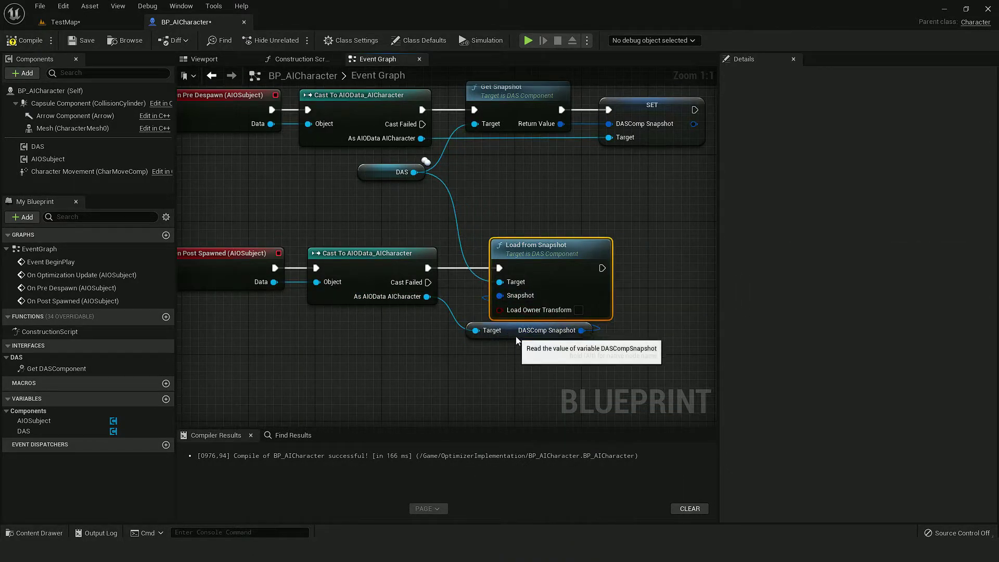
pyautogui.click(489, 329)
pyautogui.click(445, 251)
pyautogui.scroll(-2, 445, 250)
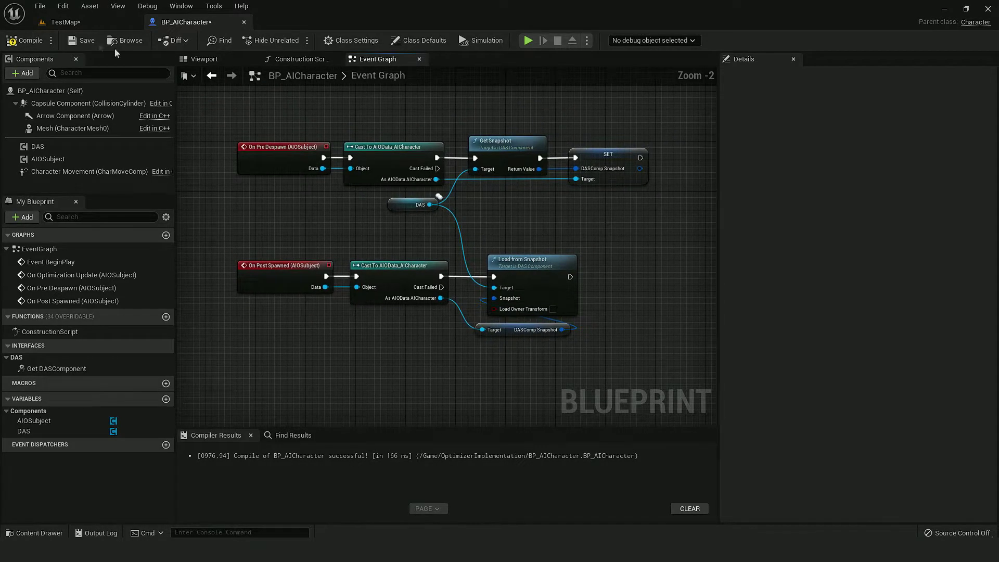
# - Compile and save BP_AICharacter and return to TestMap
pyautogui.click(24, 40)
pyautogui.click(75, 40)
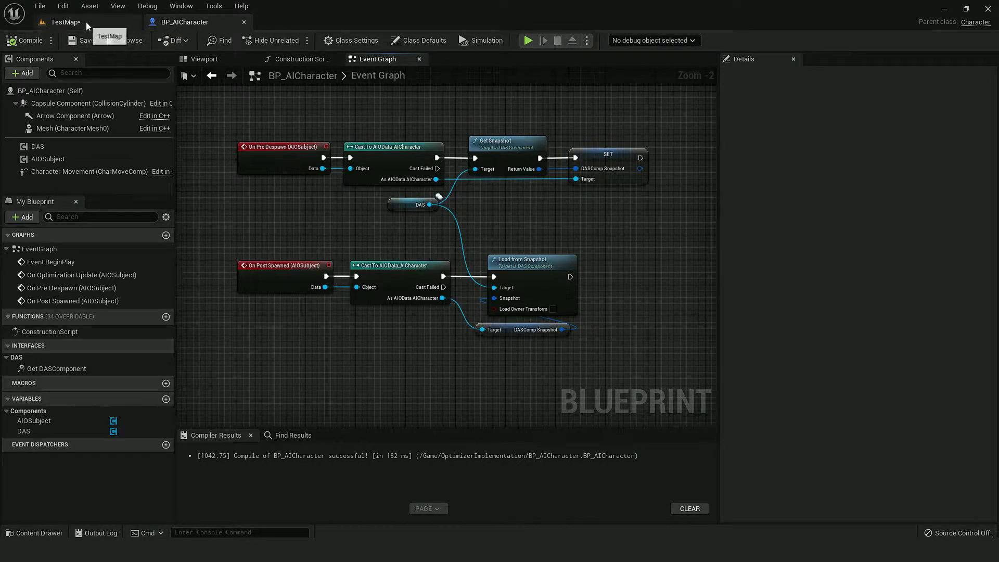
pyautogui.click(85, 22)
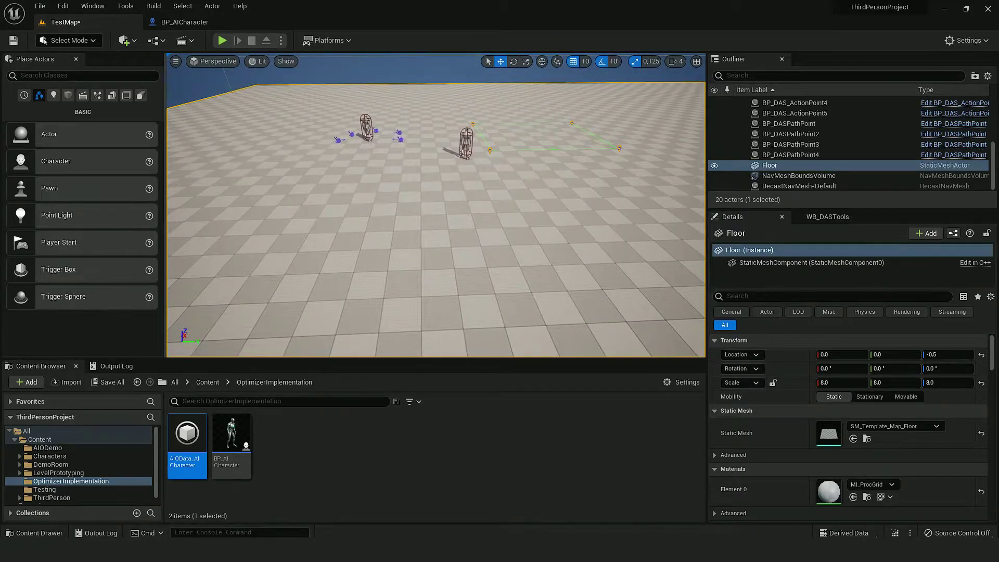
# - Play TestMap from a spot on the floor near the AI characters and run the AIO.Debug console command
pyautogui.rightClick(416, 205)
pyautogui.click(453, 464)
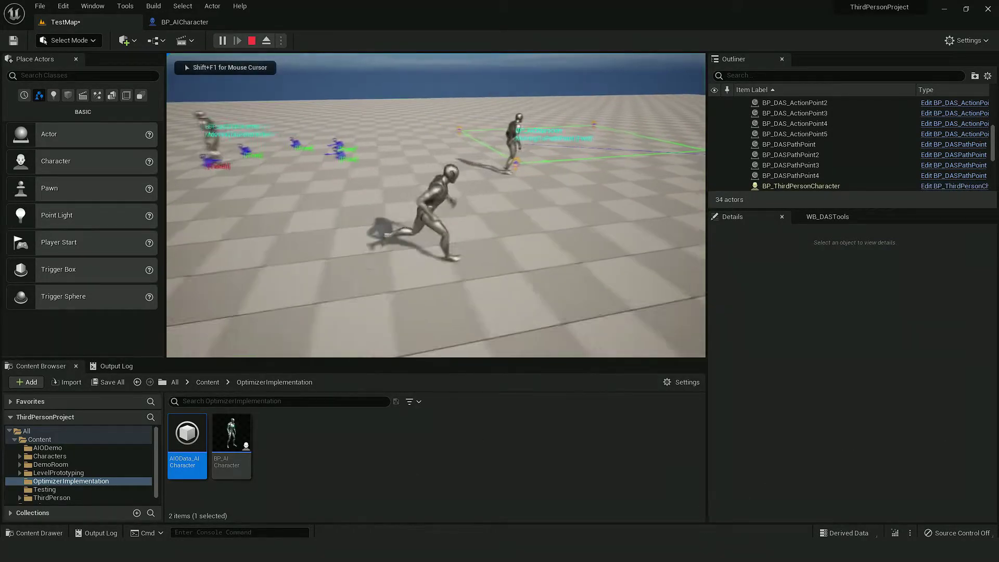
pyautogui.hotkey('shift', 'F1')
pyautogui.press('`')
pyautogui.write('aio')
pyautogui.press('Return')
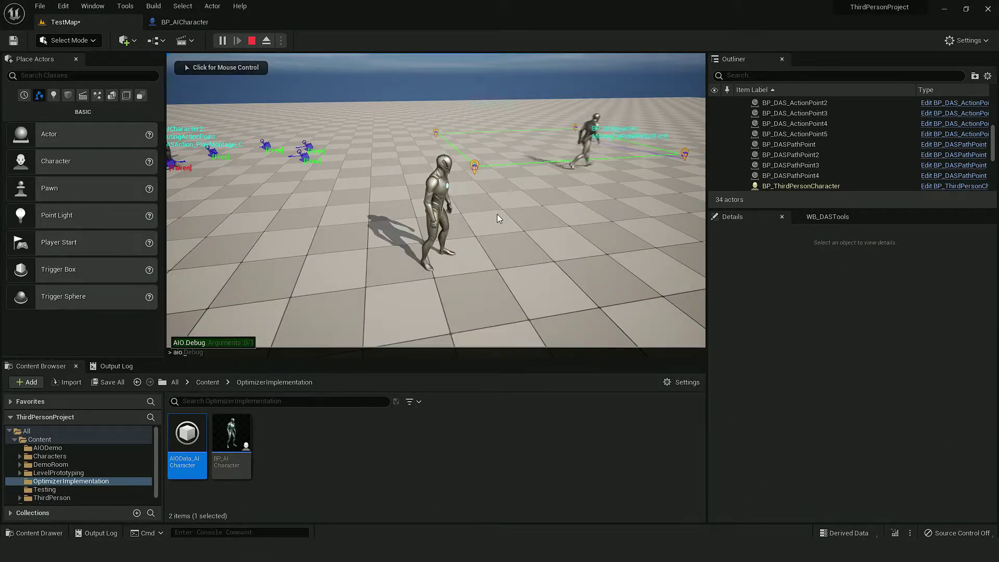
pyautogui.click(497, 214)
# - Run the player away from and back towards the AI characters to check despawning and restoring, and end the play session
pyautogui.press('s')
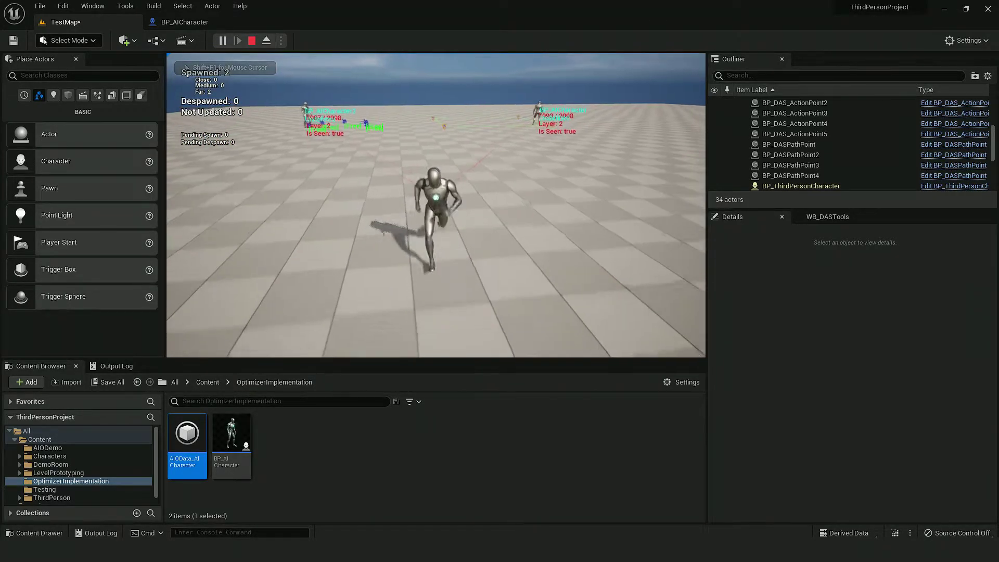
pyautogui.press('w')
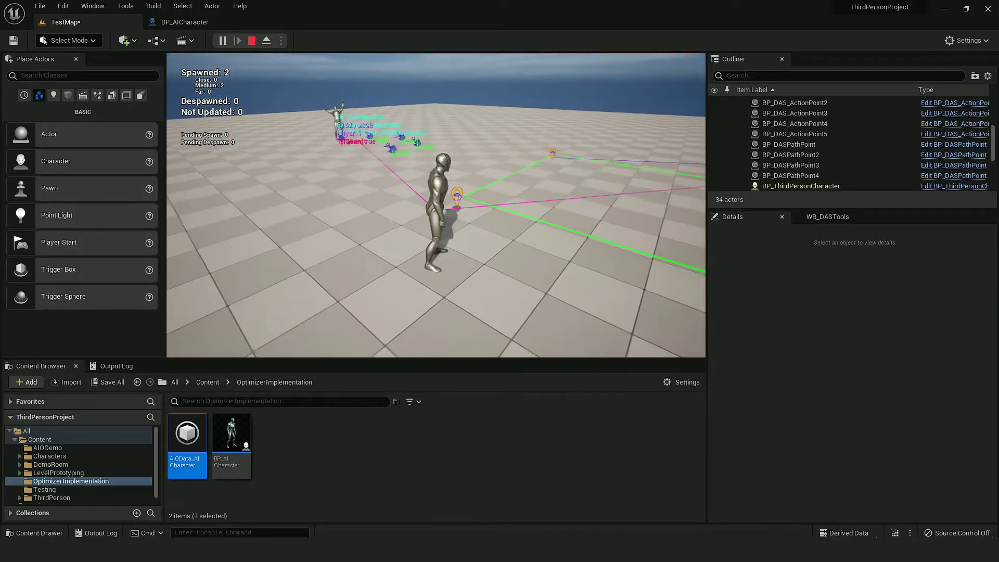
pyautogui.press('s')
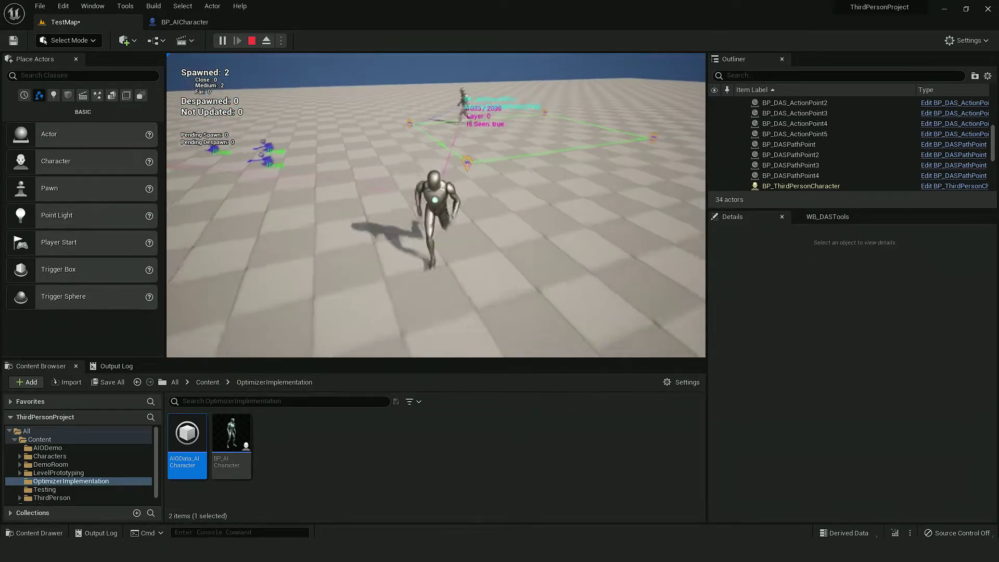
pyautogui.press('s')
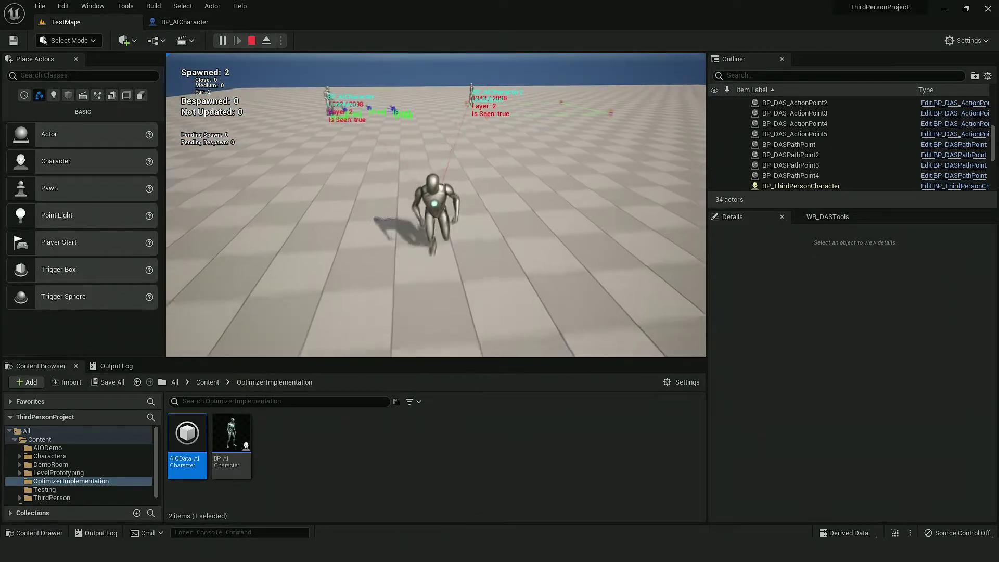
pyautogui.press('w')
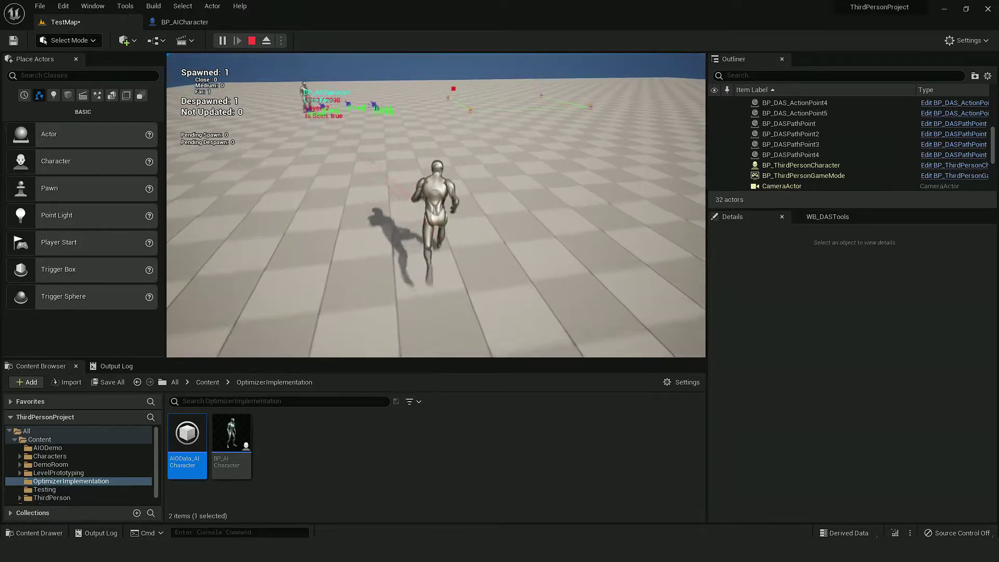
pyautogui.press('w')
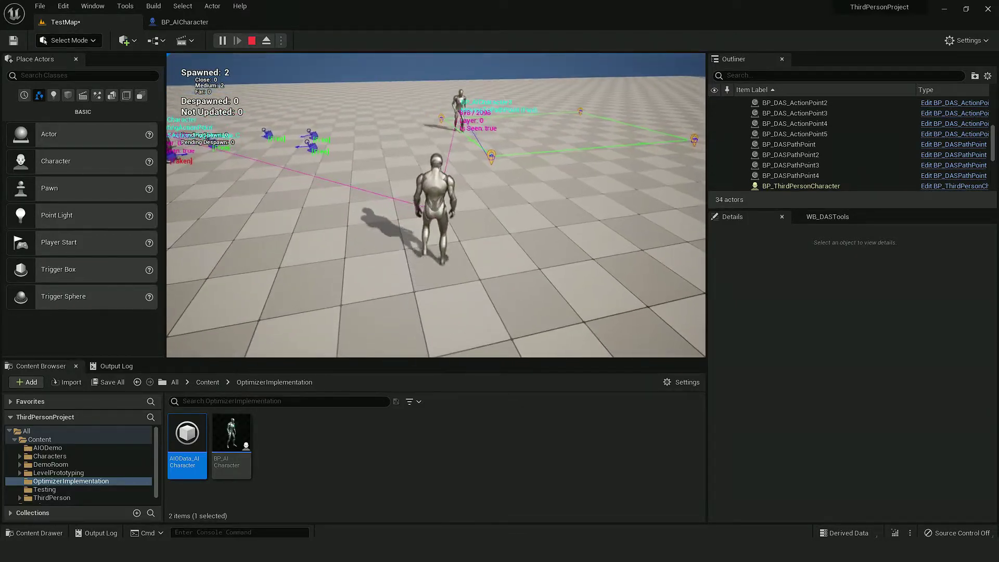
pyautogui.press('s')
pyautogui.press('s')
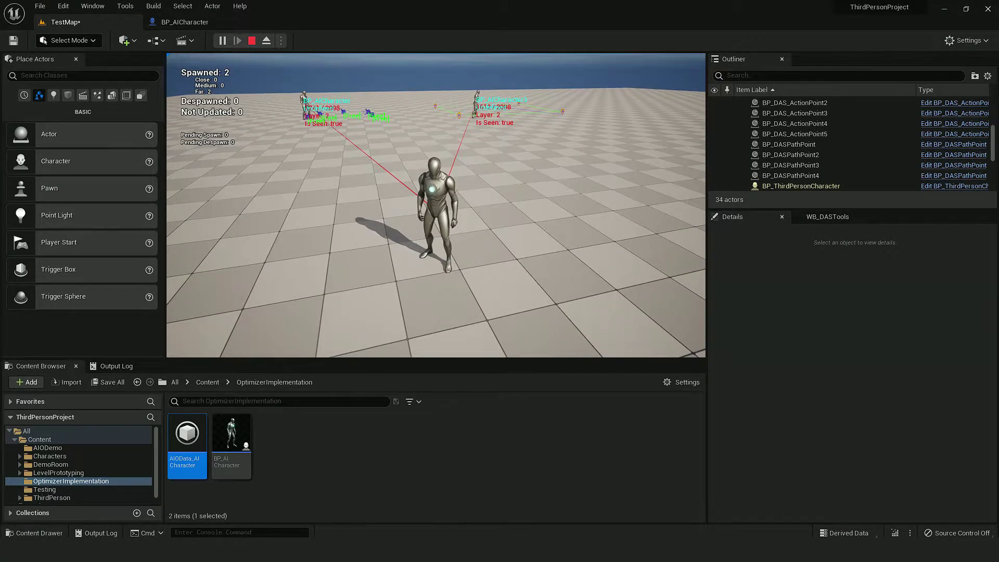
pyautogui.press('Escape')
# - Save all modified content, including TestMap
pyautogui.moveTo(459, 212); pyautogui.dragTo(447, 203, button='right')
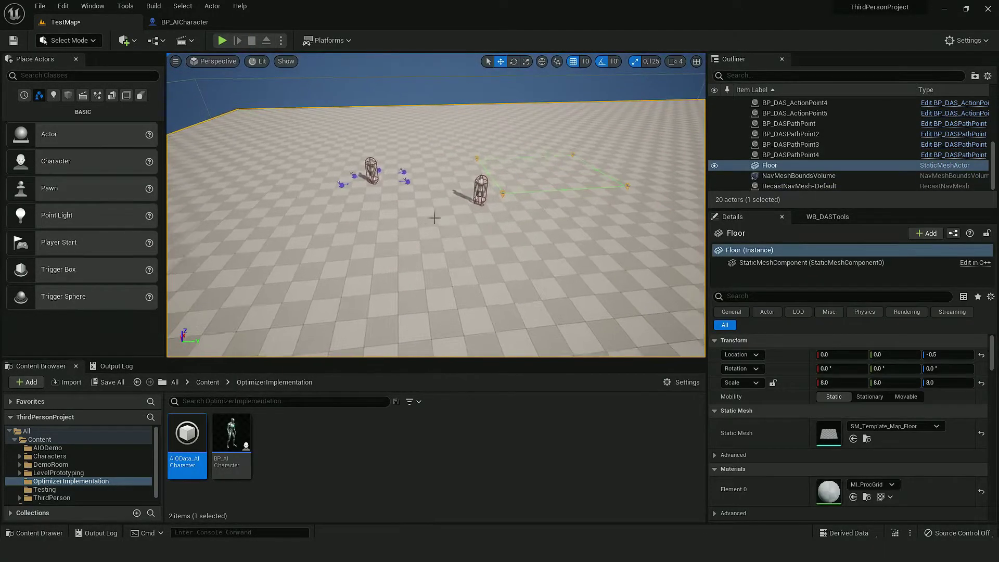
pyautogui.click(102, 383)
pyautogui.click(573, 393)
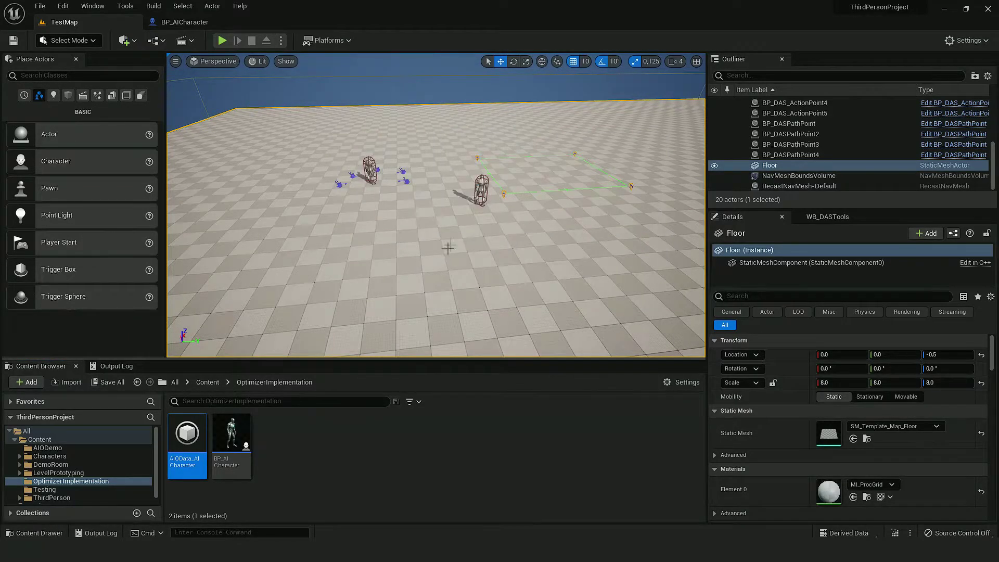
pyautogui.moveTo(448, 248); pyautogui.dragTo(437, 275, button='right')
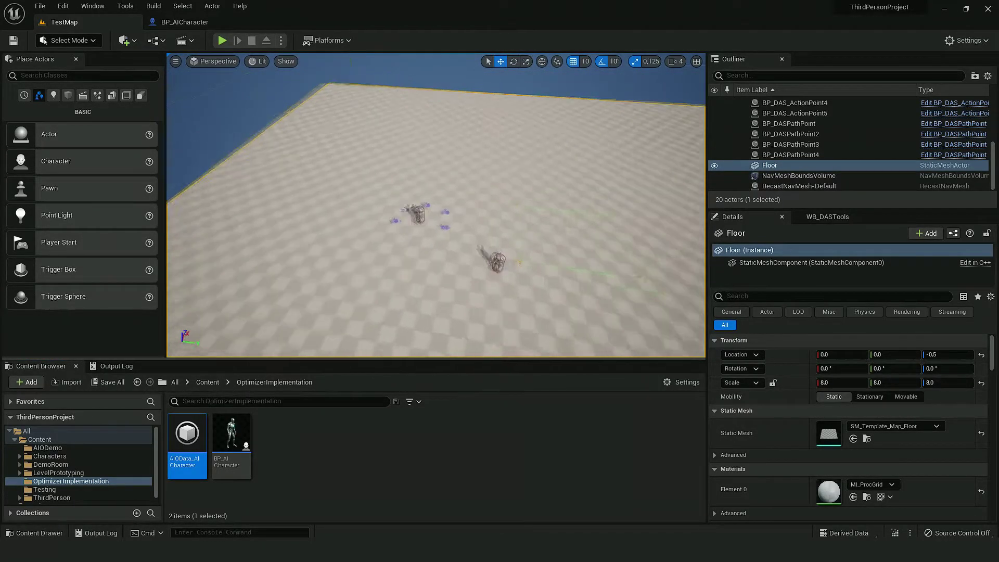
pyautogui.moveTo(455, 241)
pyautogui.mouseDown(button='right')
pyautogui.moveTo(489, 241)
pyautogui.moveTo(455, 240)
pyautogui.mouseUp(button='right')
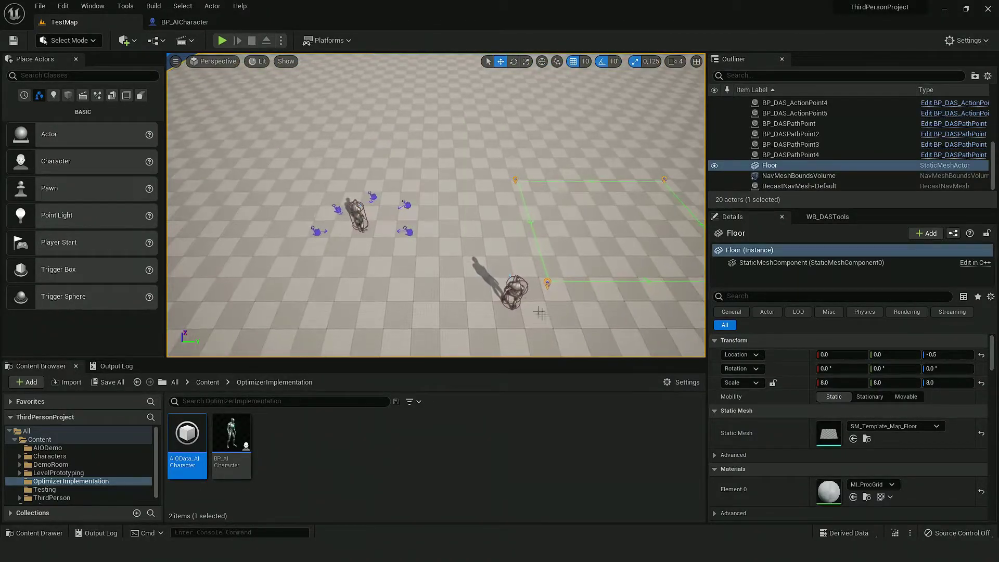
pyautogui.click(514, 291)
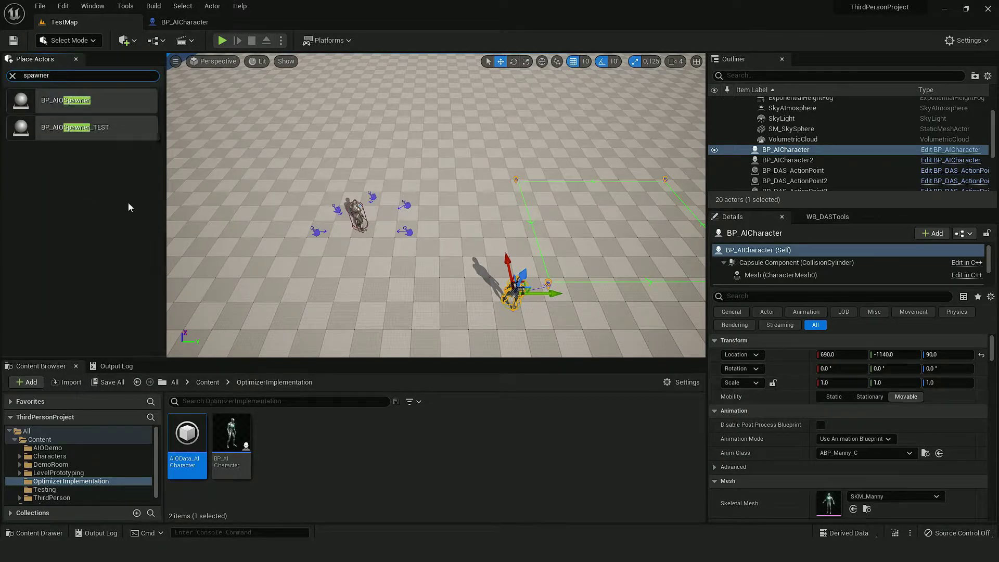
pyautogui.moveTo(224, 184); pyautogui.dragTo(223, 185)
pyautogui.moveTo(71, 101); pyautogui.dragTo(320, 239)
pyautogui.moveTo(338, 199); pyautogui.dragTo(310, 181, button='right')
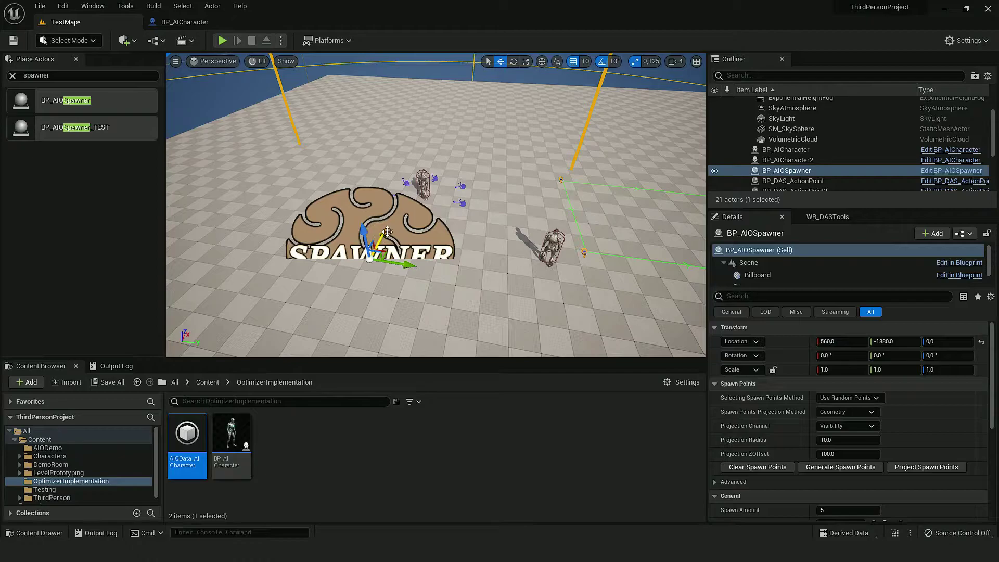
pyautogui.press('Delete')
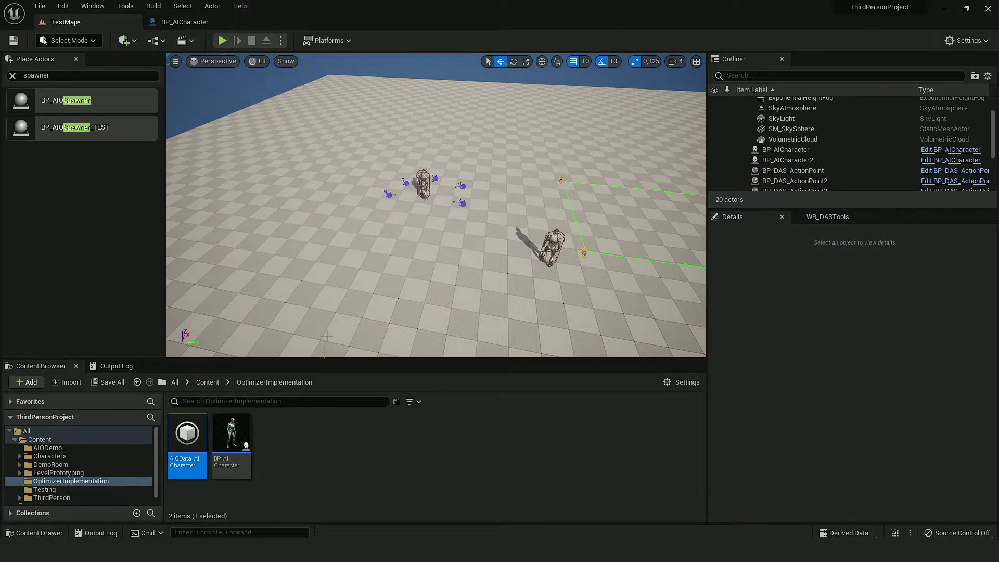
# - Create a BP_AIOSpawner child blueprint named BP_AIOSpawner_AICharacter in OptimizerImplementation and place it in TestMap at about X 1500, Y -1360, Z 0
pyautogui.rightClick(294, 430)
pyautogui.click(336, 152)
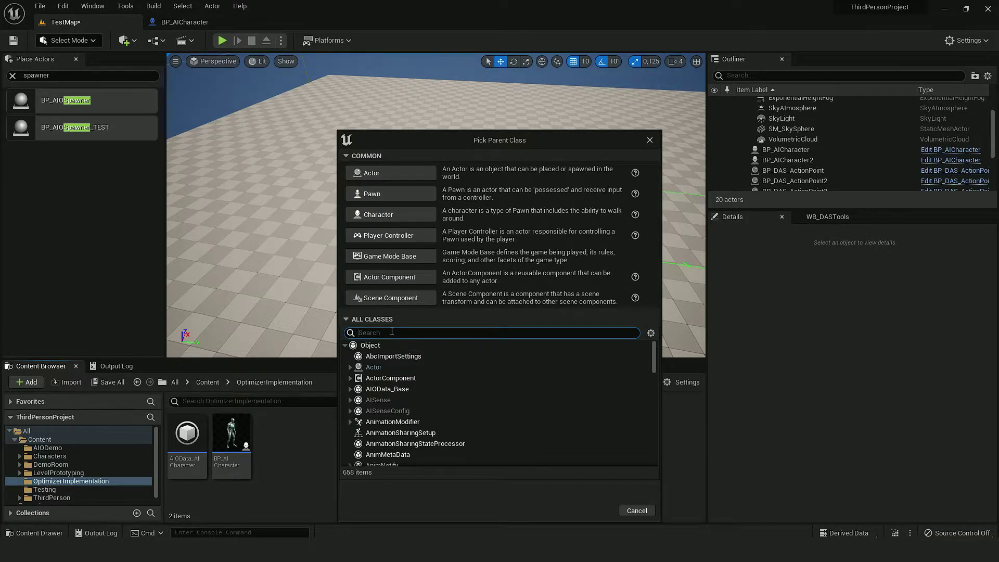
pyautogui.write('aio spawner')
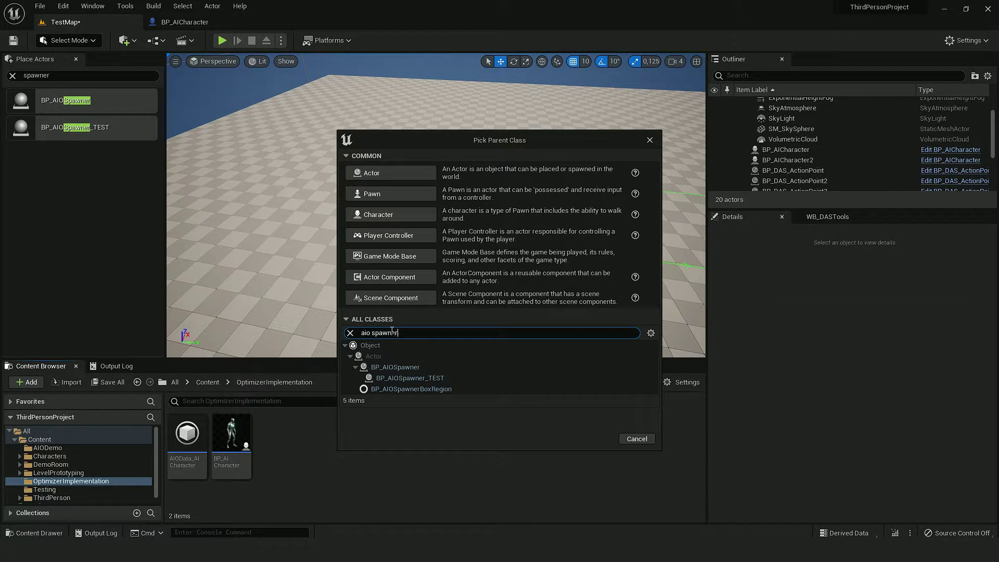
pyautogui.click(395, 367)
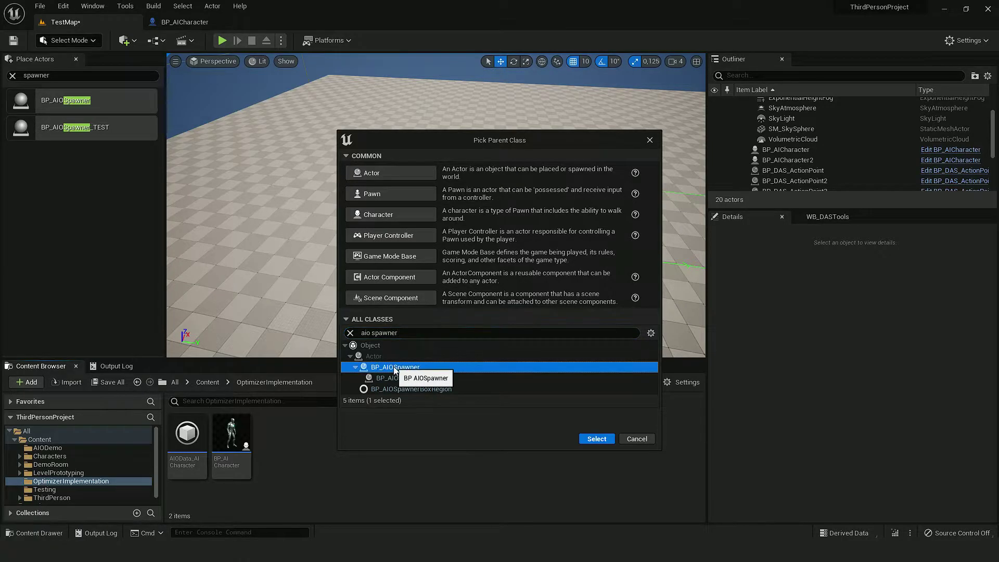
pyautogui.click(589, 439)
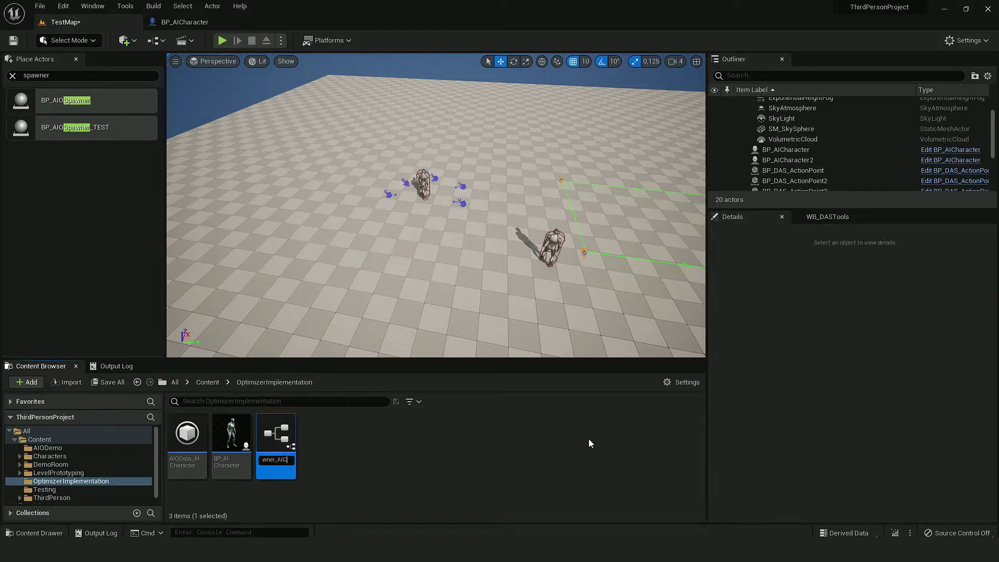
pyautogui.write('BP_AIOSpawner_AICharacter')
pyautogui.press('Return')
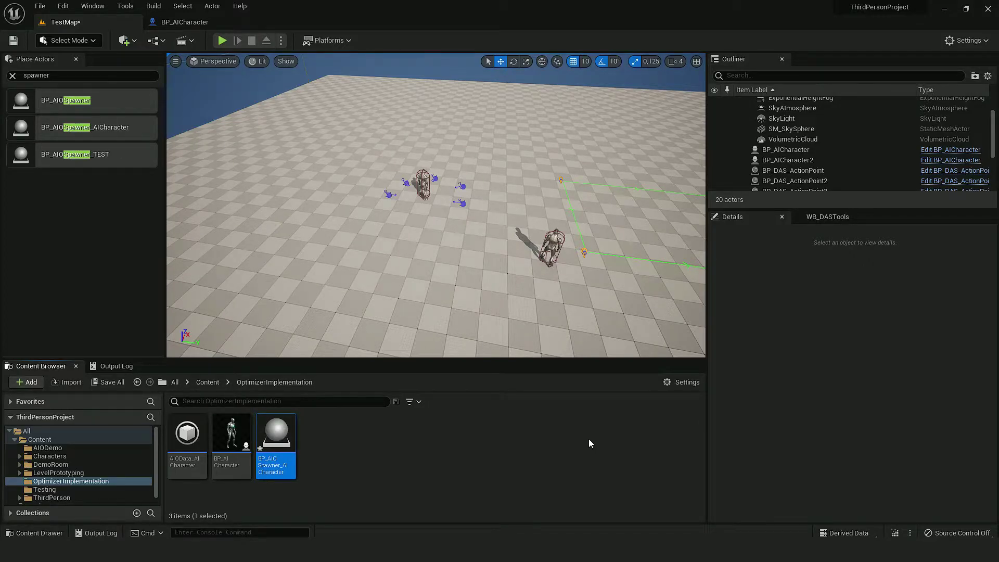
pyautogui.moveTo(289, 437); pyautogui.dragTo(496, 171)
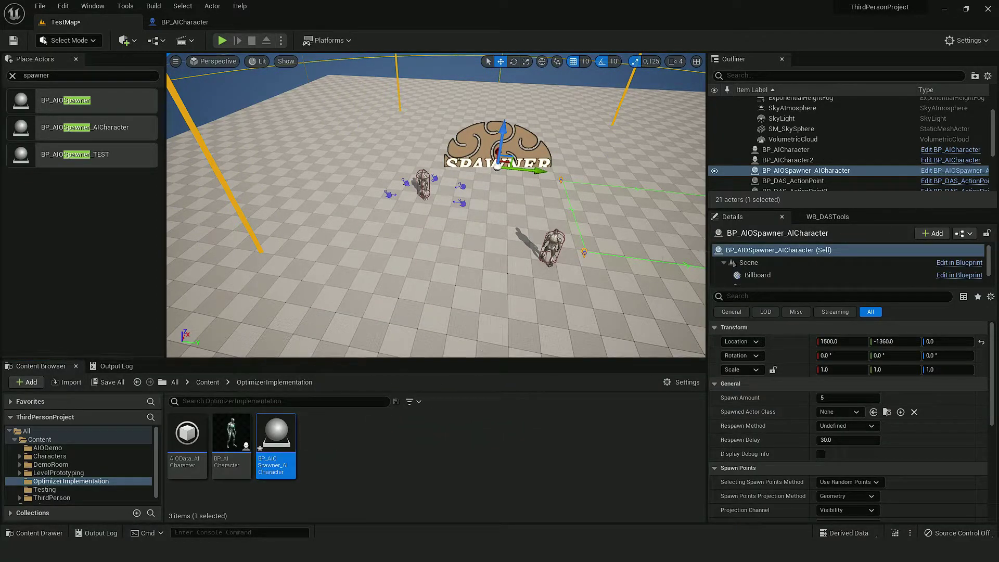
# - Dock the BP_AIOSpawner_AICharacter editor beside the other open editors and save the blueprint
pyautogui.moveTo(998, 112); pyautogui.dragTo(233, 24)
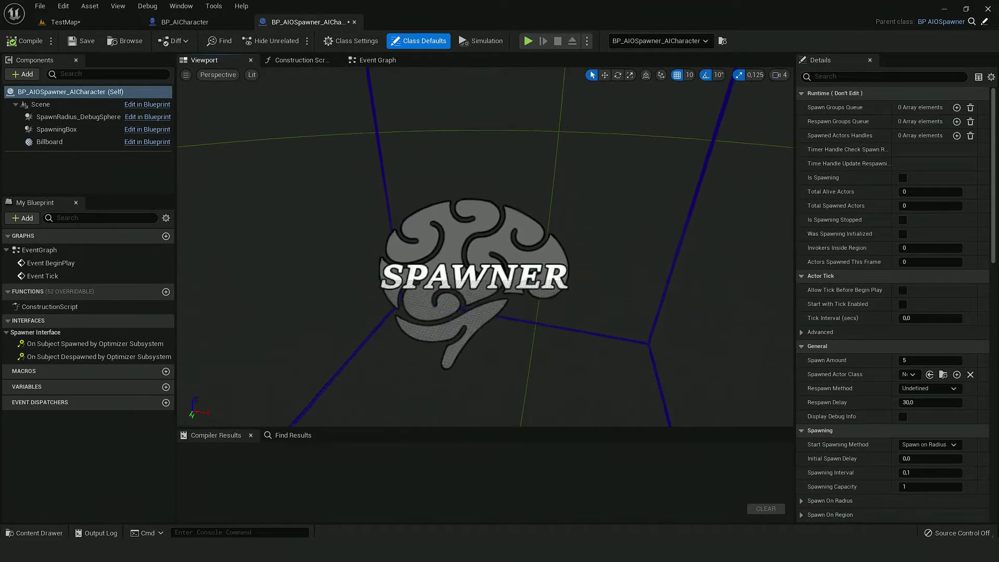
pyautogui.click(83, 41)
# - Examine the DAS component settings of BP_AICharacter in TestMap
pyautogui.click(90, 23)
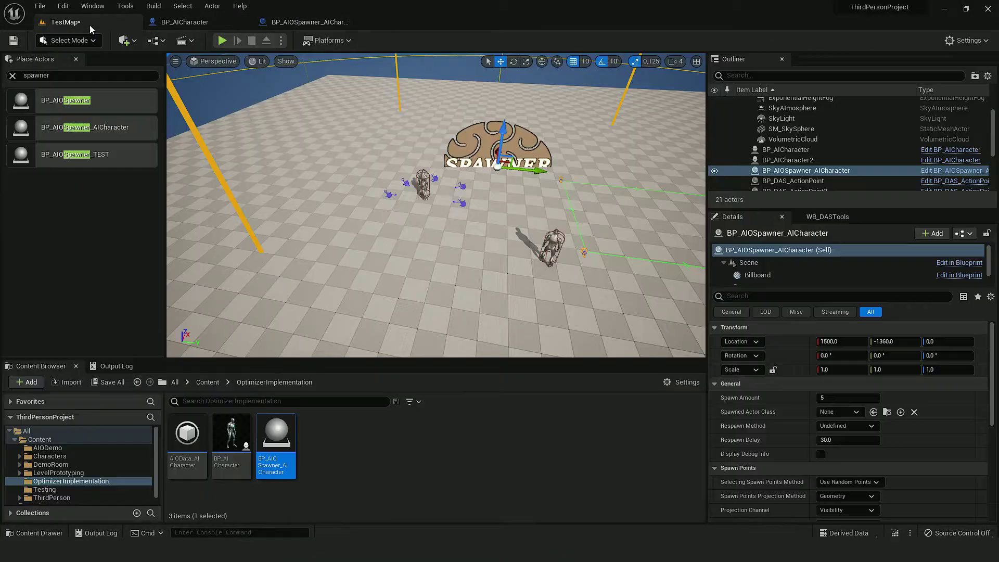
pyautogui.click(786, 150)
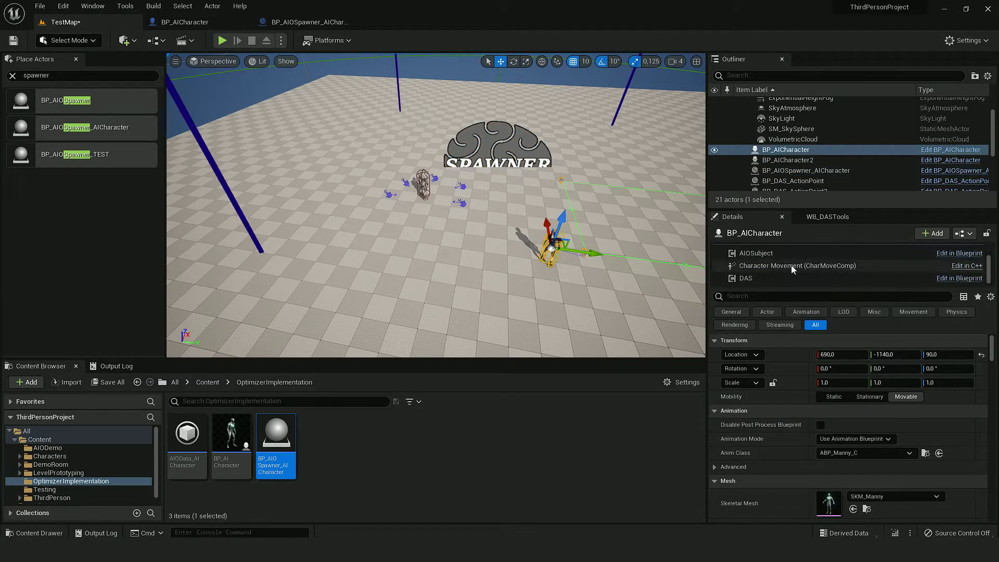
pyautogui.click(782, 278)
pyautogui.moveTo(533, 243); pyautogui.dragTo(451, 246, button='right')
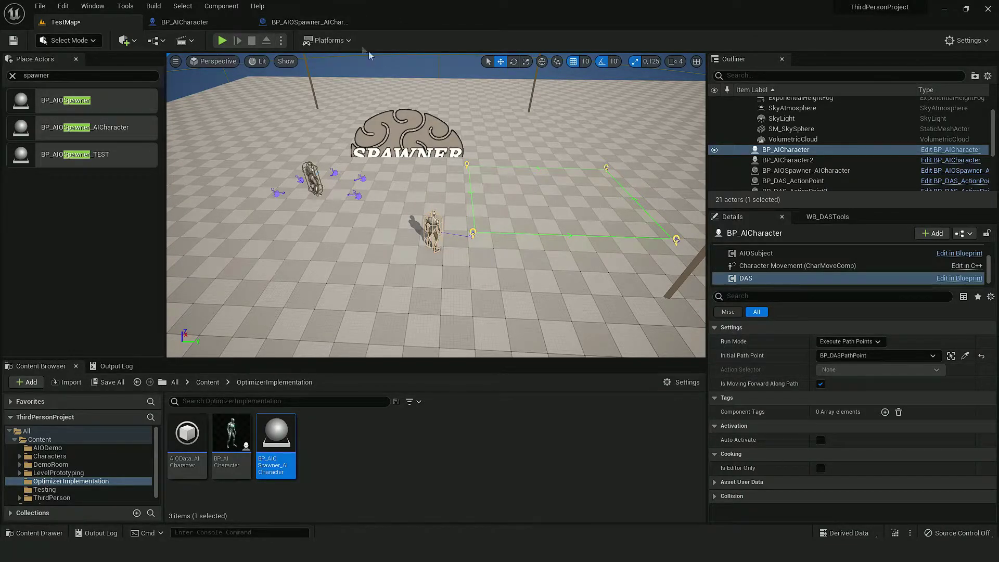
# - Add four new variables to the BP_AIOSpawner_AICharacter blueprint
pyautogui.click(311, 22)
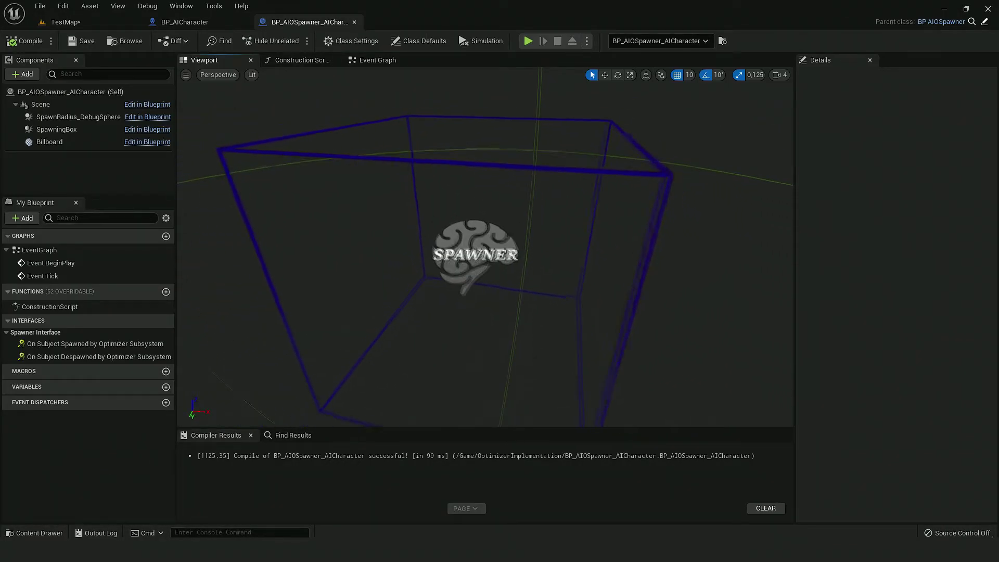
pyautogui.click(166, 388)
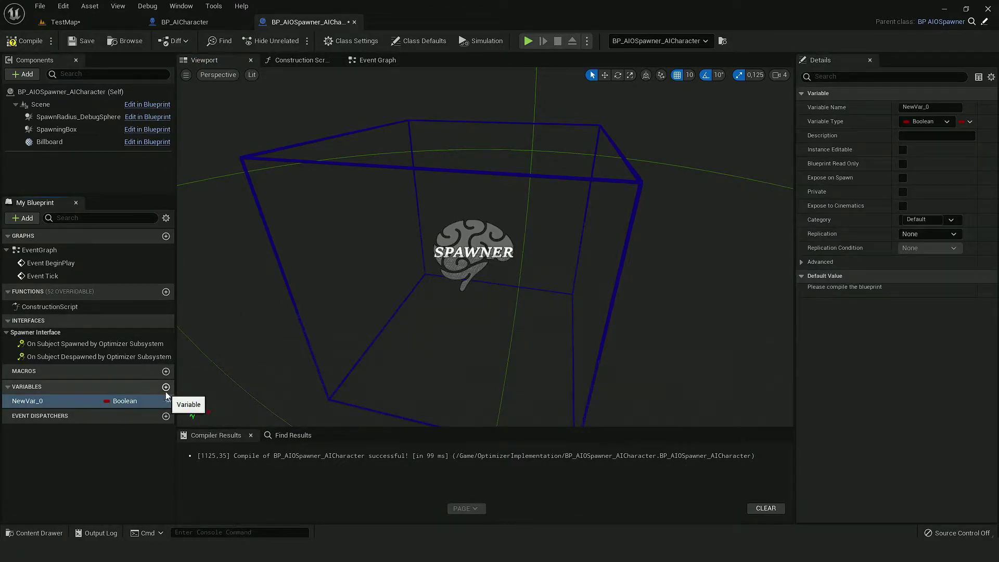
pyautogui.click(166, 388)
pyautogui.click(166, 387)
pyautogui.click(166, 387)
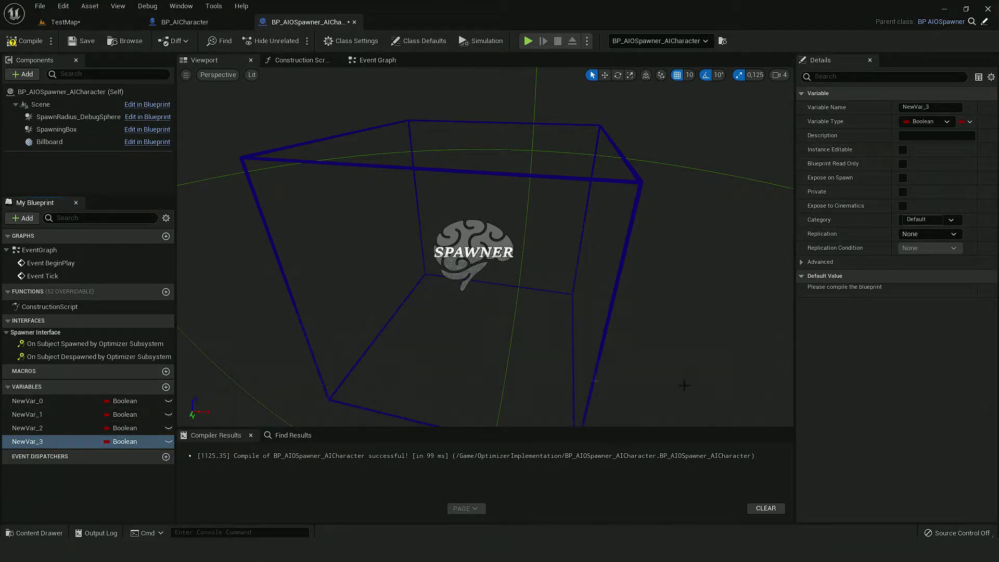
# - Set the first new variable's type to the EDASRunMode enum and the second's to a BP DASPath Point object reference
pyautogui.click(67, 401)
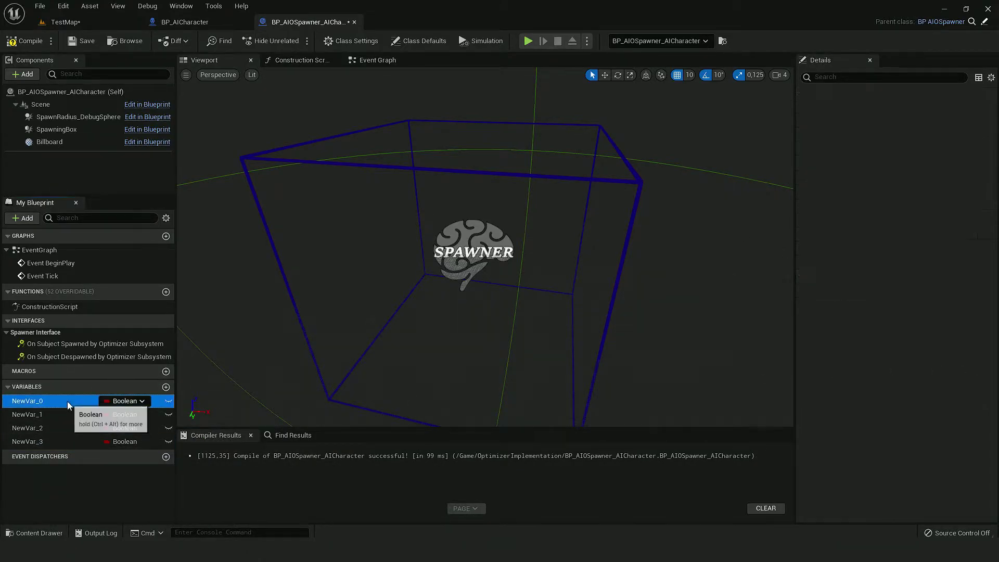
pyautogui.click(122, 401)
pyautogui.write('run mode')
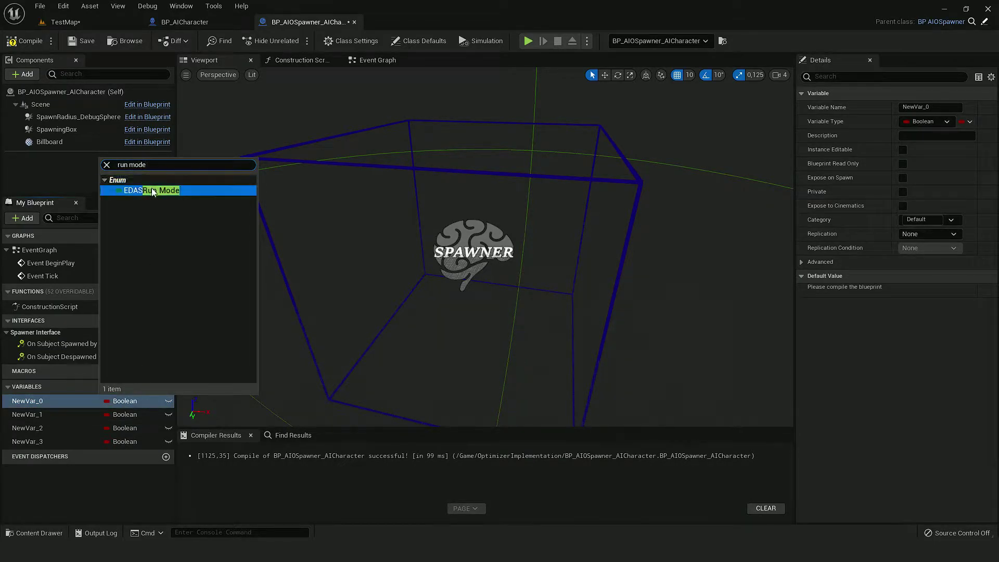
pyautogui.click(148, 190)
pyautogui.click(127, 415)
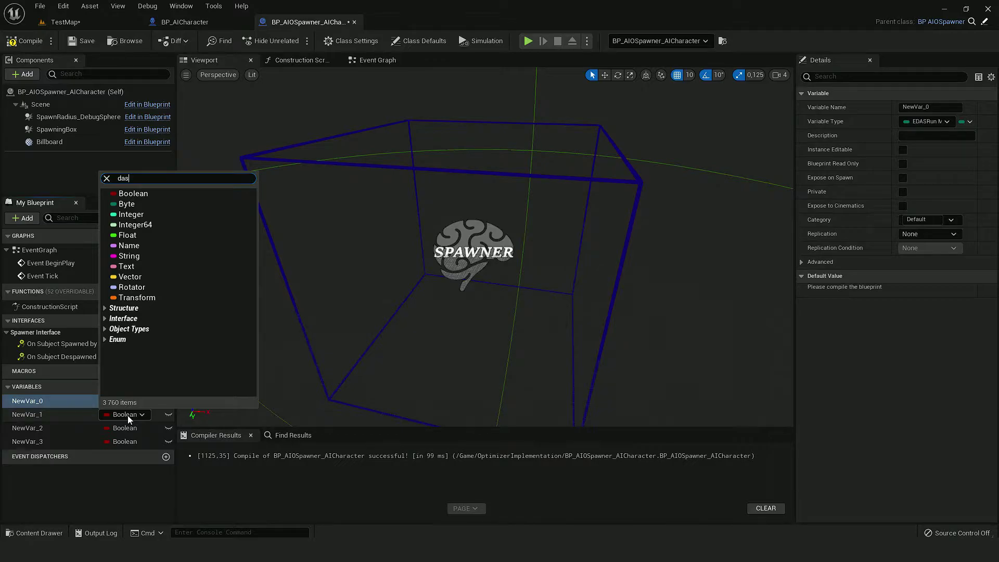
pyautogui.write('das path ini')
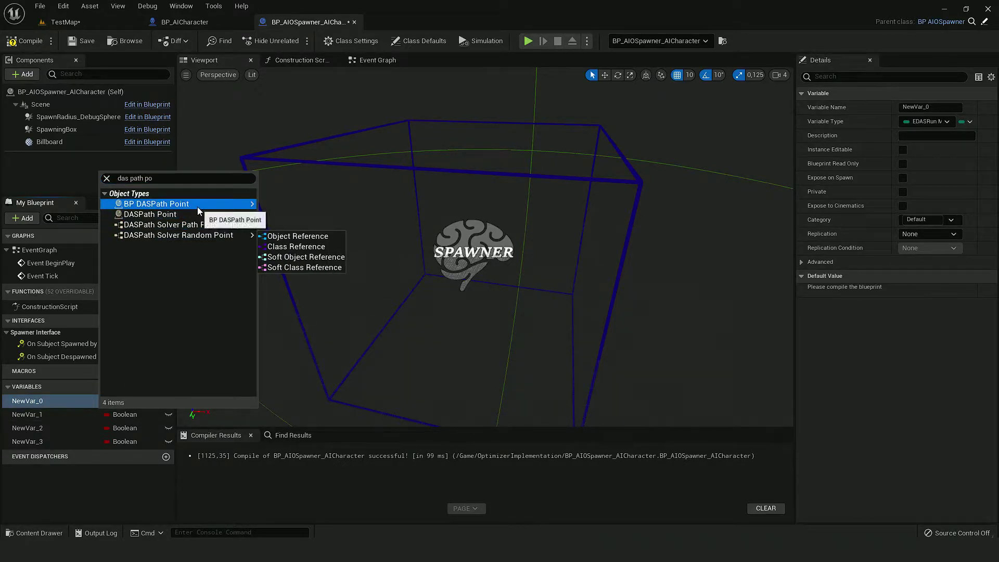
pyautogui.click(262, 206)
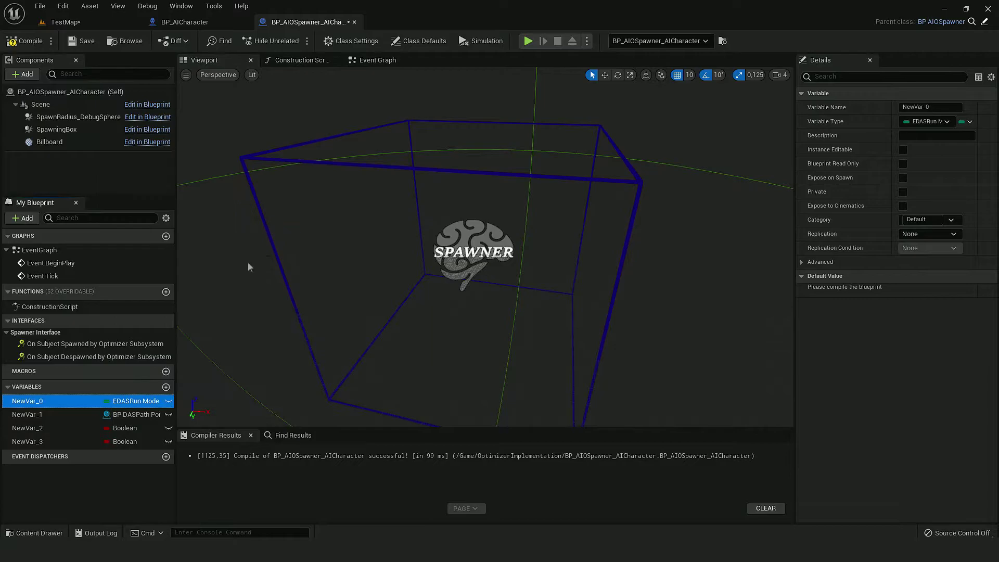
# - Keep the third new variable as a Boolean and rename it MoveForward
pyautogui.click(139, 428)
pyautogui.click(146, 207)
pyautogui.doubleClick(66, 429)
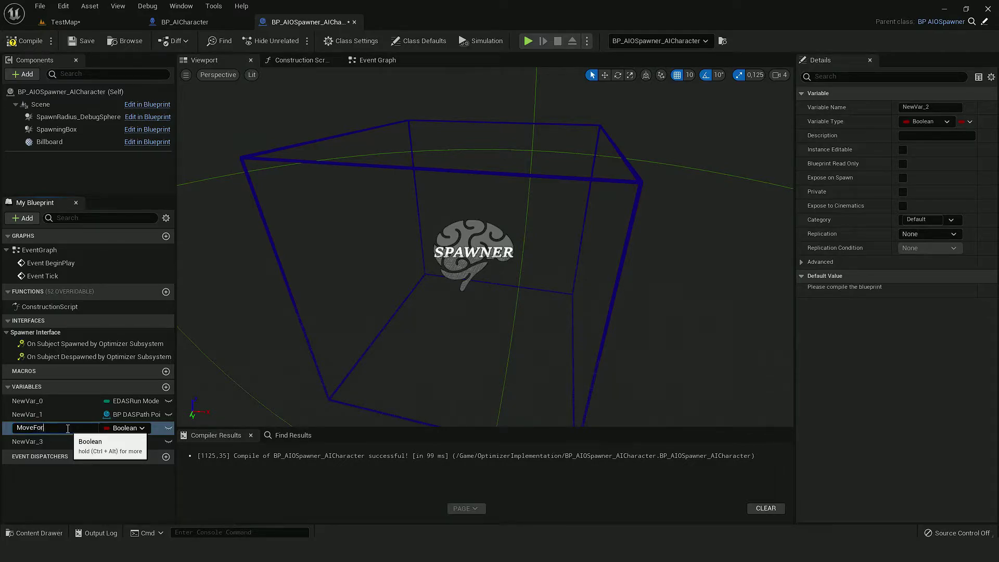
pyautogui.write('MoveForward')
pyautogui.press('Return')
# - Rename the BP DASPath Point variable InitialPathPoint and the EDASRunMode variable RunMode
pyautogui.doubleClick(64, 414)
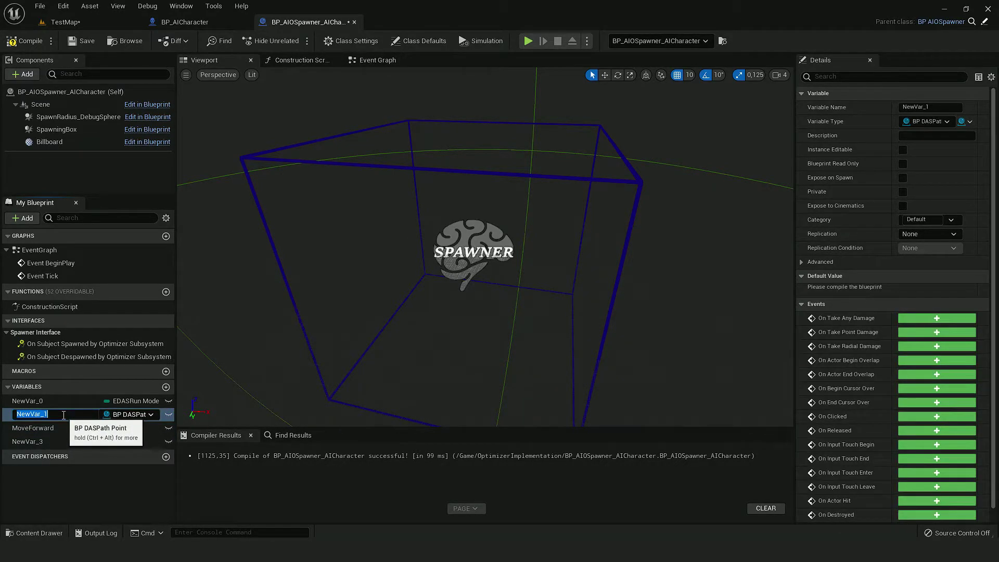
pyautogui.write('InitialPathPoint')
pyautogui.press('Return')
pyautogui.doubleClick(61, 402)
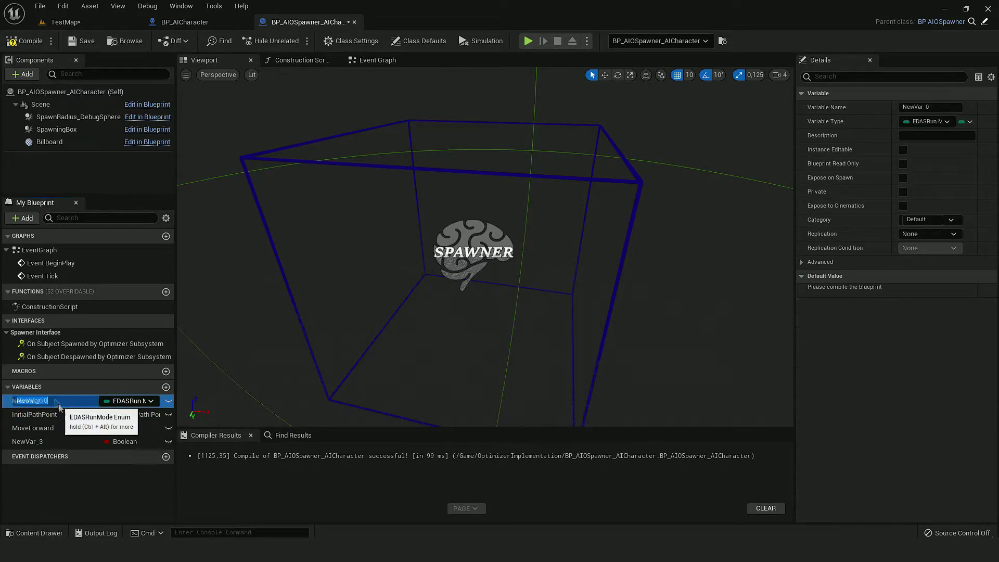
pyautogui.write('RunMode')
pyautogui.press('Return')
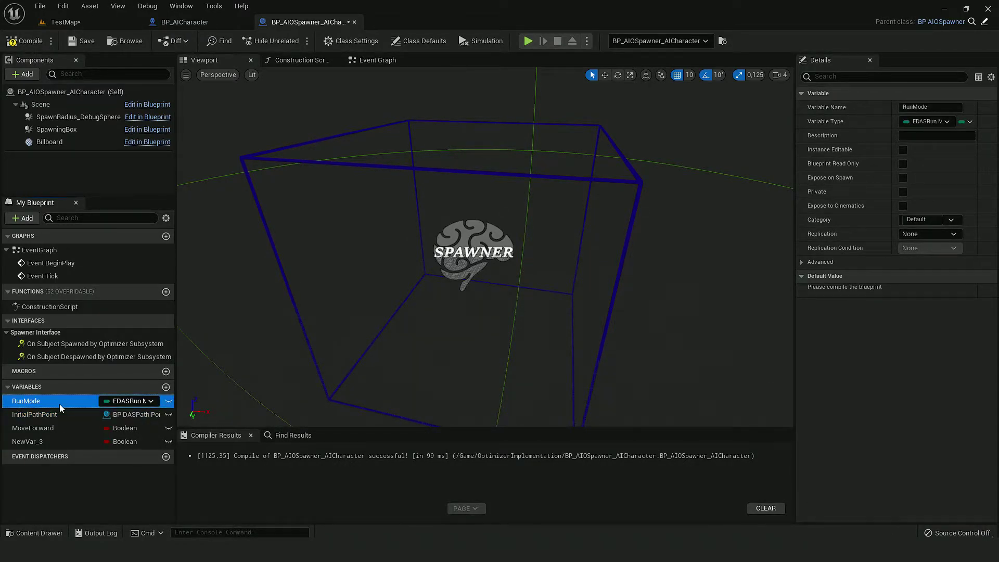
# - Set the NewVar_3 variable's type to the DASAction Selector Wrapper structure and compile the blueprint
pyautogui.click(118, 444)
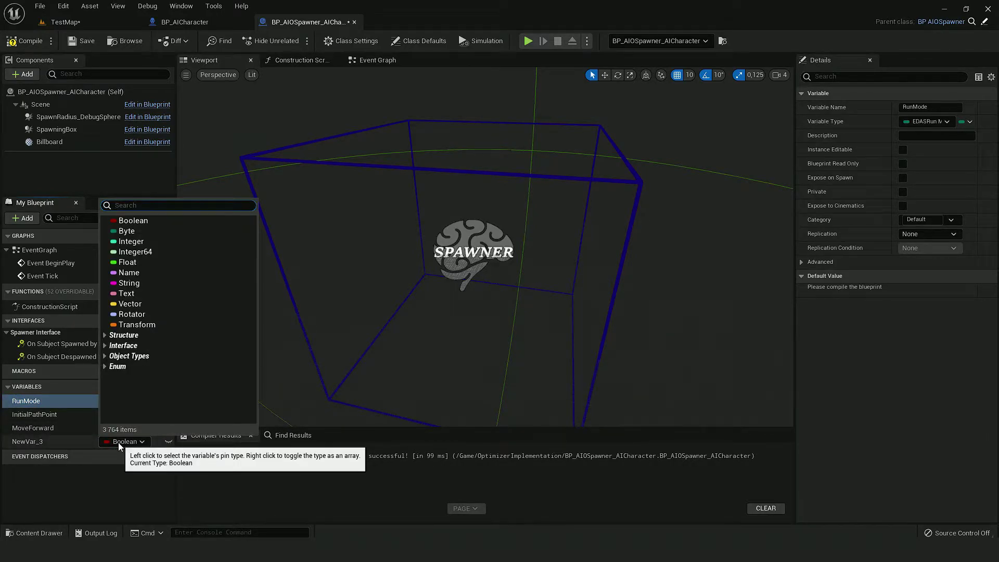
pyautogui.write('action sele')
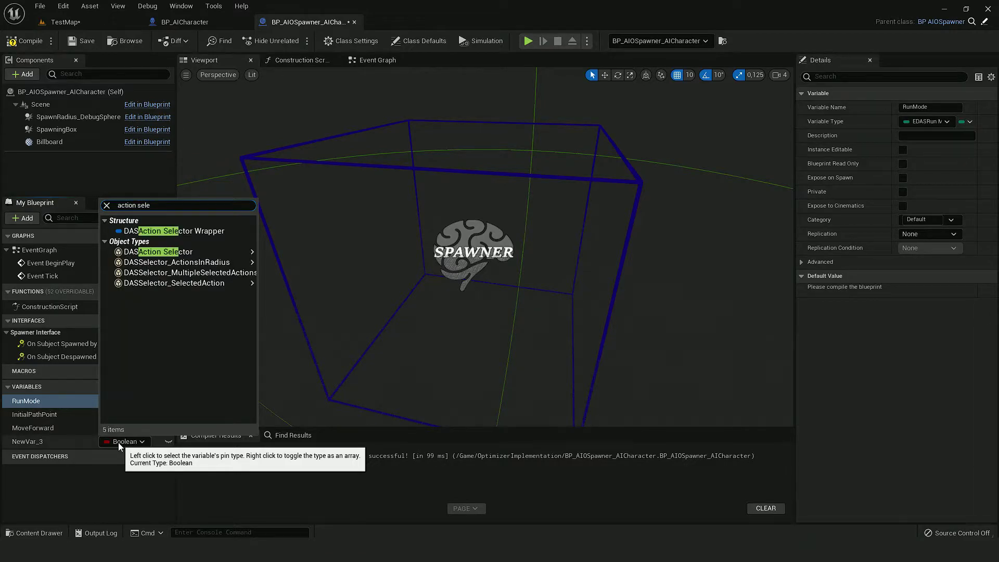
pyautogui.click(163, 232)
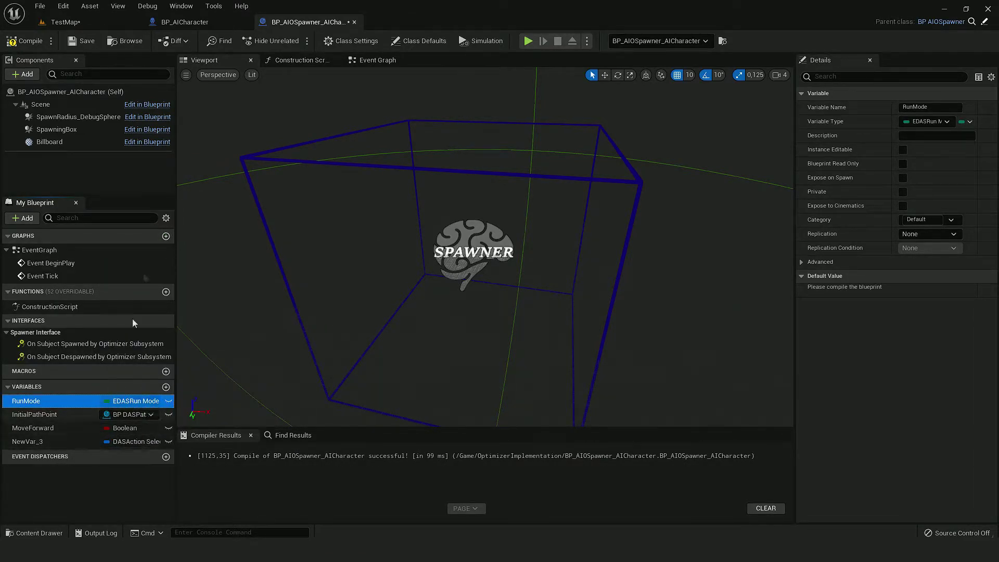
pyautogui.click(28, 44)
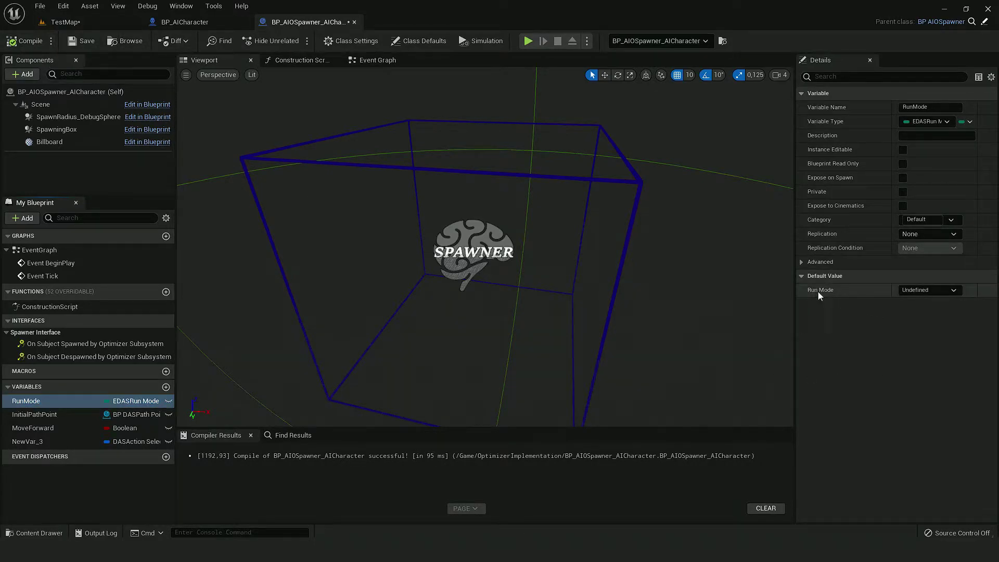
# - Check the RunMode default options and try DASSelector_ActionsInRadius as the NewVar_3 default, resetting it to None
pyautogui.click(930, 291)
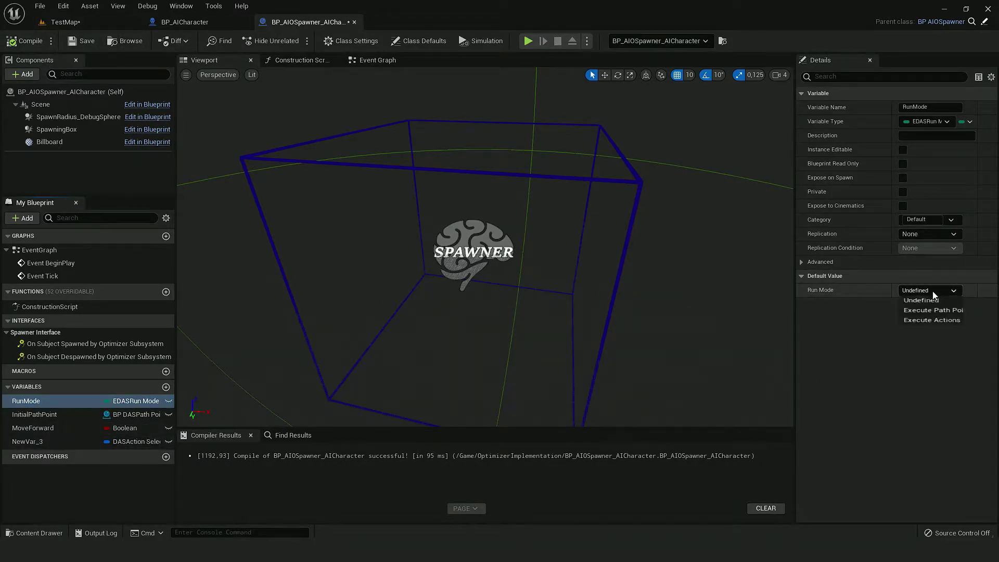
pyautogui.click(27, 442)
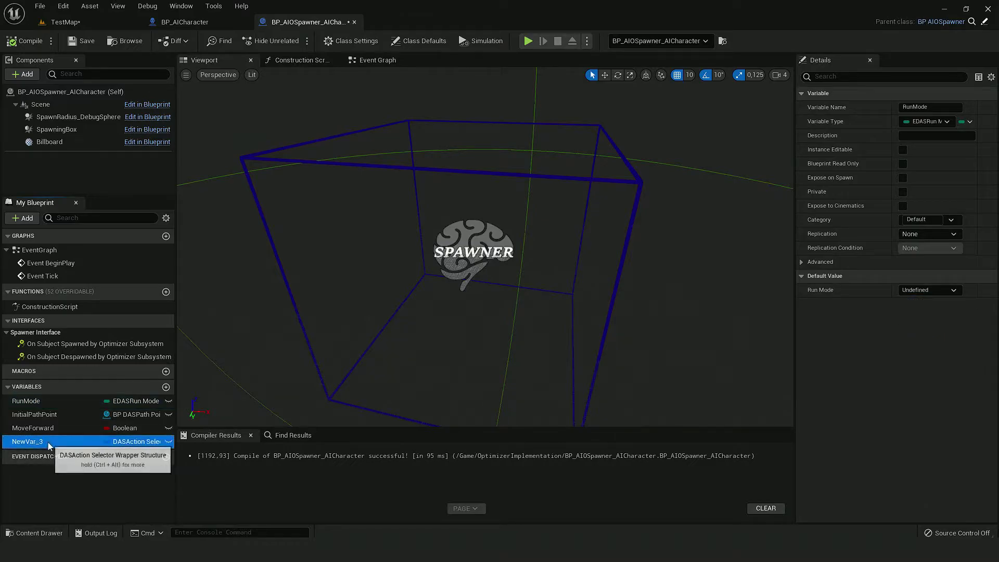
pyautogui.click(803, 275)
pyautogui.click(934, 290)
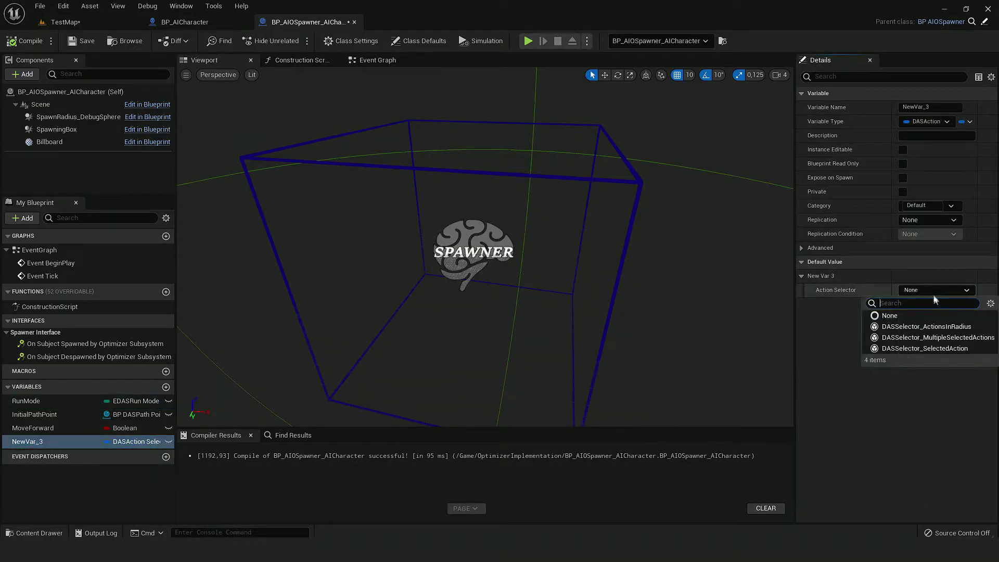
pyautogui.click(933, 326)
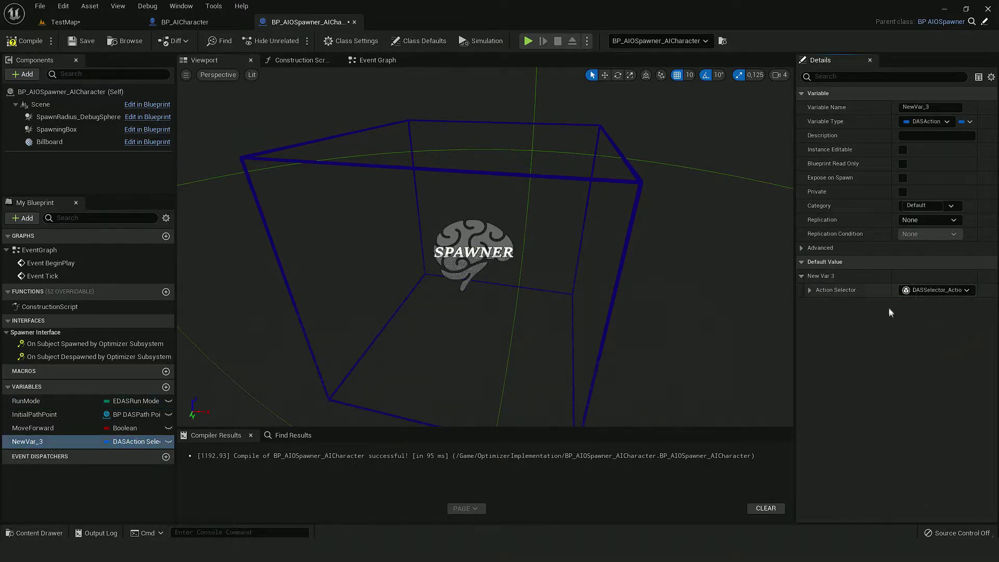
pyautogui.click(812, 291)
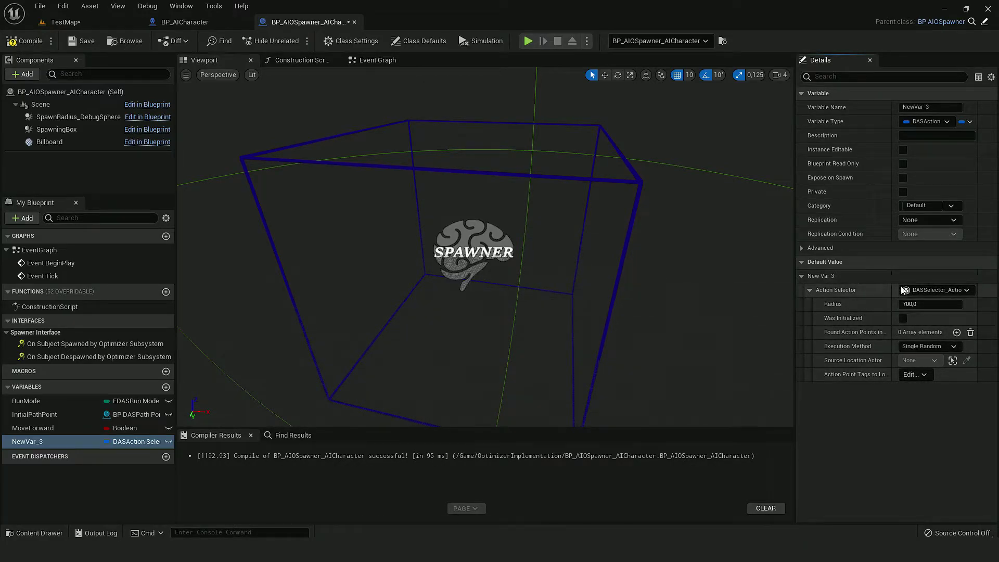
pyautogui.click(926, 290)
pyautogui.click(890, 316)
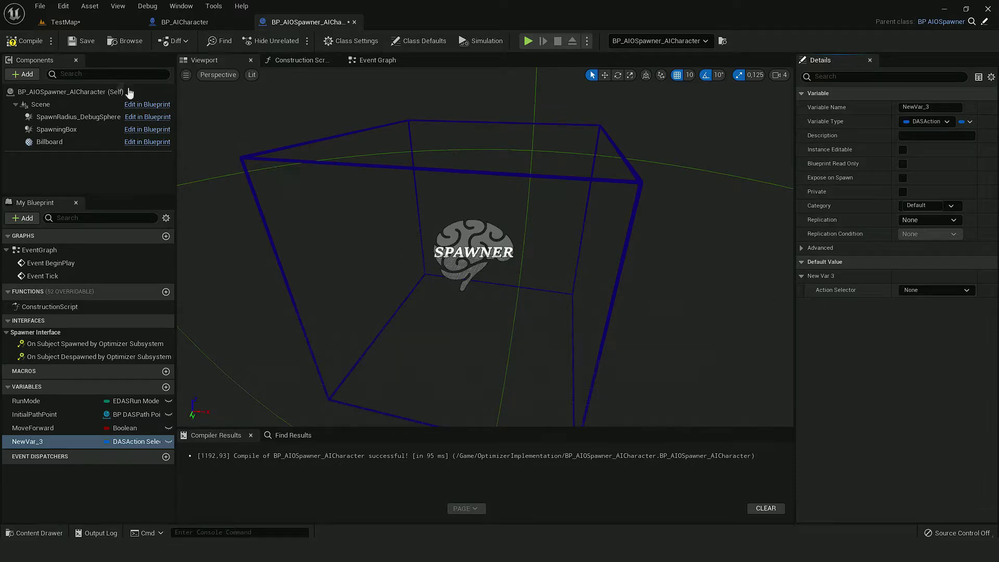
# - Compile the blueprint and rename the NewVar_3 variable ActionSelector
pyautogui.click(32, 42)
pyautogui.doubleClick(76, 441)
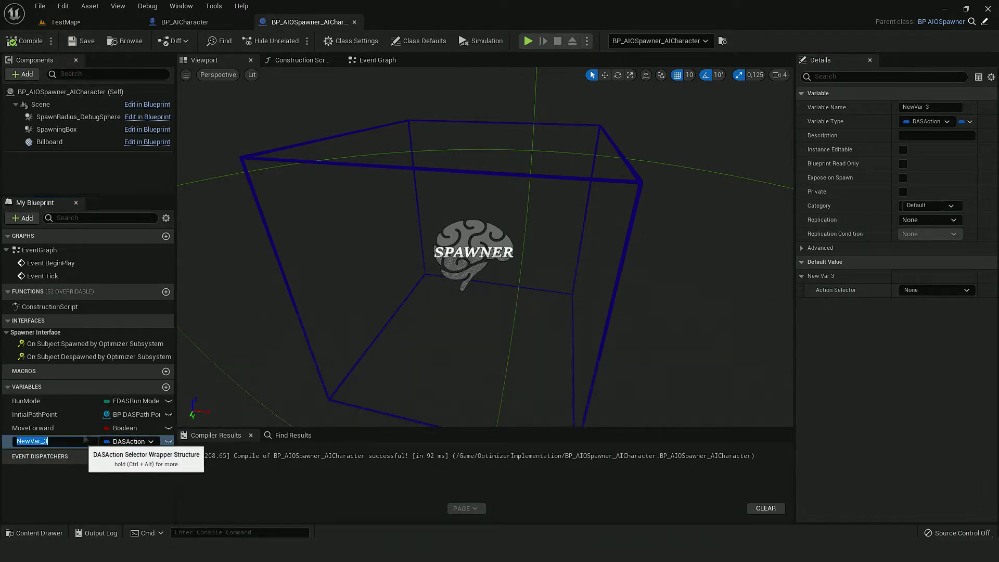
pyautogui.write('ActionSelec')
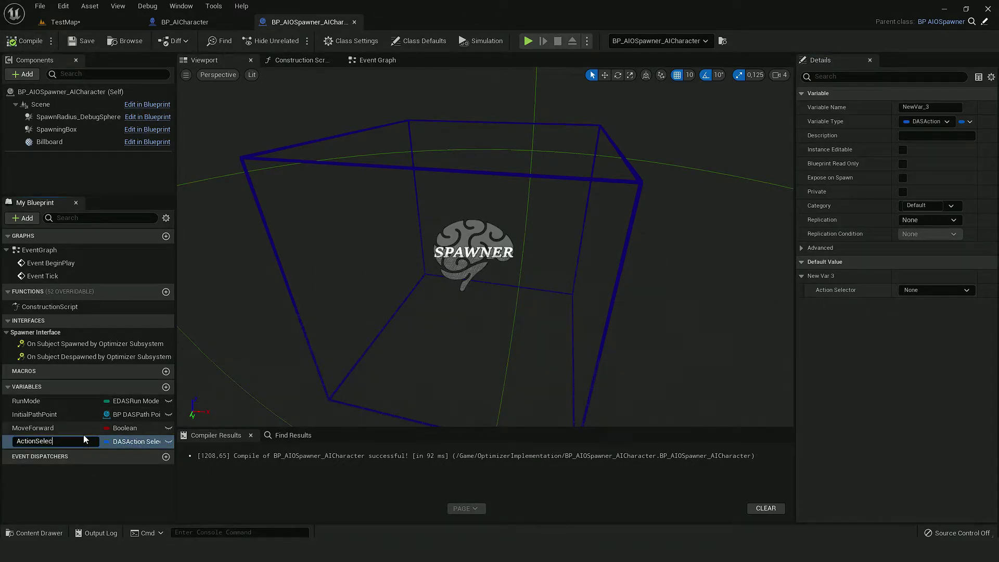
pyautogui.write('tor')
pyautogui.press('Return')
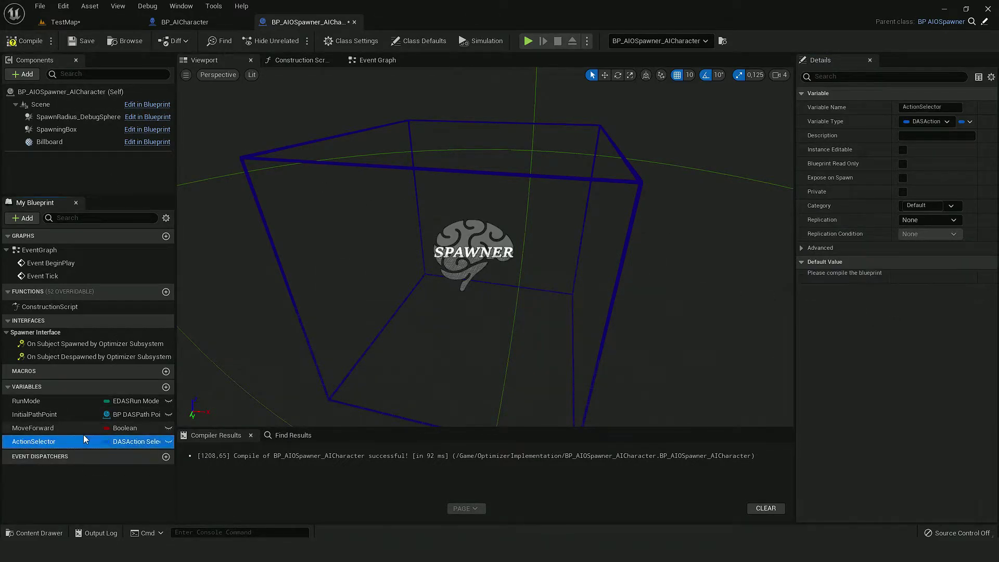
# - Create a Settings category on RunMode, put InitialPathPoint, MoveForward and ActionSelector in it as well, and compile the blueprint
pyautogui.click(67, 401)
pyautogui.click(920, 219)
pyautogui.write('Se')
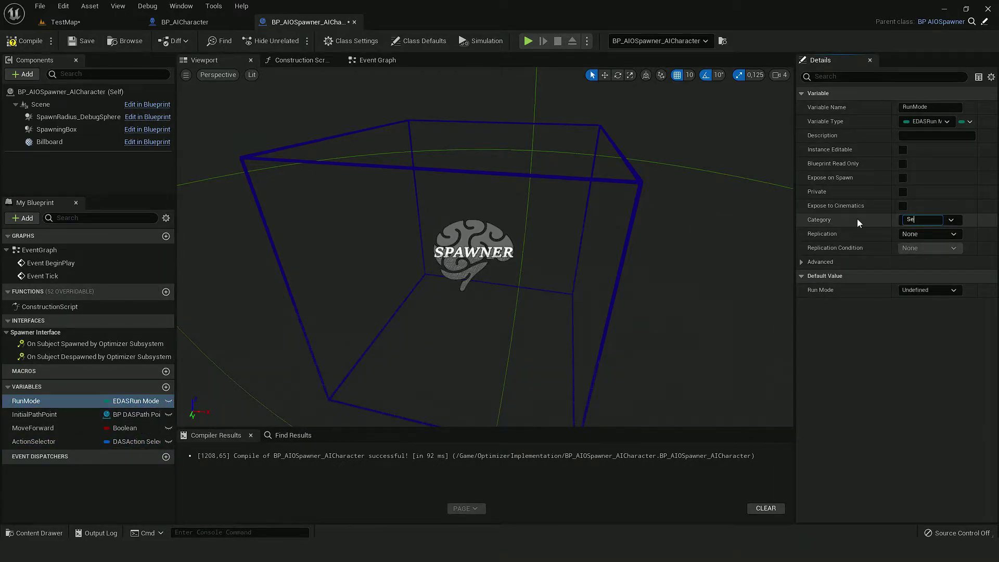
pyautogui.write('ttings')
pyautogui.press('Return')
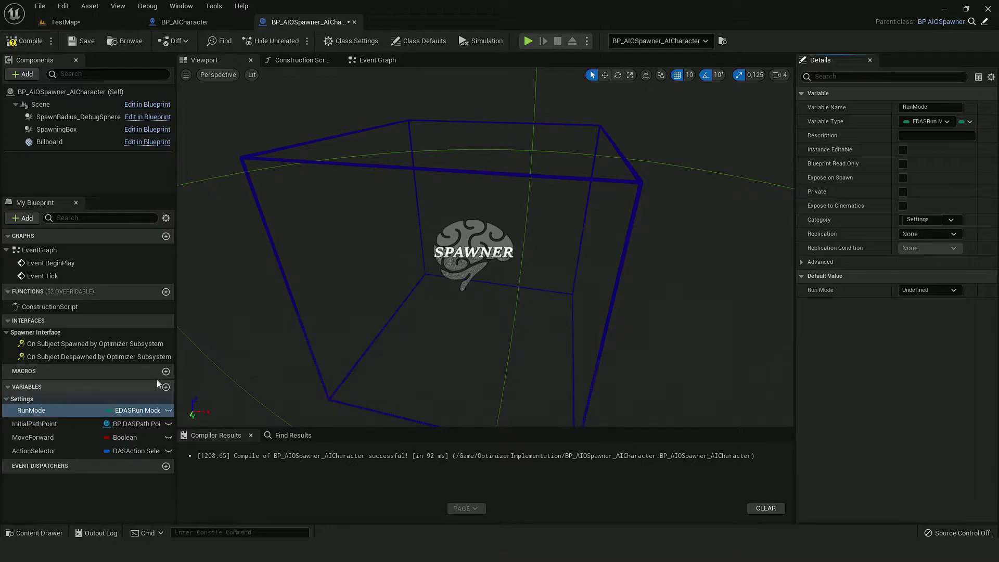
pyautogui.moveTo(34, 424); pyautogui.dragTo(29, 404)
pyautogui.moveTo(34, 451); pyautogui.dragTo(25, 399)
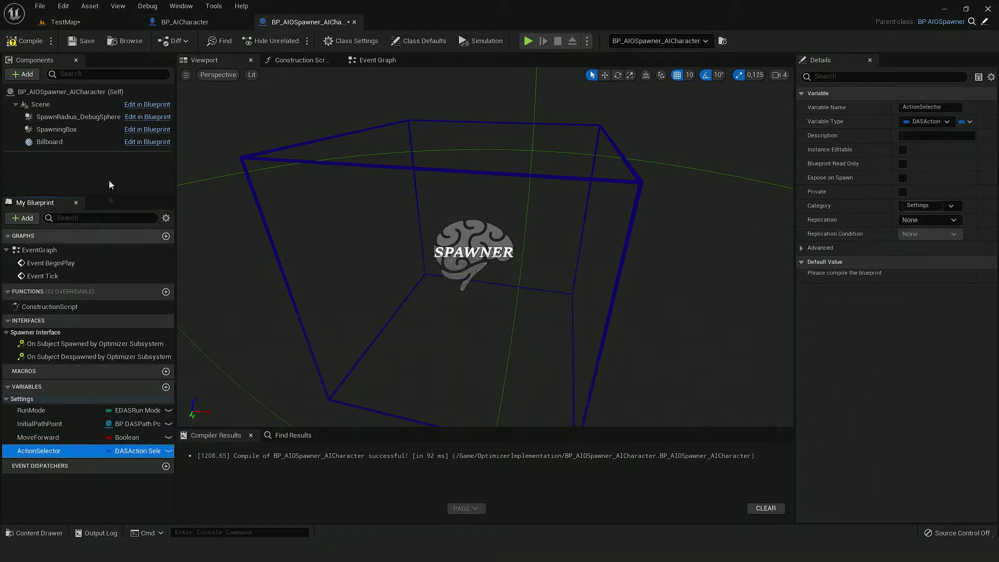
pyautogui.click(23, 41)
# - Delete the default BeginPlay and Tick event nodes from the spawner's Event Graph
pyautogui.click(378, 60)
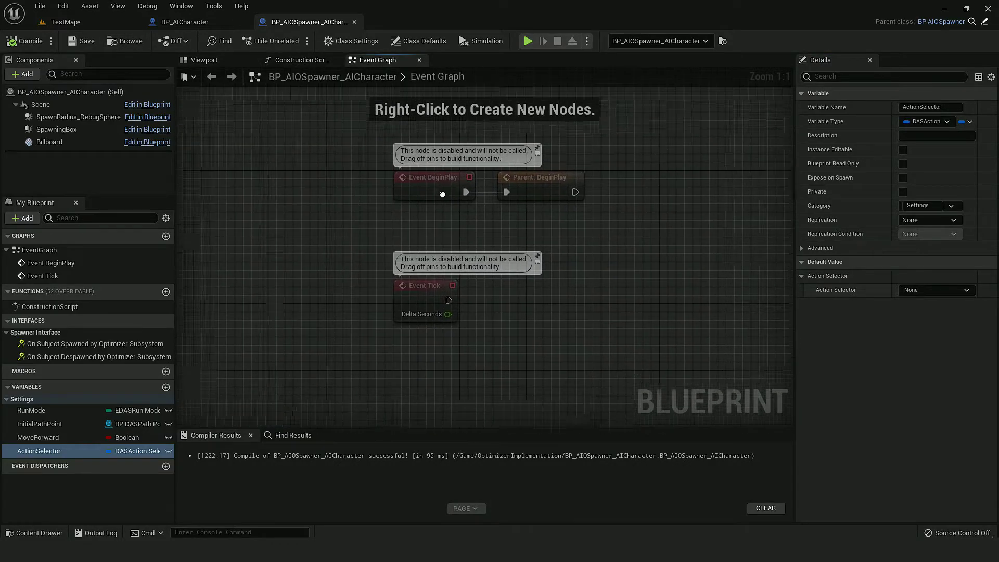
pyautogui.moveTo(556, 346); pyautogui.dragTo(321, 145)
pyautogui.press('Delete')
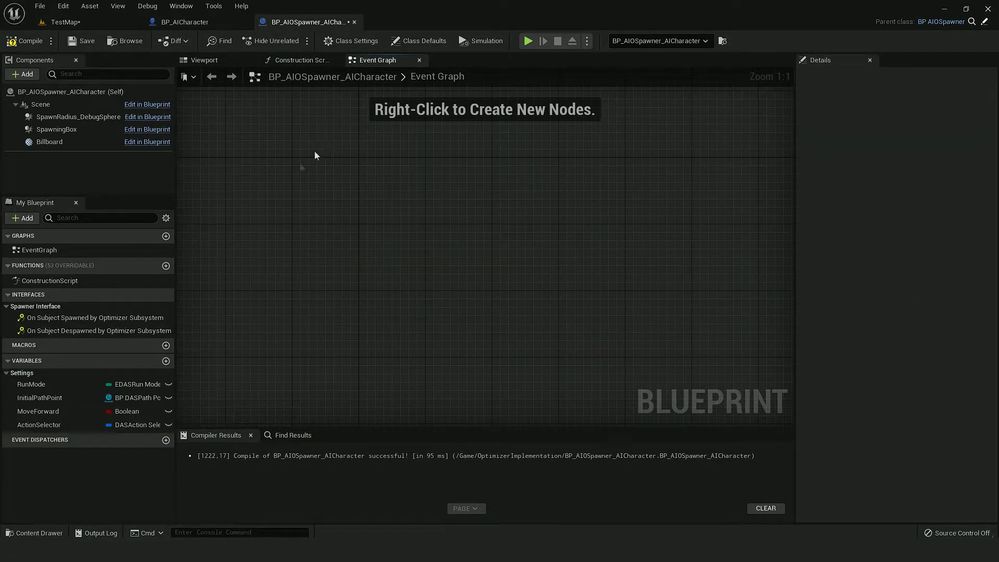
# - Override Post Spawn as an event in the spawner's graph and call Get DASComponent on its Spawned Actor
pyautogui.click(135, 266)
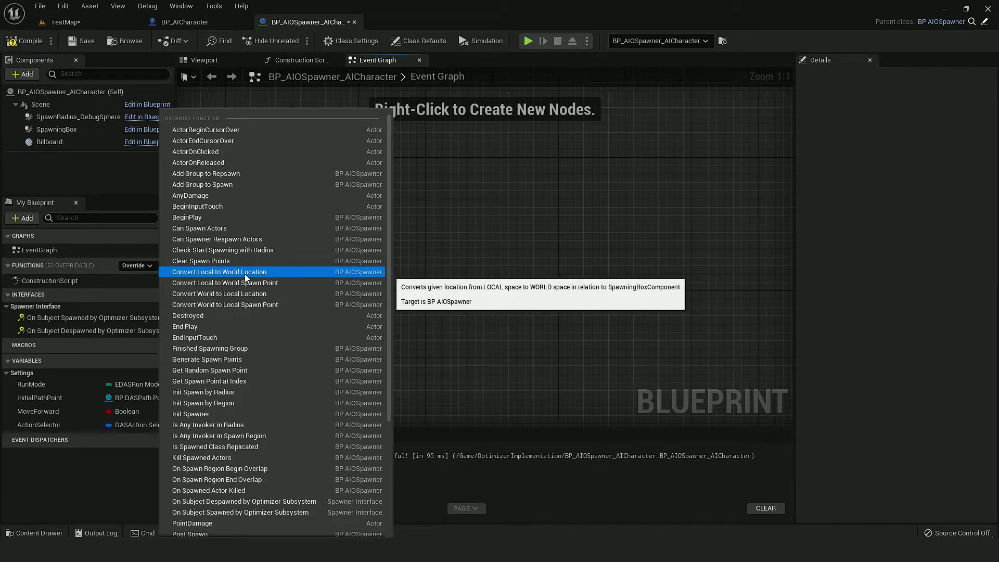
pyautogui.write('post spa')
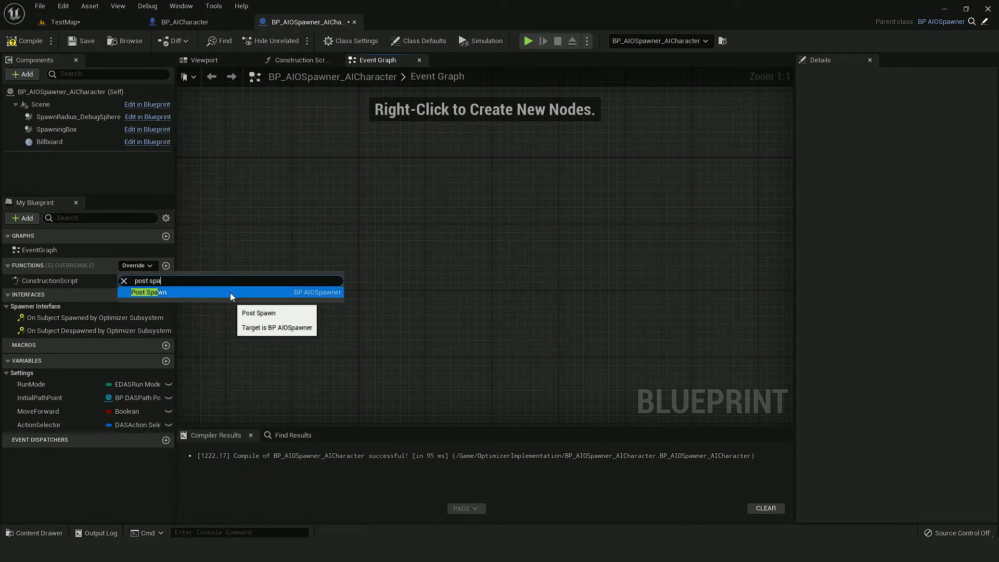
pyautogui.click(230, 292)
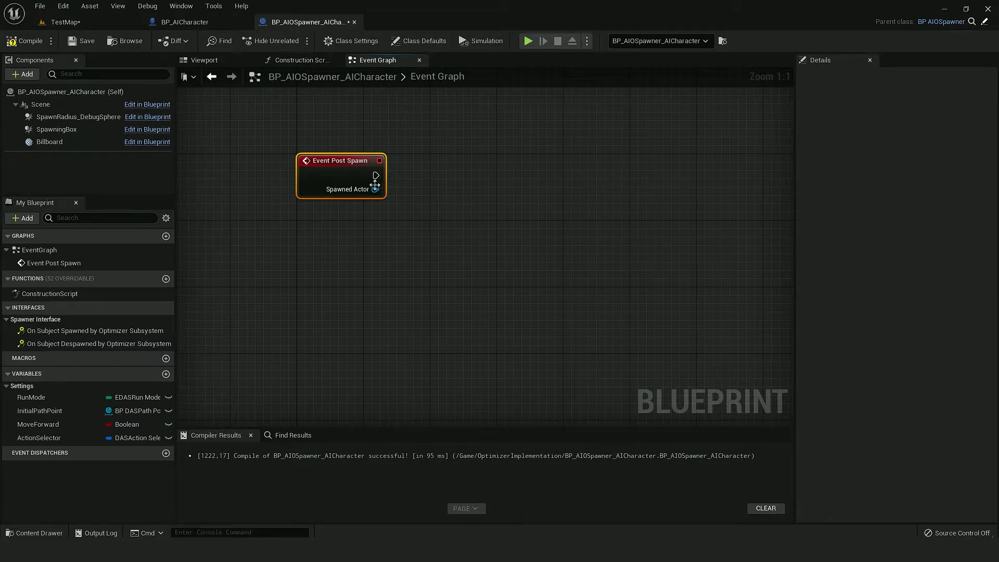
pyautogui.moveTo(375, 189); pyautogui.dragTo(414, 186)
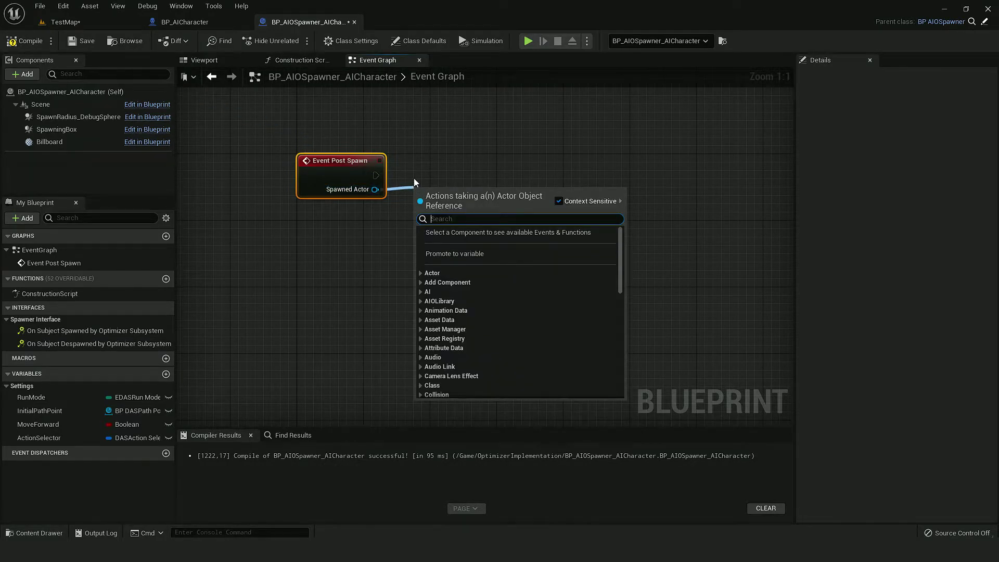
pyautogui.write('get dascomp')
pyautogui.press('Return')
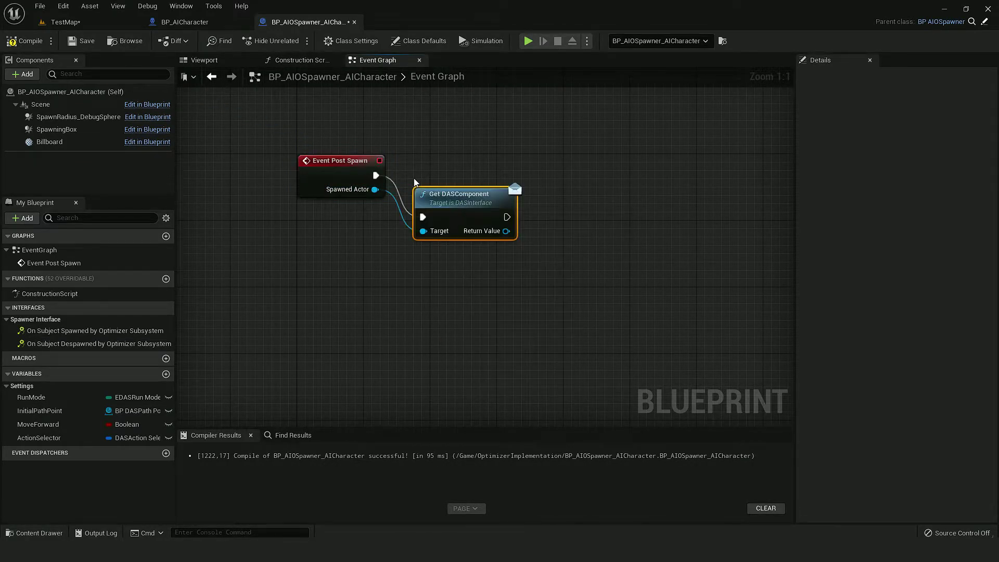
pyautogui.moveTo(462, 200); pyautogui.dragTo(446, 157)
# - Check the Get DASComponent return value with an Is Valid node executed right after it
pyautogui.moveTo(489, 189); pyautogui.dragTo(528, 191)
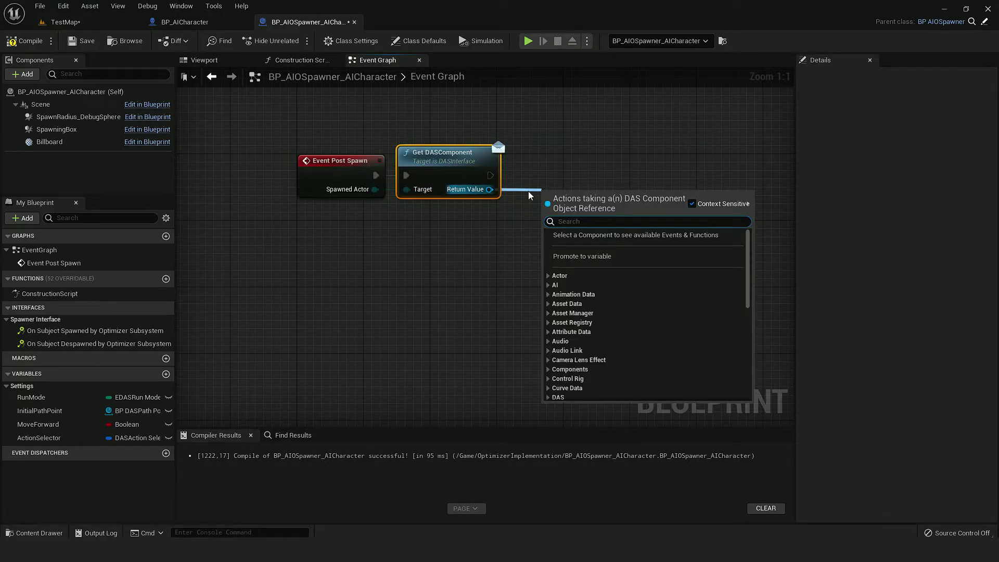
pyautogui.write('is valid')
pyautogui.press('Return')
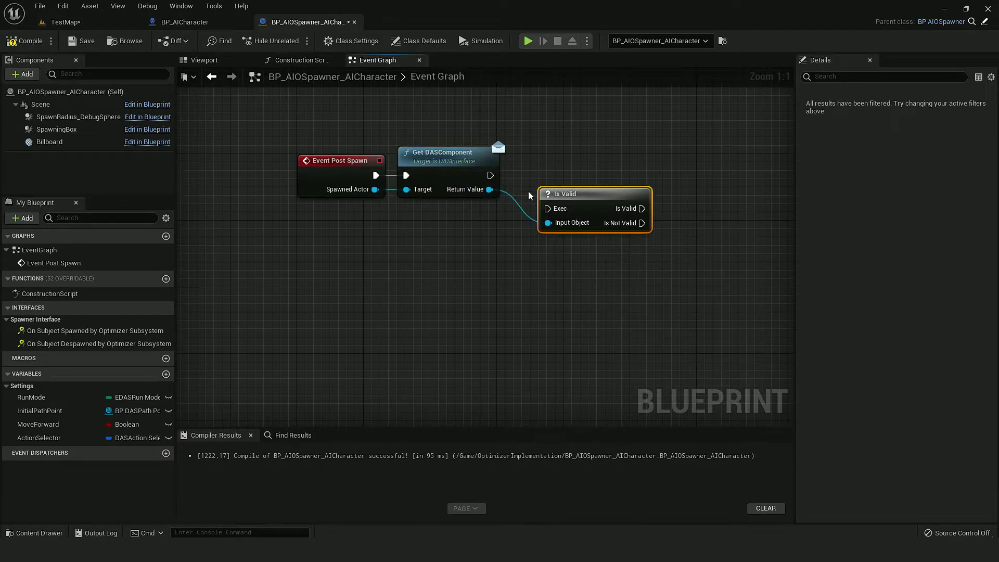
pyautogui.moveTo(505, 189); pyautogui.dragTo(490, 176)
pyautogui.moveTo(589, 201); pyautogui.dragTo(564, 176)
# - On the Is Valid branch, call Set Initial Path Point on the DAS component, passing the InitialPathPoint variable as New Path Point
pyautogui.moveTo(480, 185); pyautogui.dragTo(412, 182, button='right')
pyautogui.moveTo(421, 186); pyautogui.dragTo(599, 208)
pyautogui.write('set init path')
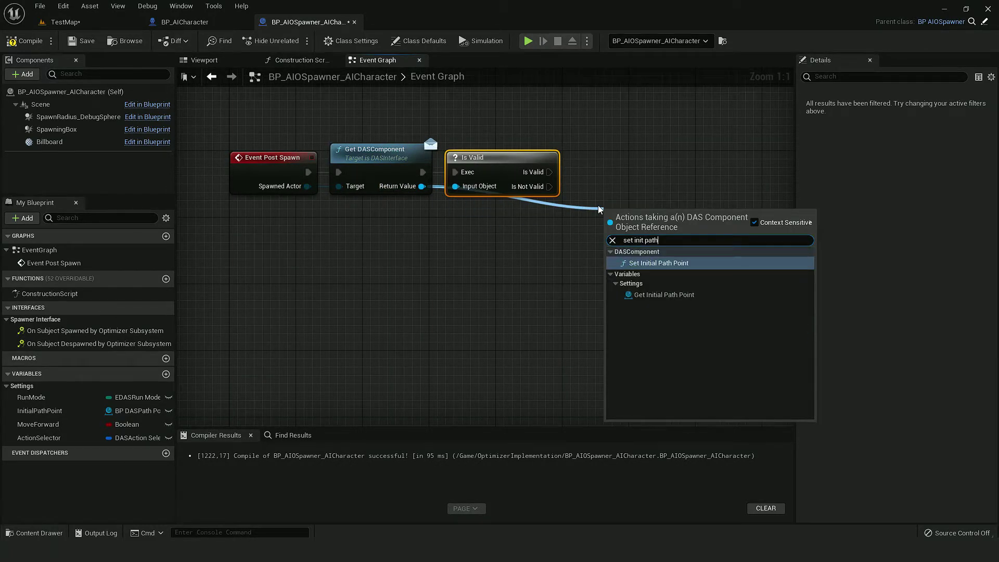
pyautogui.press('Return')
pyautogui.moveTo(630, 219); pyautogui.dragTo(550, 171)
pyautogui.keyDown('ctrl'); pyautogui.moveTo(28, 411); pyautogui.dragTo(587, 218); pyautogui.keyUp('ctrl')
pyautogui.moveTo(650, 226); pyautogui.dragTo(588, 200)
# - Call Set Action Selector on the DAS component, executed after Set Initial Path Point
pyautogui.moveTo(422, 186); pyautogui.dragTo(731, 194)
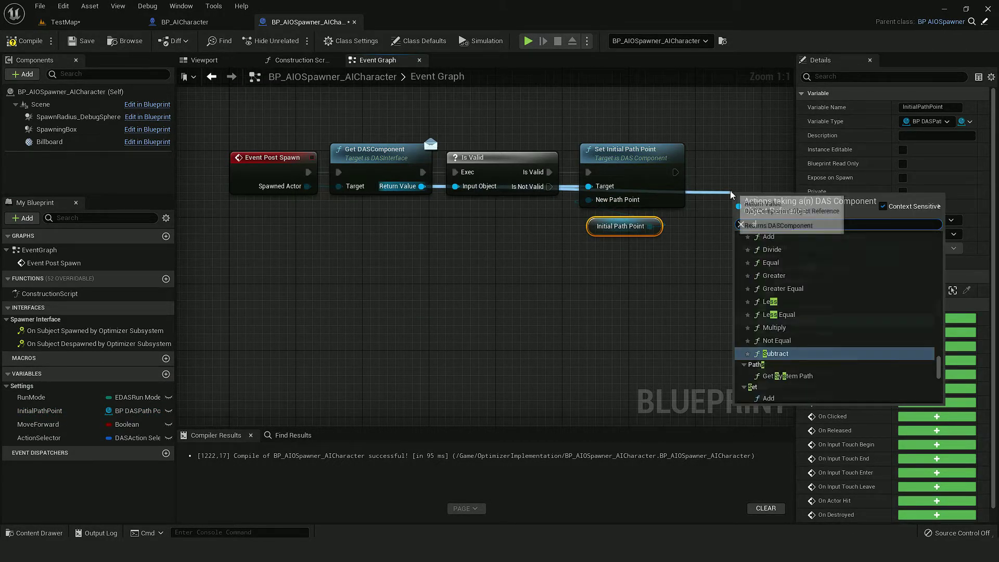
pyautogui.write('set action')
pyautogui.press('Return')
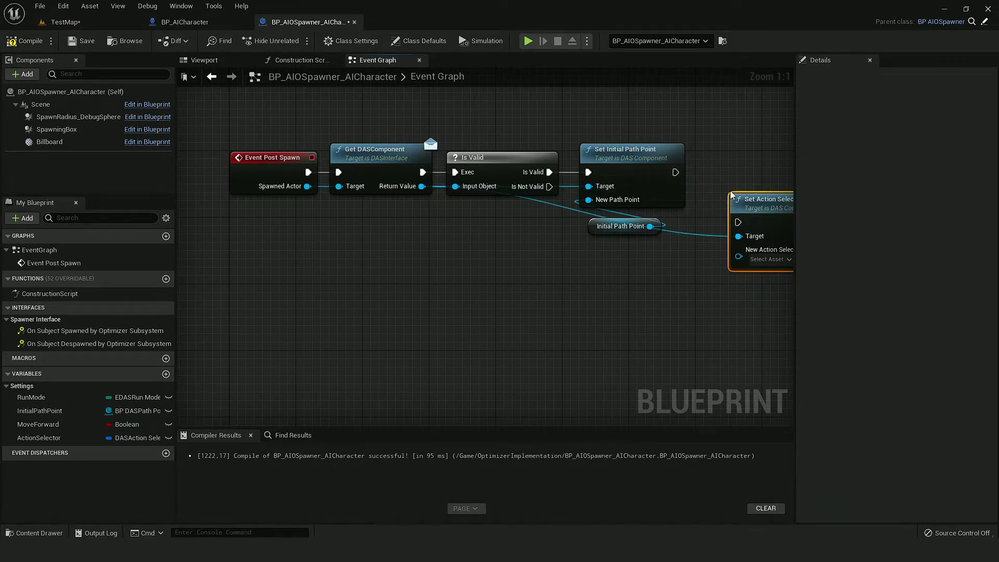
pyautogui.moveTo(732, 194); pyautogui.dragTo(597, 189, button='right')
pyautogui.moveTo(541, 168); pyautogui.dragTo(611, 159)
# - Call Set Is Moving Forward Along Path on the DAS component, executed after Set Action Selector
pyautogui.moveTo(287, 181); pyautogui.dragTo(744, 184)
pyautogui.write('set is mov')
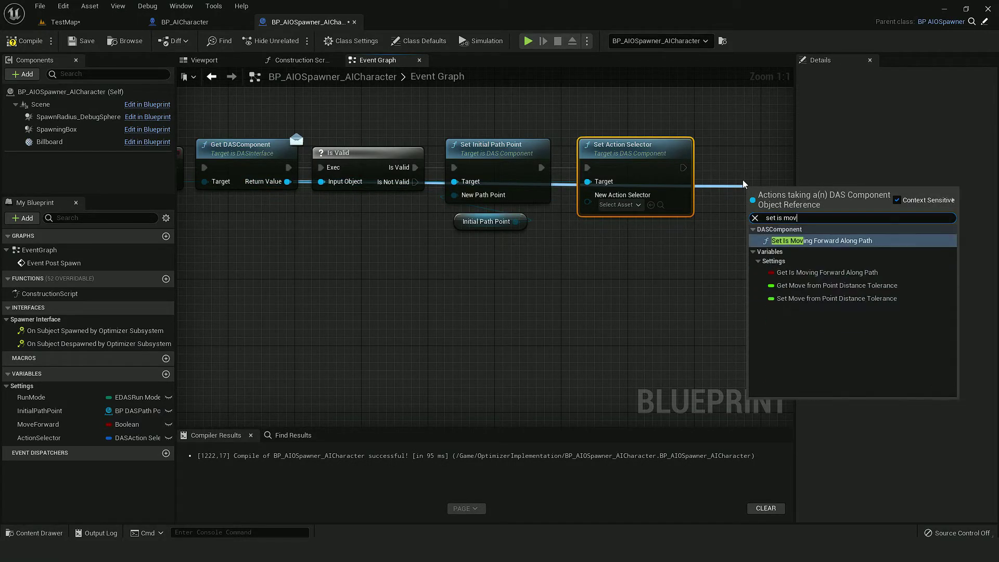
pyautogui.press('Return')
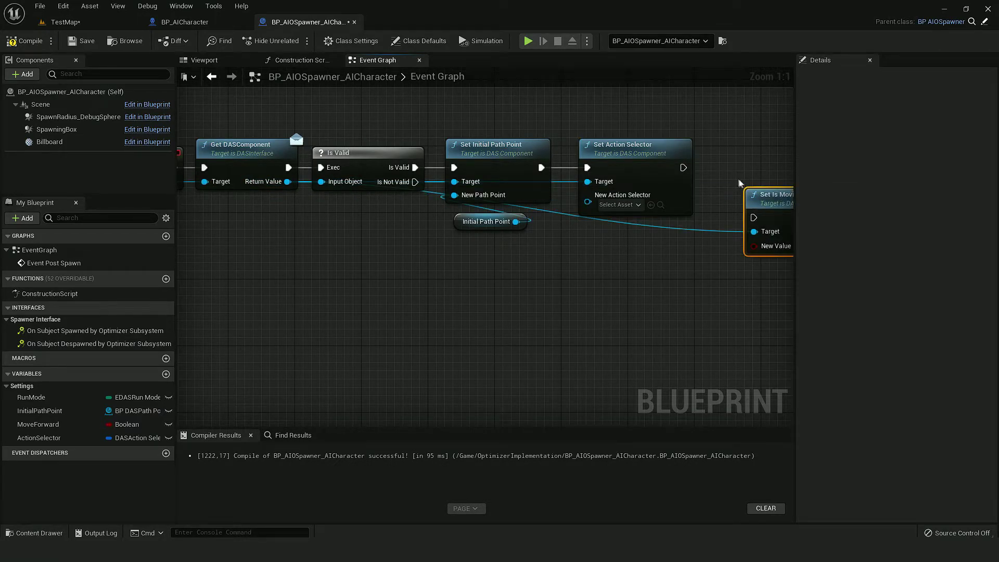
pyautogui.moveTo(771, 197); pyautogui.dragTo(736, 147)
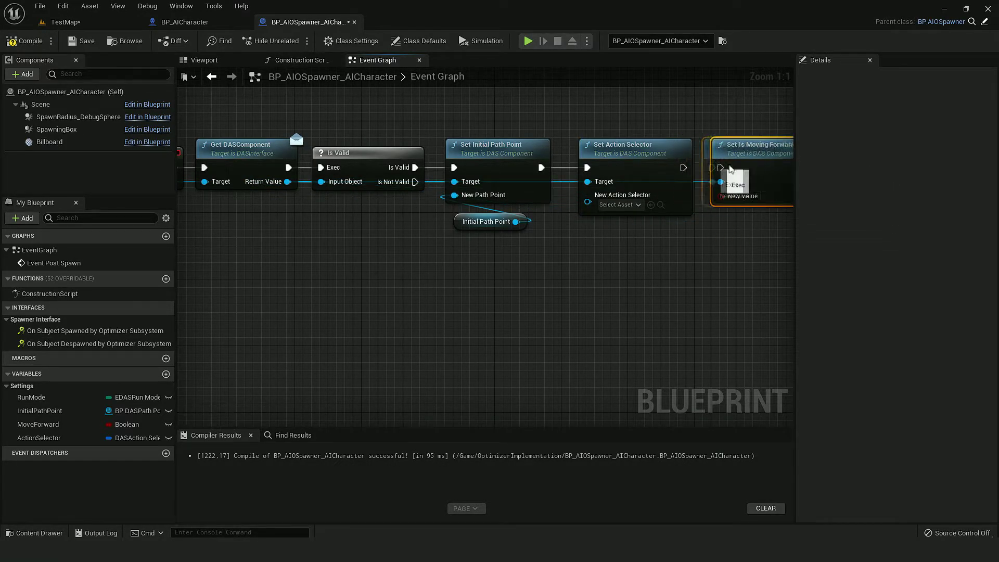
# - Call Set Run Mode on the DAS component as the last node of the execution chain
pyautogui.scroll(-3, 369, 178)
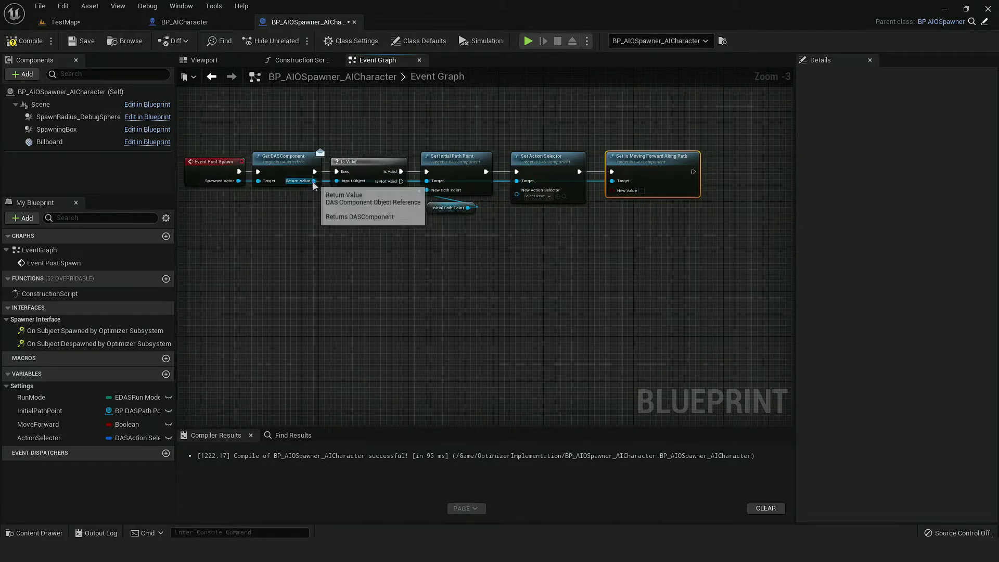
pyautogui.moveTo(314, 186); pyautogui.dragTo(722, 192)
pyautogui.write('set run mode')
pyautogui.press('Return')
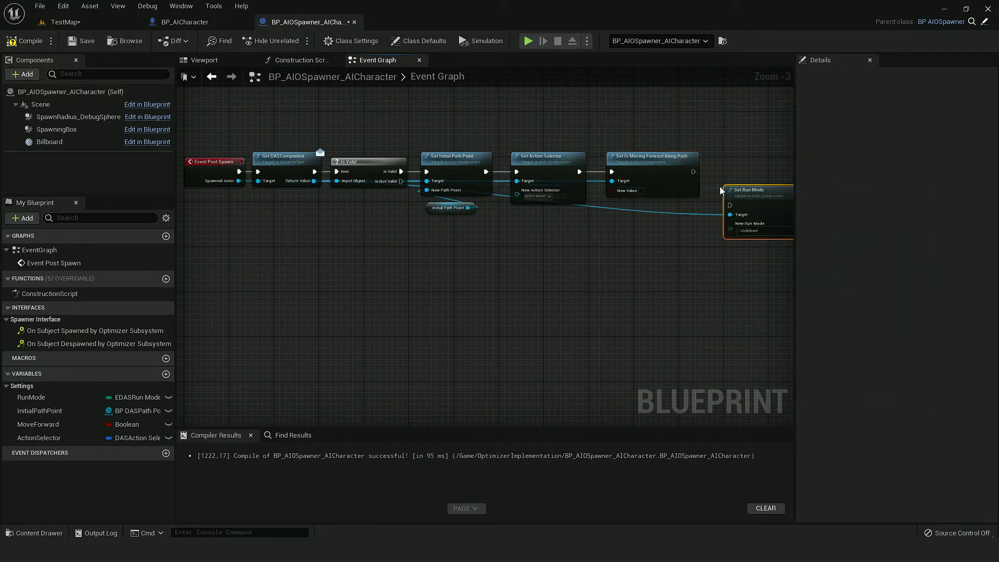
pyautogui.moveTo(729, 205); pyautogui.dragTo(694, 171)
pyautogui.moveTo(753, 191); pyautogui.dragTo(754, 185)
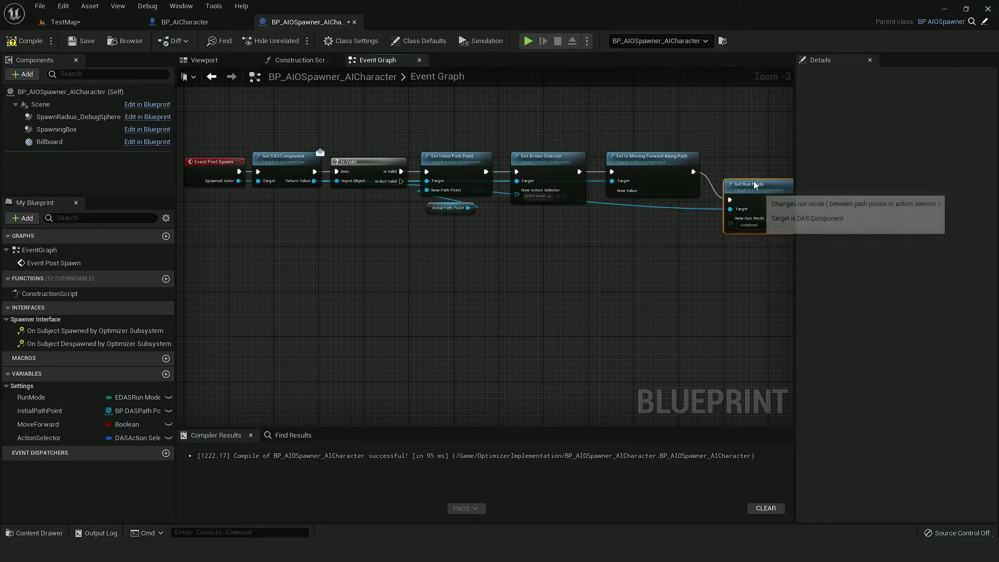
# - Feed the RunMode variable into New Run Mode and the MoveForward variable into New Value of Set Is Moving Forward Along Path
pyautogui.moveTo(31, 398); pyautogui.dragTo(671, 246)
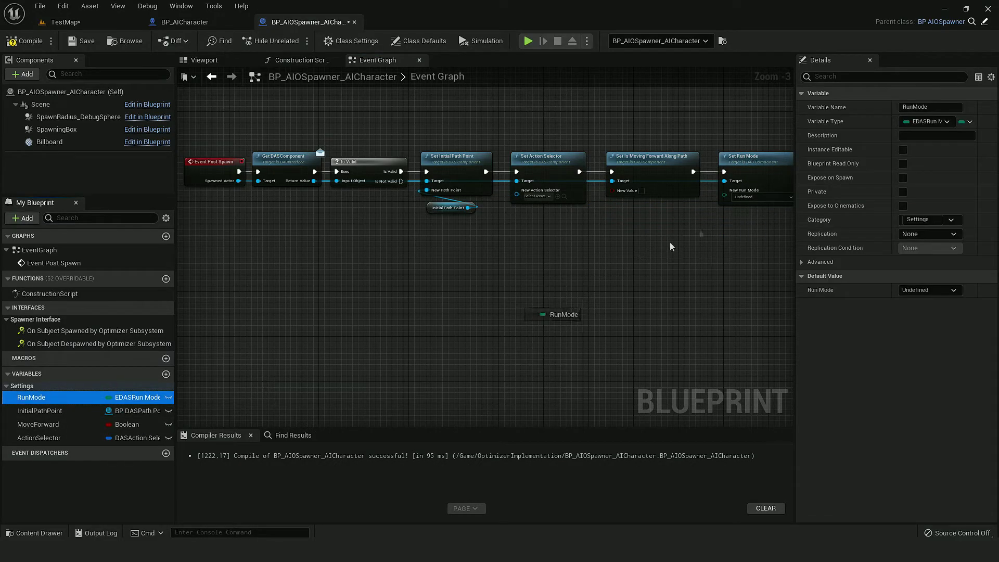
pyautogui.moveTo(719, 212); pyautogui.dragTo(724, 190)
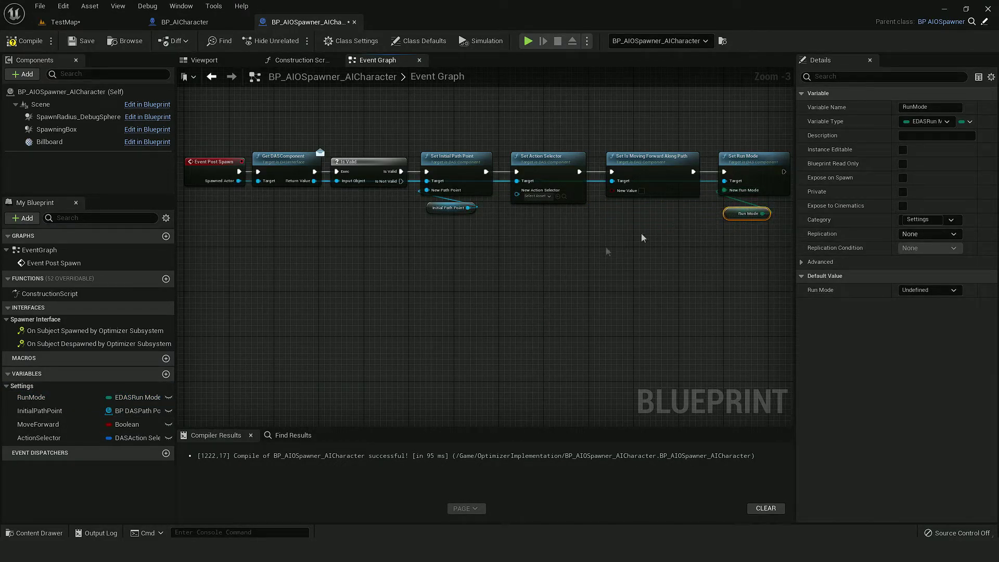
pyautogui.moveTo(79, 424); pyautogui.dragTo(612, 214)
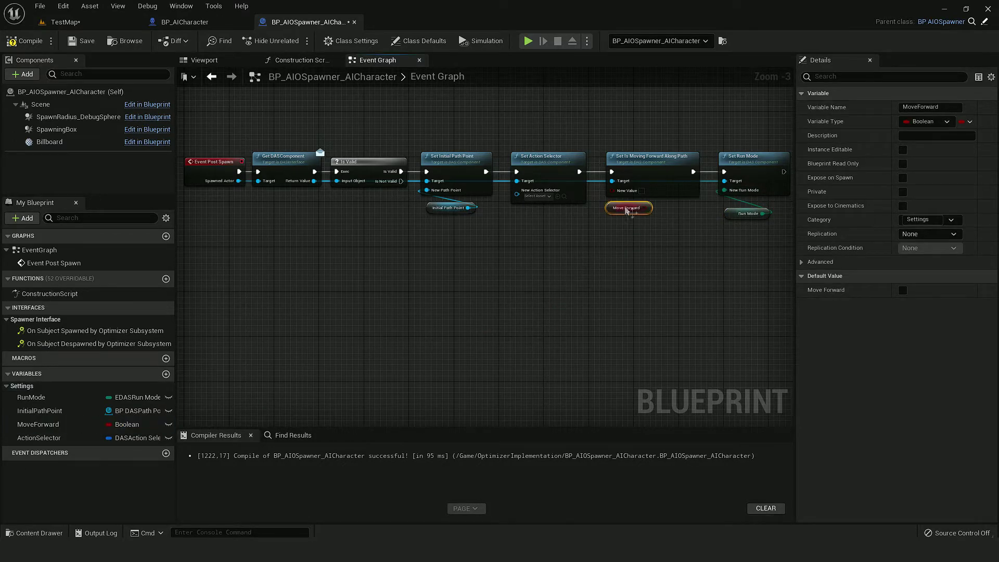
# - Add an ActionSelector getter, split its struct pin and connect it to New Action Selector on Set Action Selector
pyautogui.moveTo(59, 436); pyautogui.dragTo(423, 295)
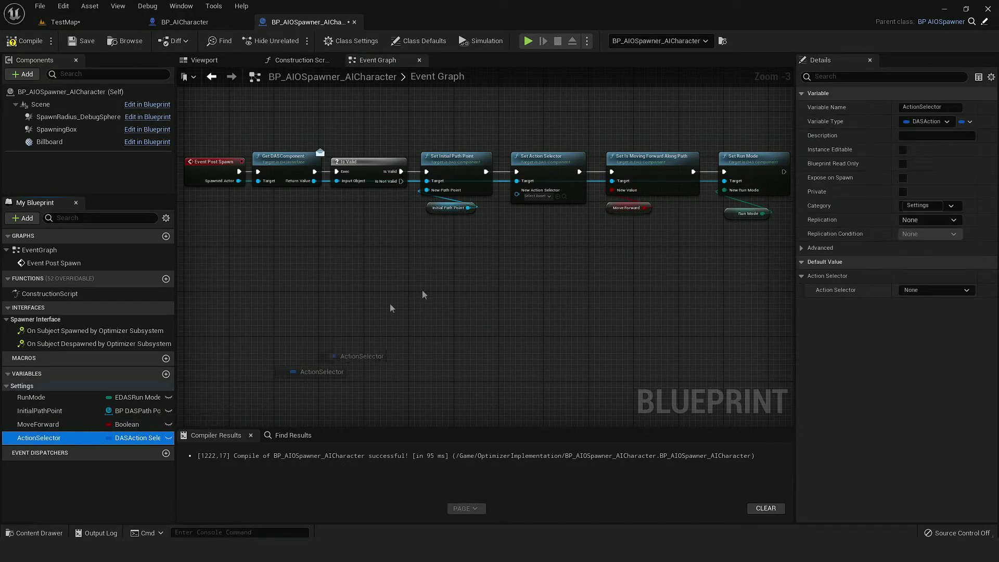
pyautogui.keyDown('ctrl'); pyautogui.moveTo(517, 222); pyautogui.dragTo(517, 223); pyautogui.keyUp('ctrl')
pyautogui.scroll(3, 540, 227)
pyautogui.rightClick(554, 224)
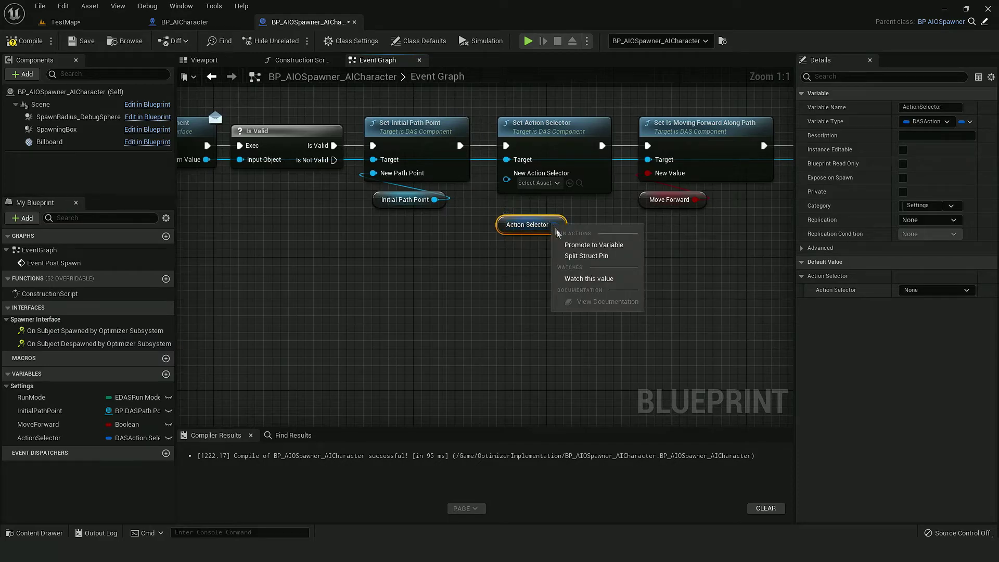
pyautogui.click(586, 256)
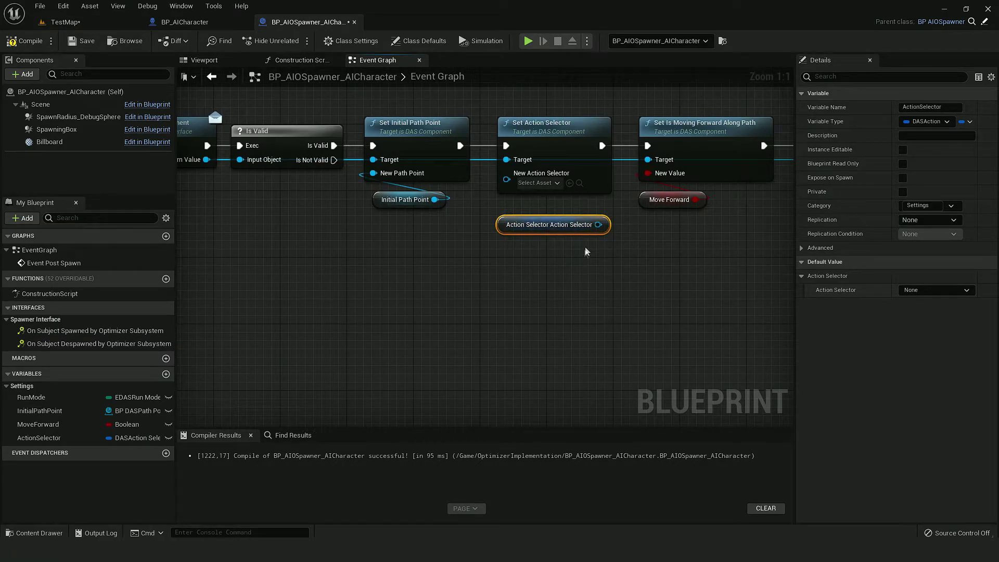
pyautogui.moveTo(580, 209); pyautogui.dragTo(506, 173)
pyautogui.click(530, 212)
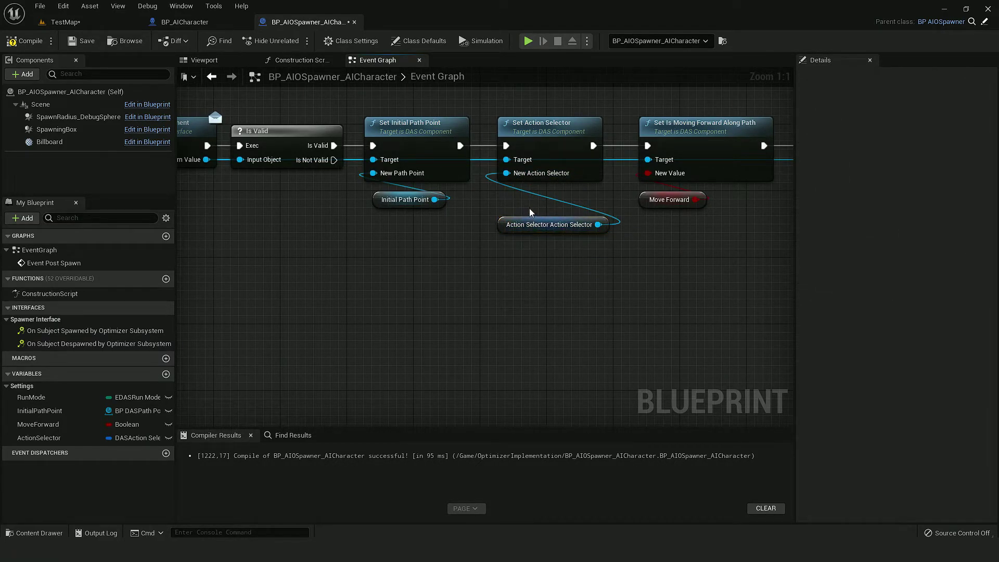
pyautogui.moveTo(533, 223); pyautogui.dragTo(529, 197)
pyautogui.click(539, 231)
# - Compile and save the spawner blueprint
pyautogui.scroll(-3, 540, 232)
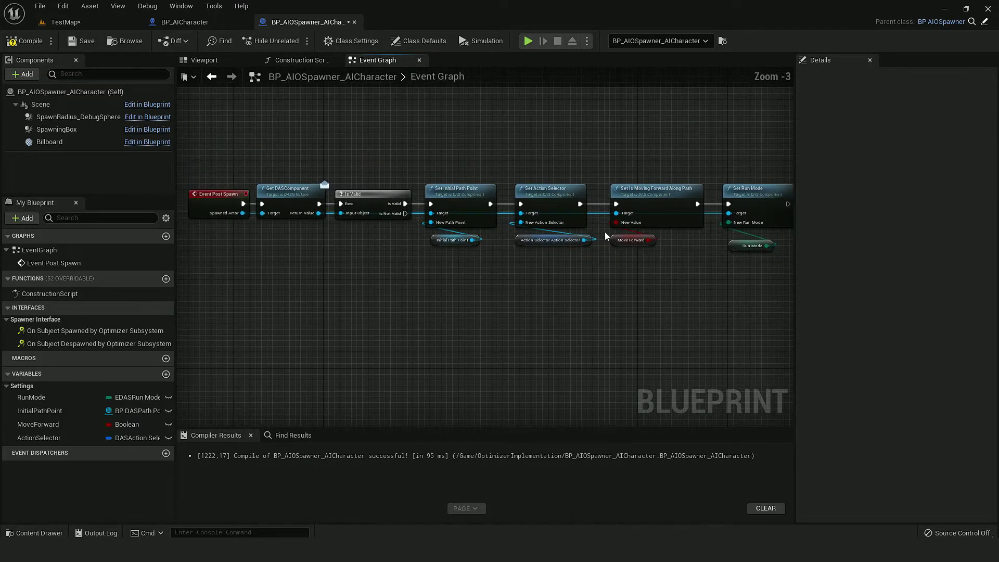
pyautogui.scroll(-1, 417, 171)
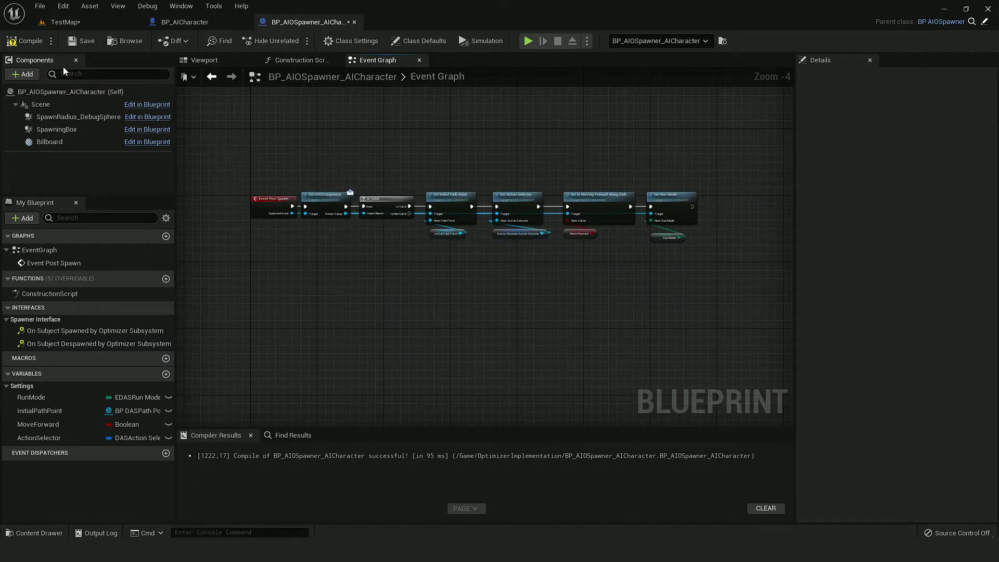
pyautogui.click(28, 44)
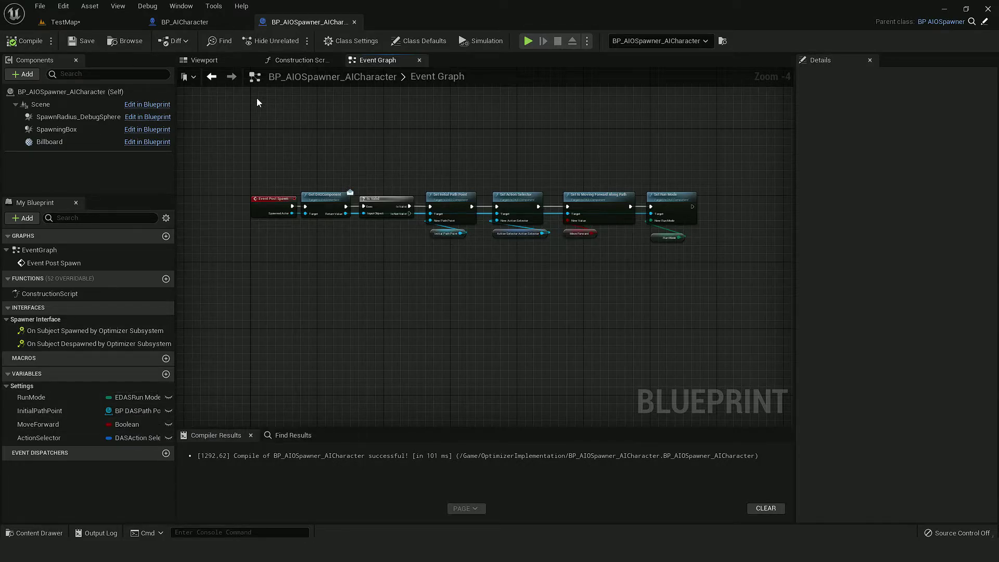
# - Delete both BP_AICharacter actors from the TestMap level
pyautogui.click(105, 26)
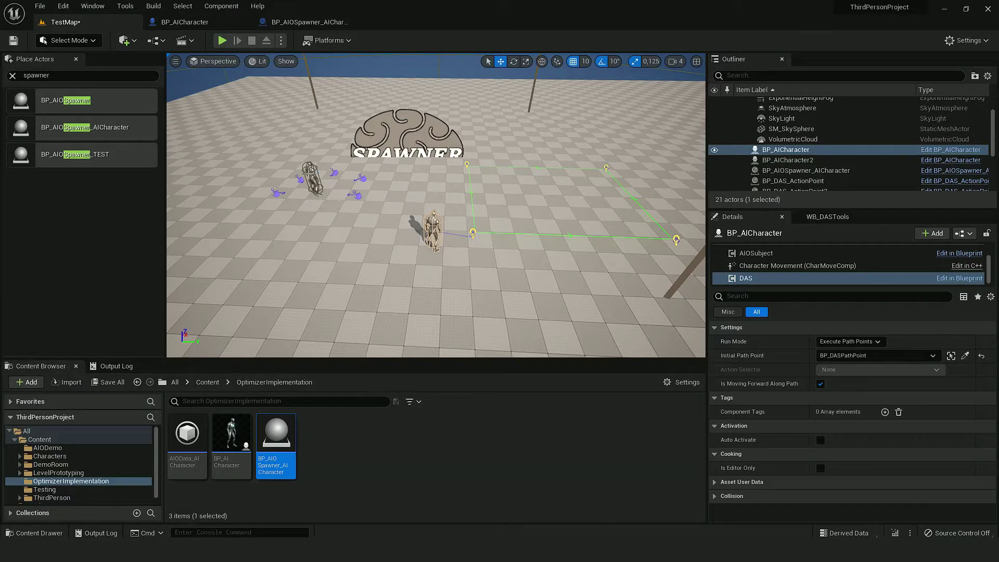
pyautogui.click(311, 174)
pyautogui.press('Delete')
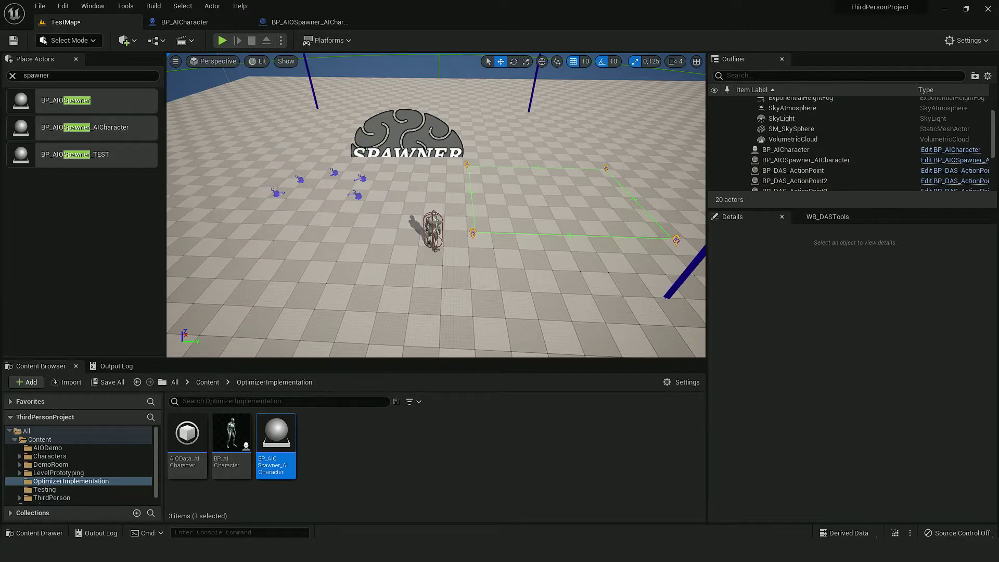
pyautogui.click(428, 218)
pyautogui.press('Delete')
# - Set the Spawned Actor Class of the level's BP_AIOSpawner_AICharacter to BP_AICharacter
pyautogui.click(395, 138)
pyautogui.moveTo(396, 138); pyautogui.dragTo(454, 169, button='right')
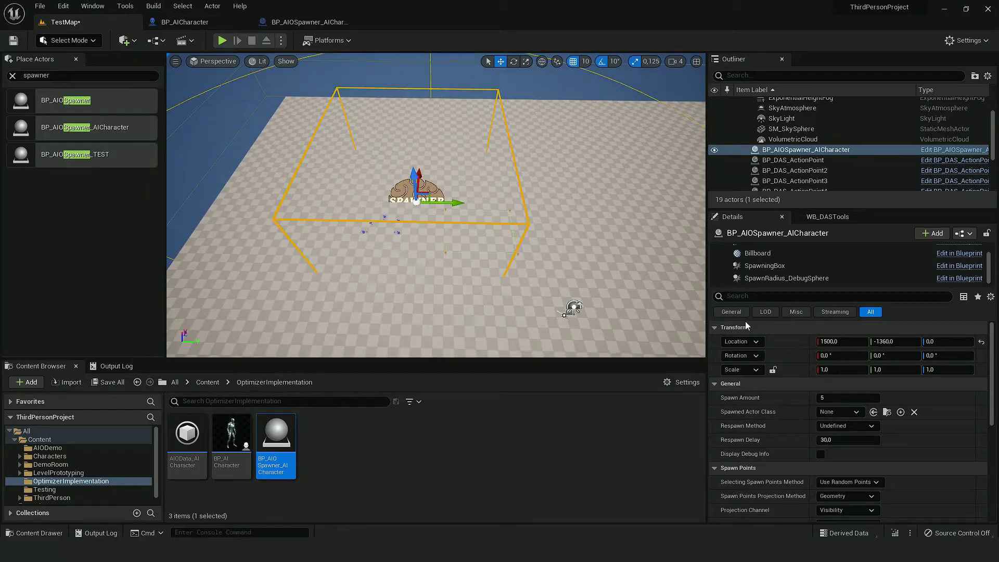
pyautogui.scroll(-2, 795, 401)
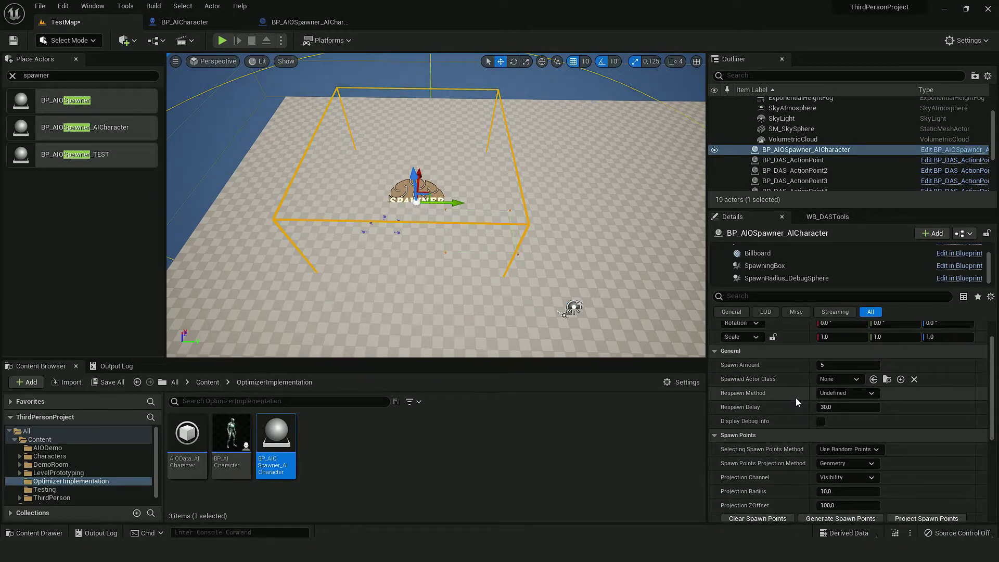
pyautogui.moveTo(471, 234); pyautogui.dragTo(432, 223, button='right')
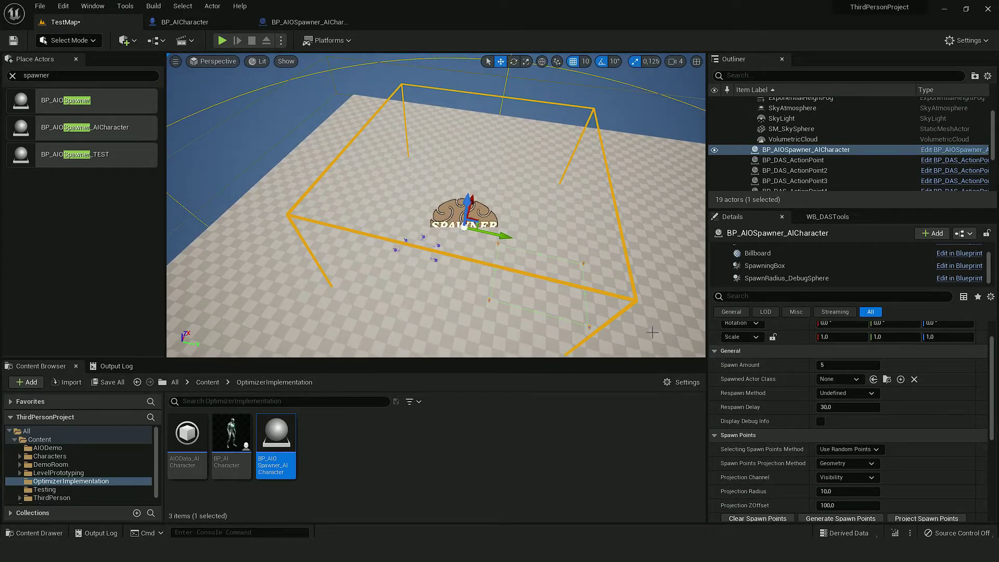
pyautogui.scroll(-2, 749, 385)
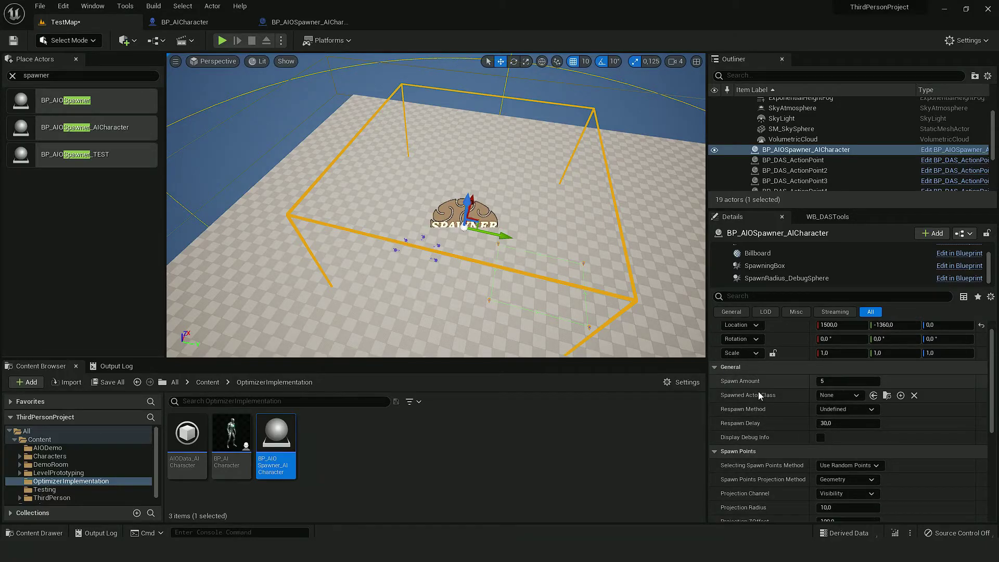
pyautogui.scroll(2, 832, 375)
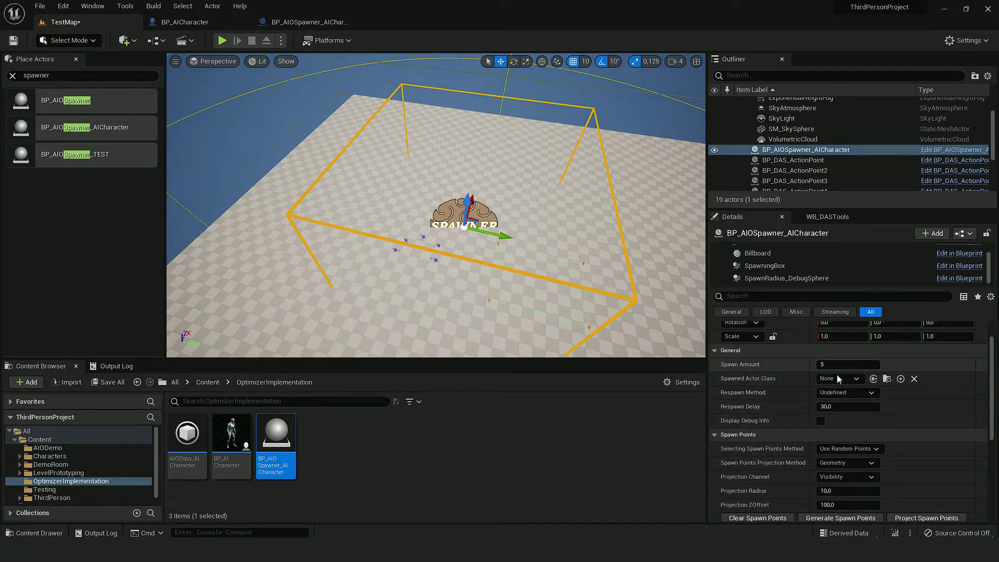
pyautogui.click(839, 379)
pyautogui.write('ai chara')
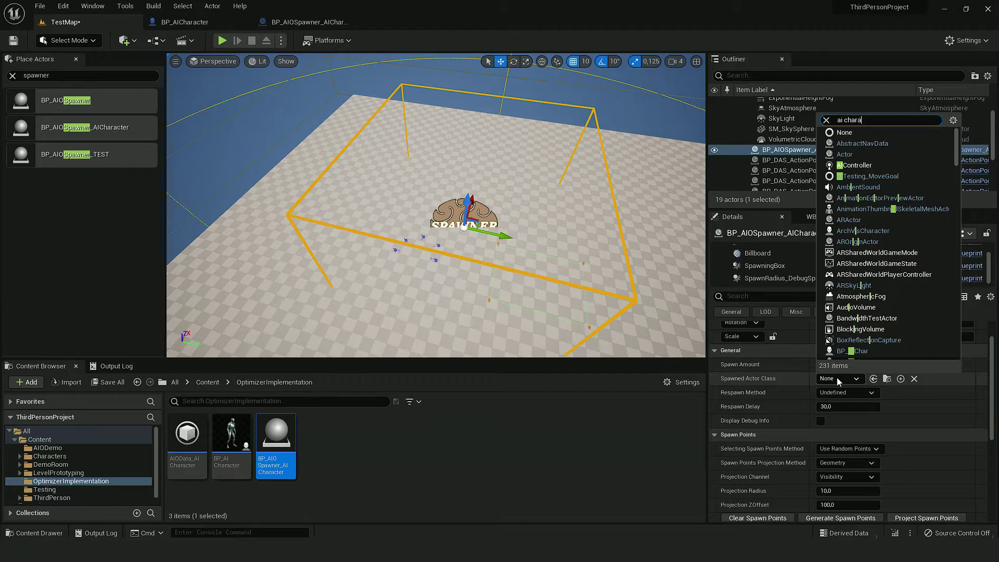
pyautogui.write('ct')
pyautogui.click(859, 415)
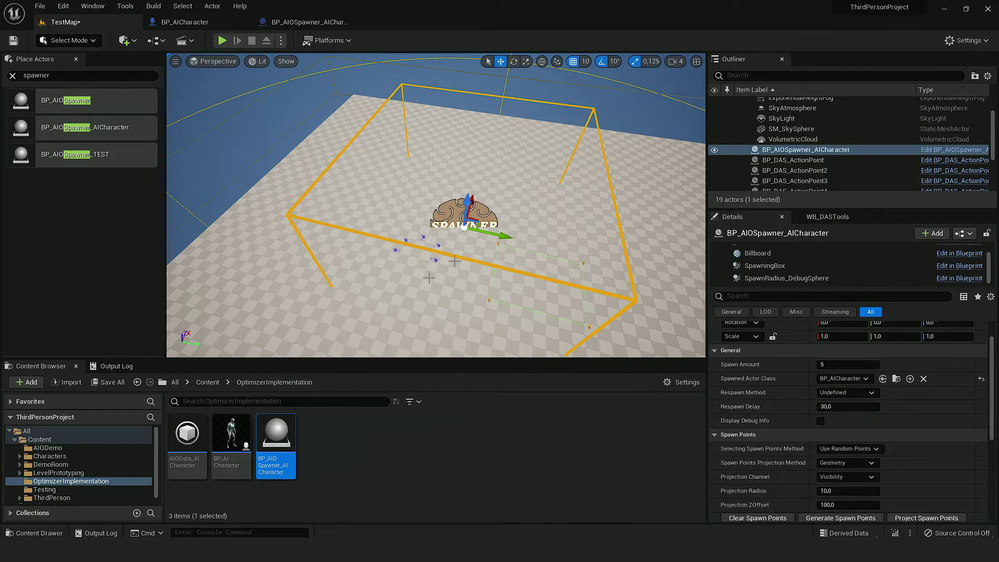
# - Set the spawner's Selecting Spawn Points Method to Use Specified Spawn Points and generate its spawn points
pyautogui.moveTo(454, 261); pyautogui.dragTo(485, 242, button='right')
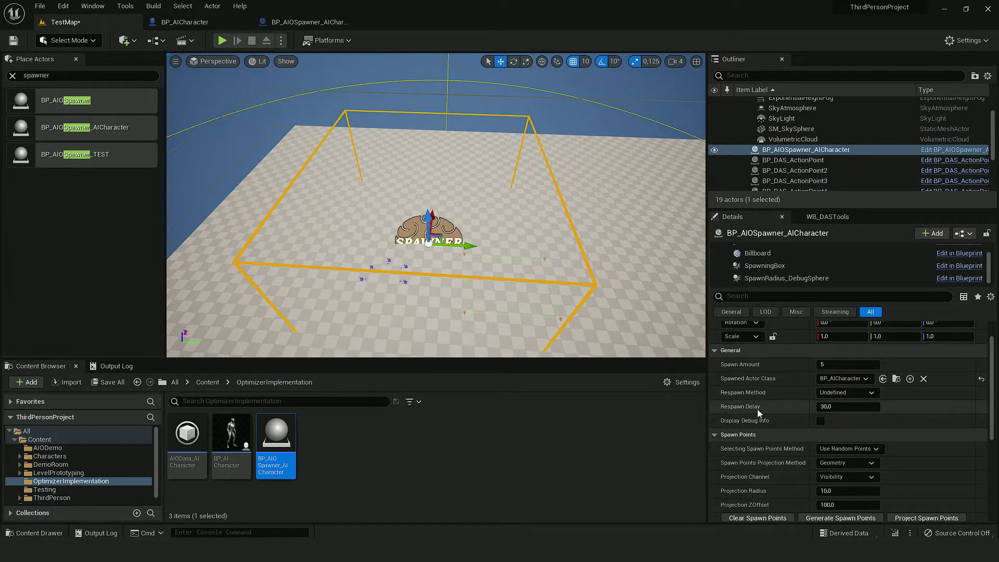
pyautogui.scroll(-3, 760, 416)
pyautogui.scroll(-3, 759, 416)
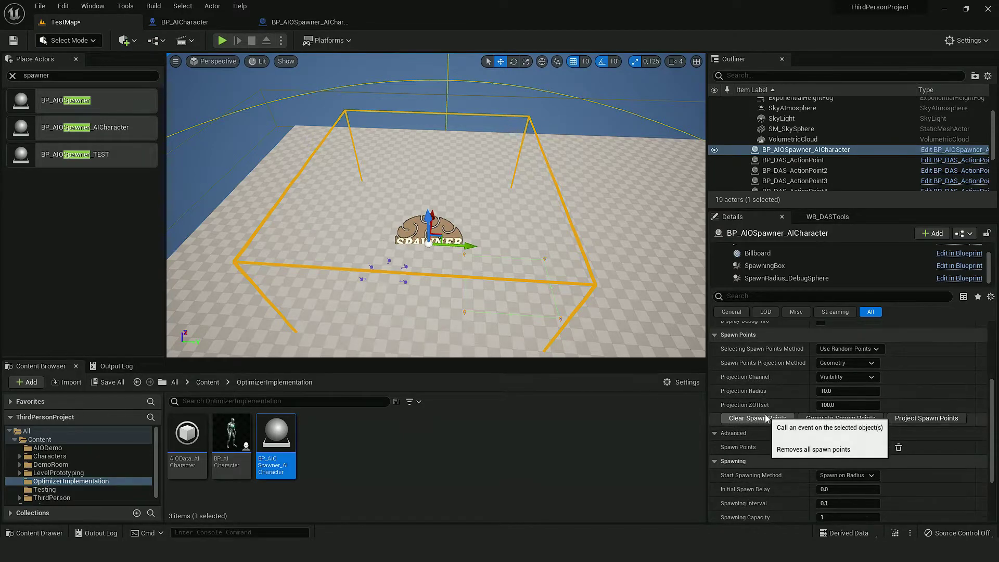
pyautogui.click(840, 349)
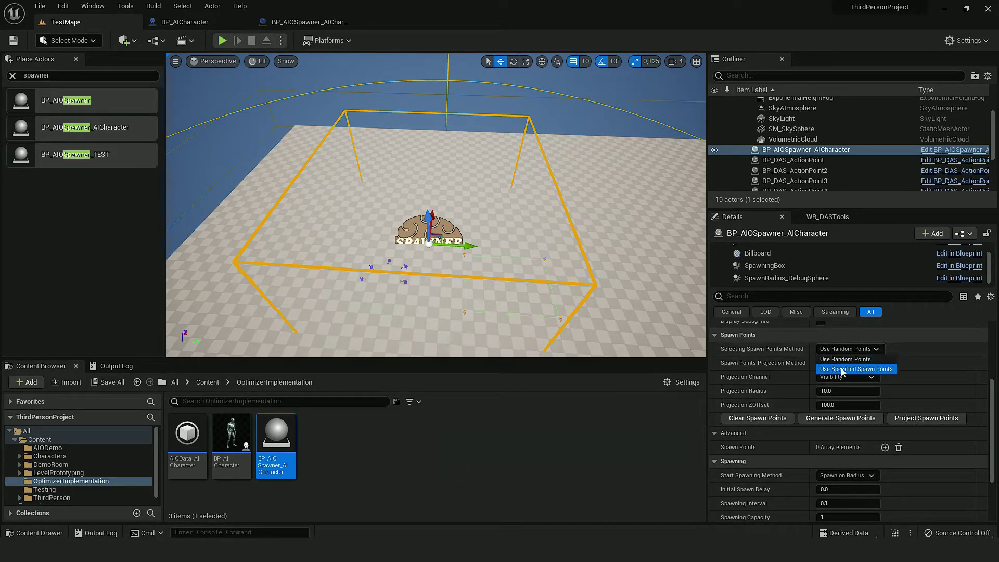
pyautogui.click(849, 370)
pyautogui.click(841, 418)
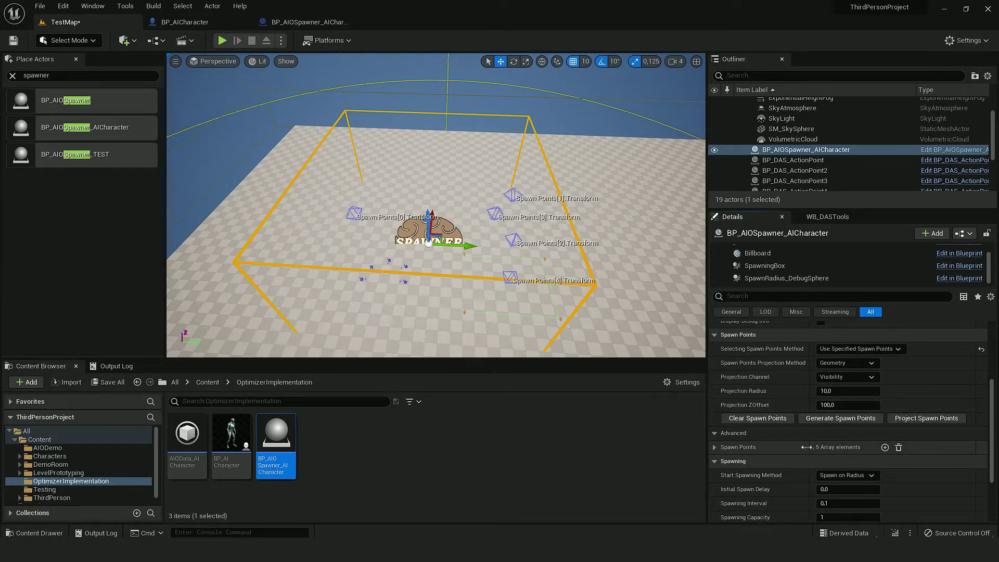
# - Set the spawner's Spawning Interval to 1.0
pyautogui.scroll(-1, 746, 450)
pyautogui.scroll(-1, 736, 430)
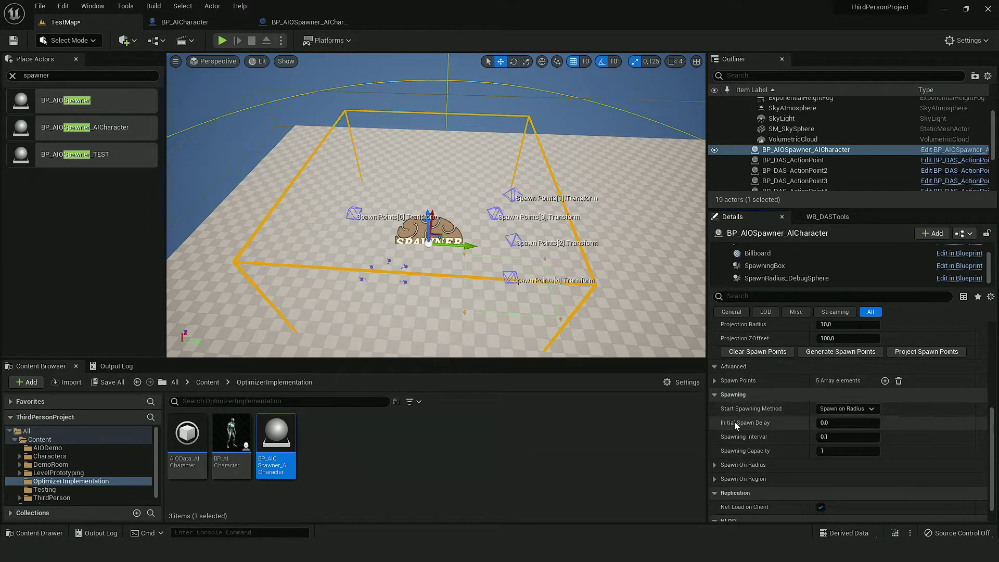
pyautogui.scroll(-1, 740, 423)
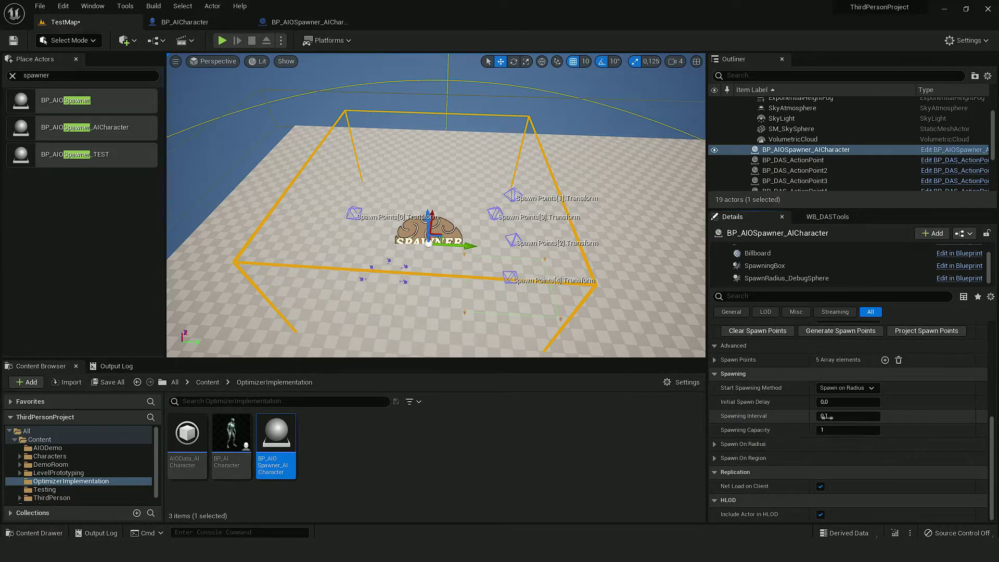
pyautogui.write('1')
pyautogui.press('Return')
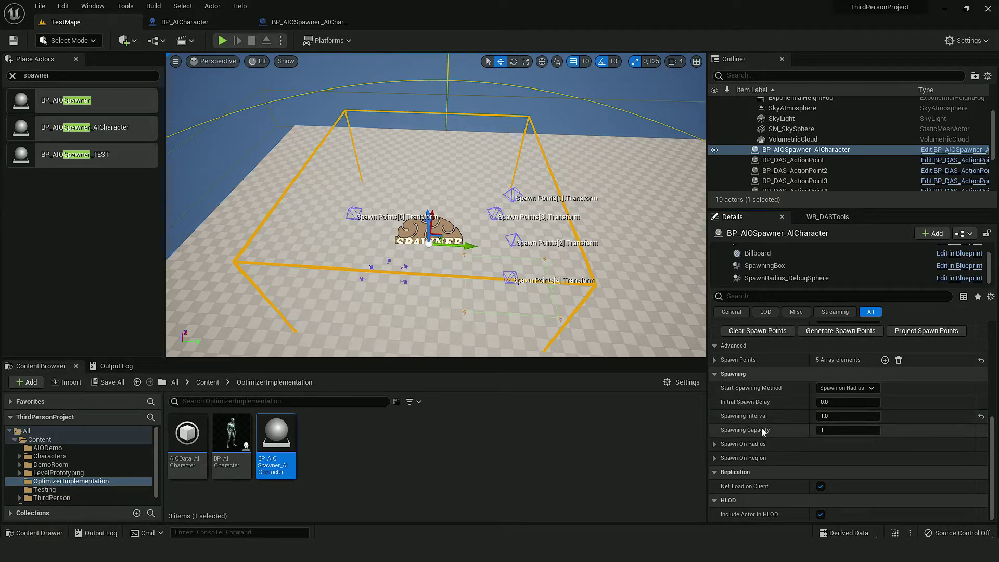
# - Make RunMode, InitialPathPoint, MoveForward and ActionSelector instance editable in BP_AIOSpawner_AICharacter and compile the blueprint
pyautogui.scroll(3, 763, 433)
pyautogui.scroll(3, 763, 433)
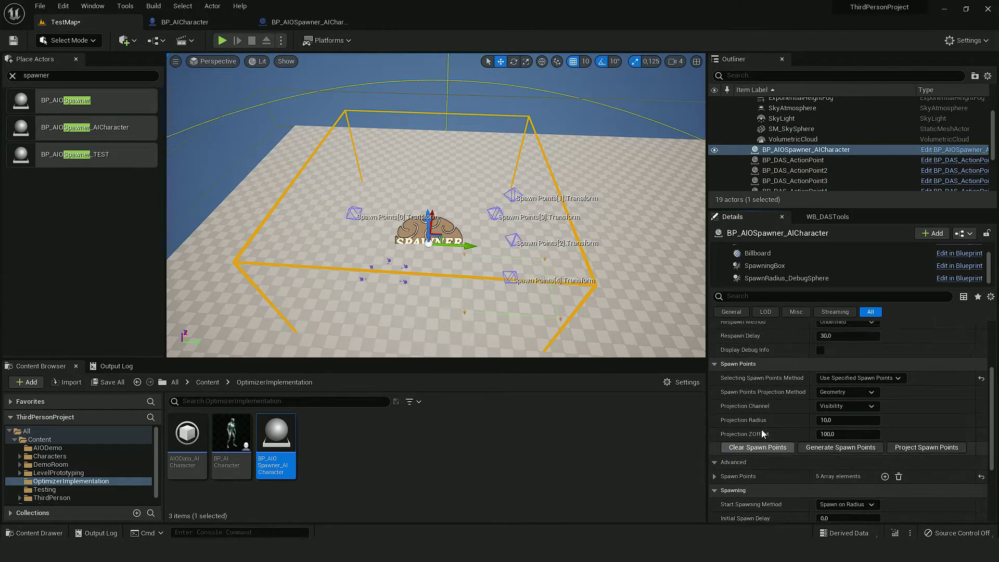
pyautogui.click(288, 25)
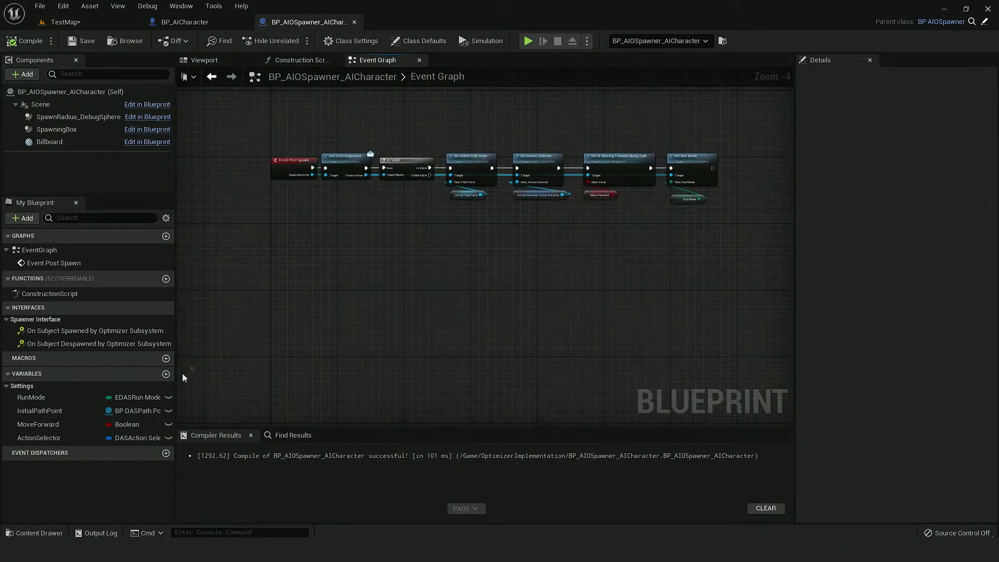
pyautogui.click(168, 436)
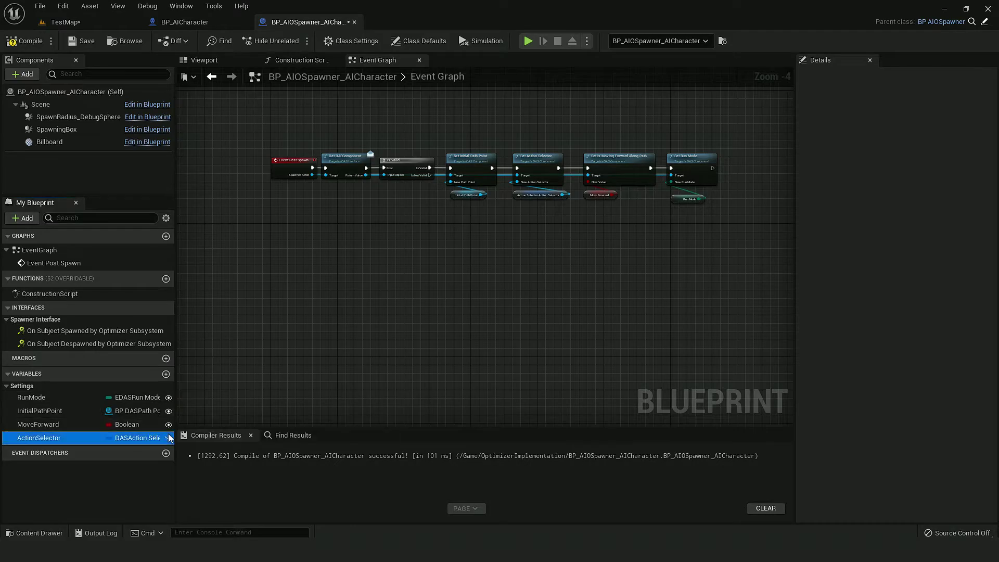
pyautogui.click(169, 438)
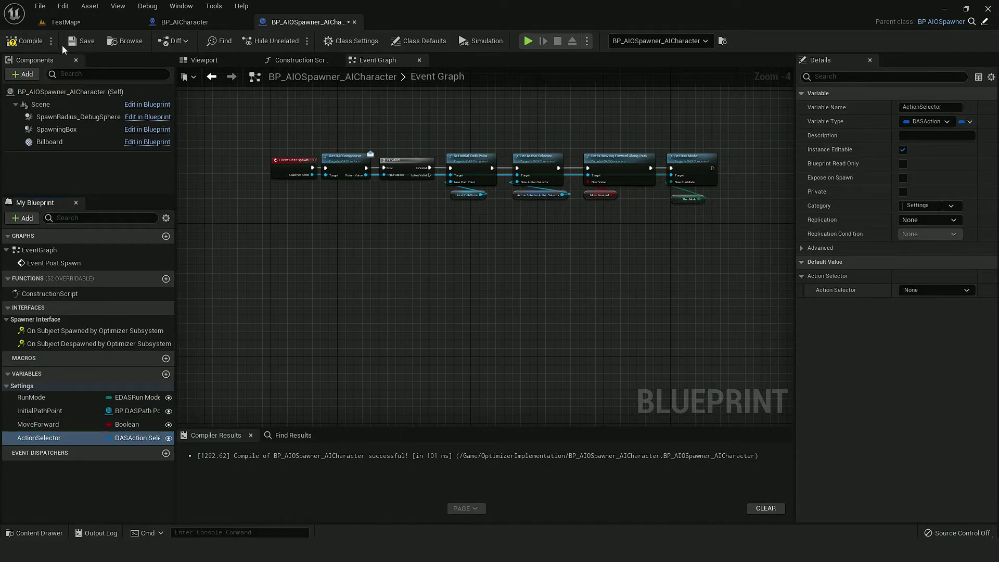
# - On the level's spawner, pick BP_DASPathPoint4 as Initial Path Point, set Run Mode to Execute Path Points and enable Move Forward
pyautogui.click(87, 23)
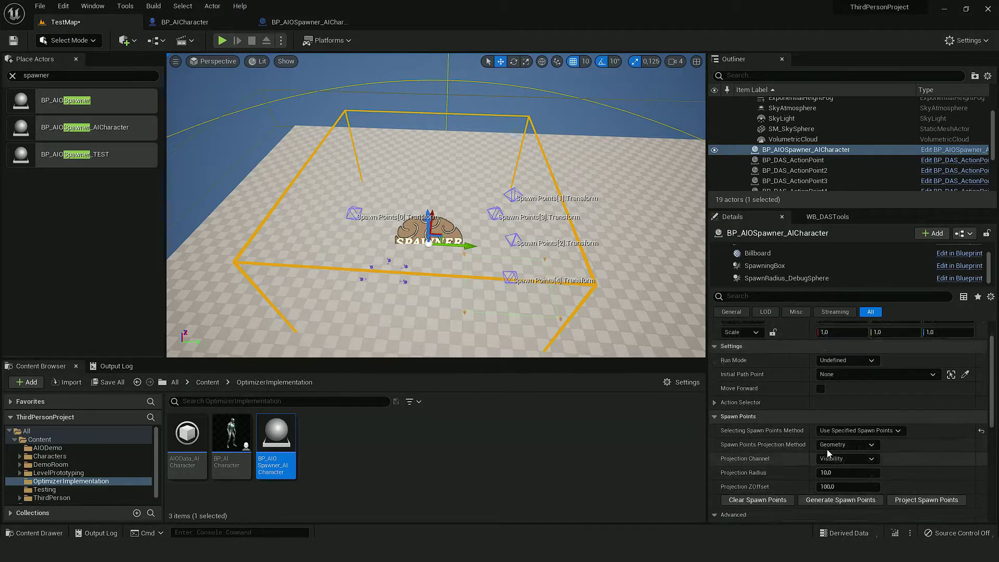
pyautogui.scroll(3, 829, 454)
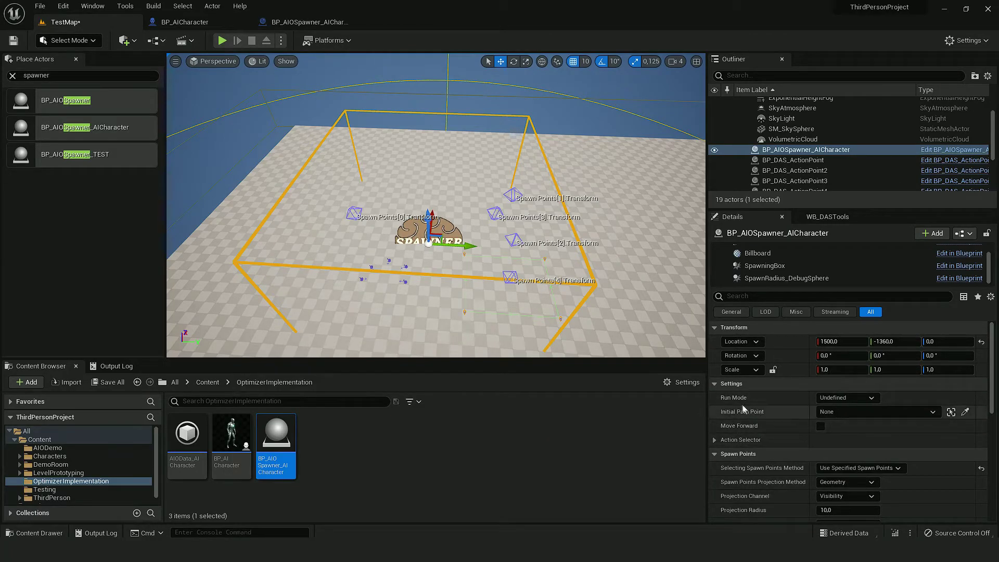
pyautogui.press('w')
pyautogui.moveTo(436, 205); pyautogui.dragTo(442, 239, button='right')
pyautogui.press('w')
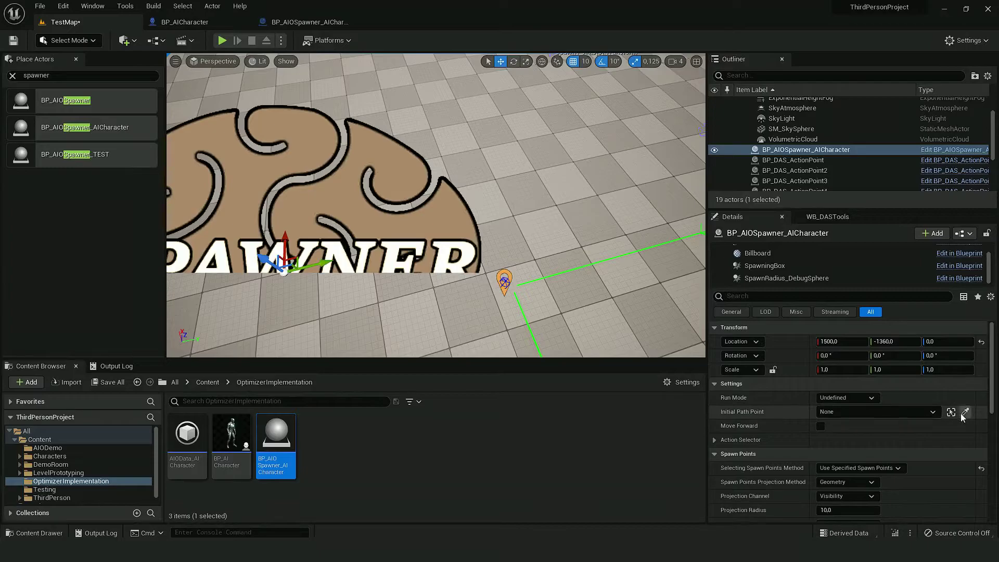
pyautogui.click(965, 412)
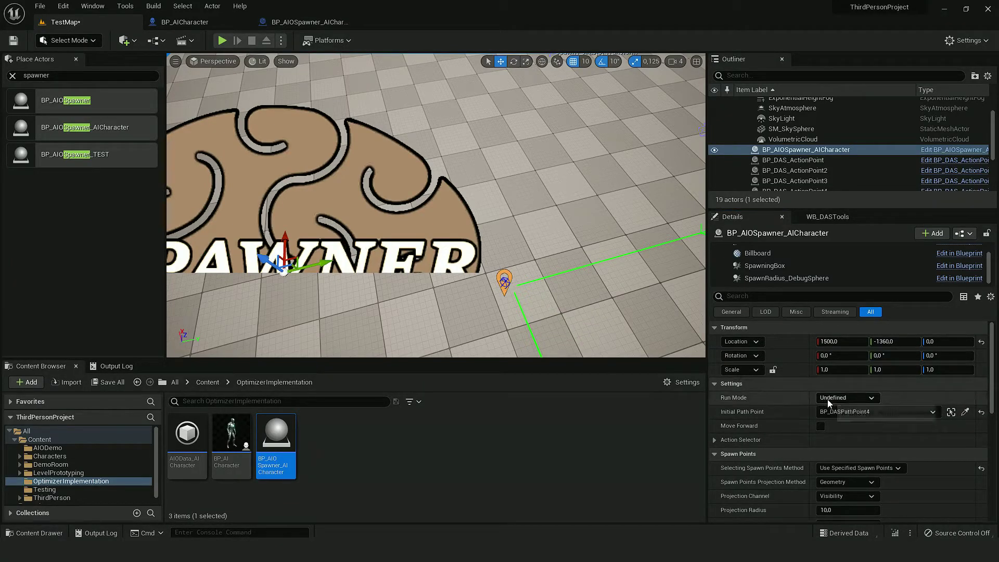
pyautogui.click(827, 398)
pyautogui.click(838, 416)
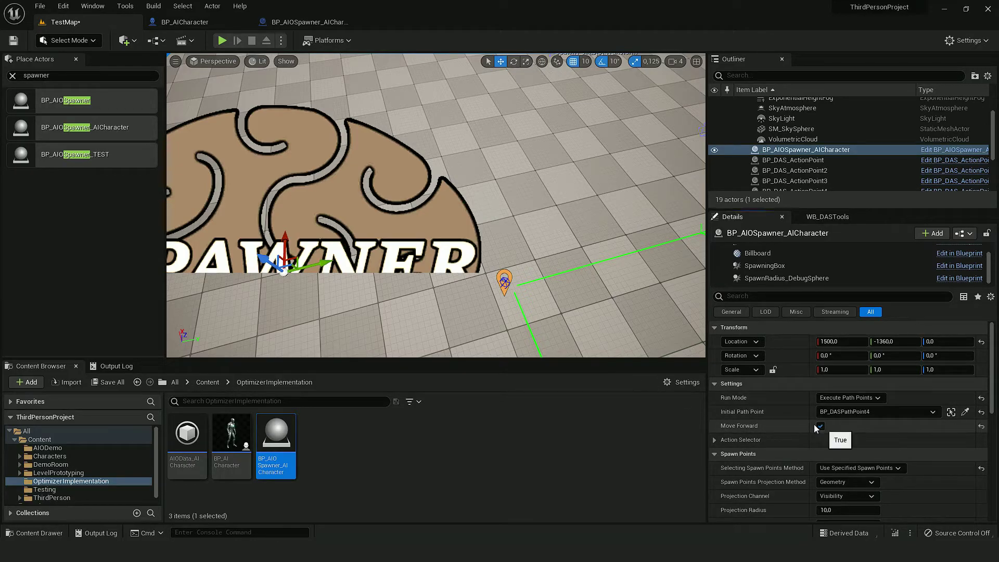
# - Play the level from the floor near the spawner, watch how the spawned characters move along the path points, and stop playing
pyautogui.press('f')
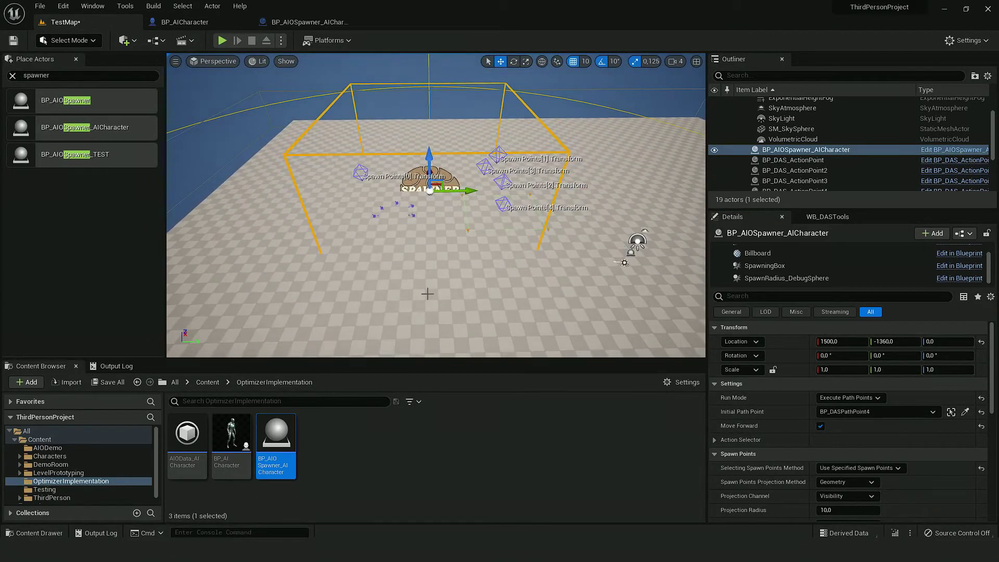
pyautogui.rightClick(428, 294)
pyautogui.press('Escape')
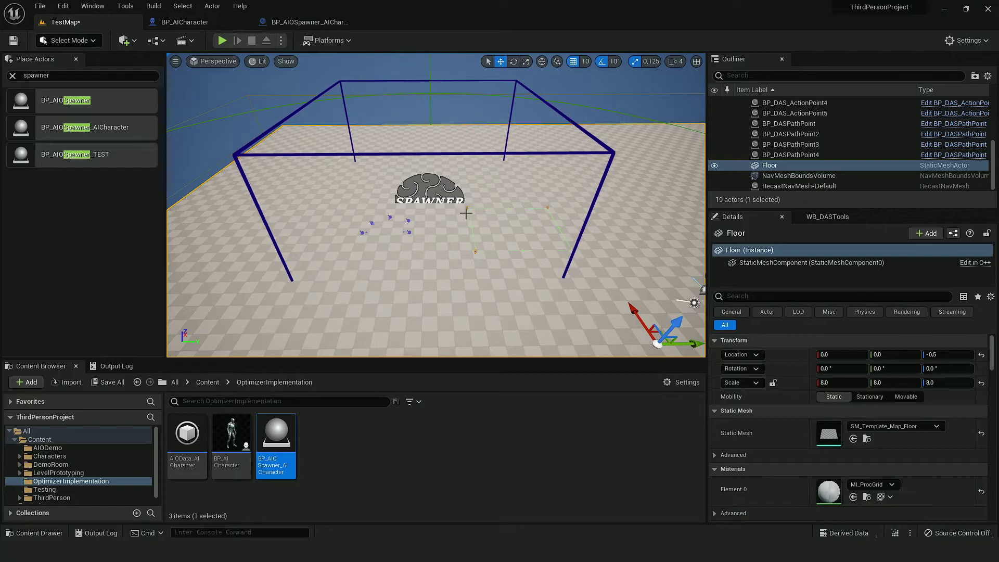
pyautogui.rightClick(426, 321)
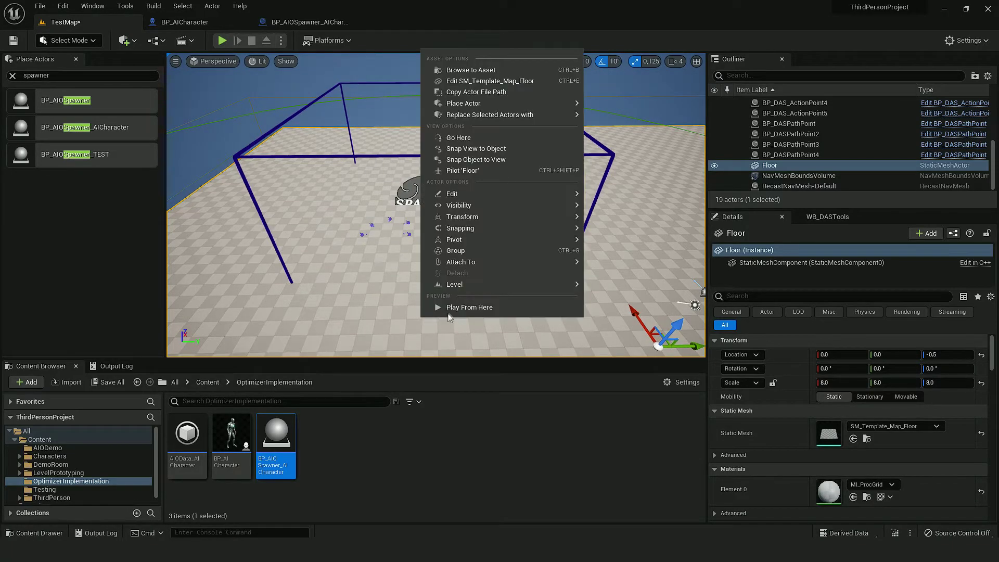
pyautogui.click(449, 309)
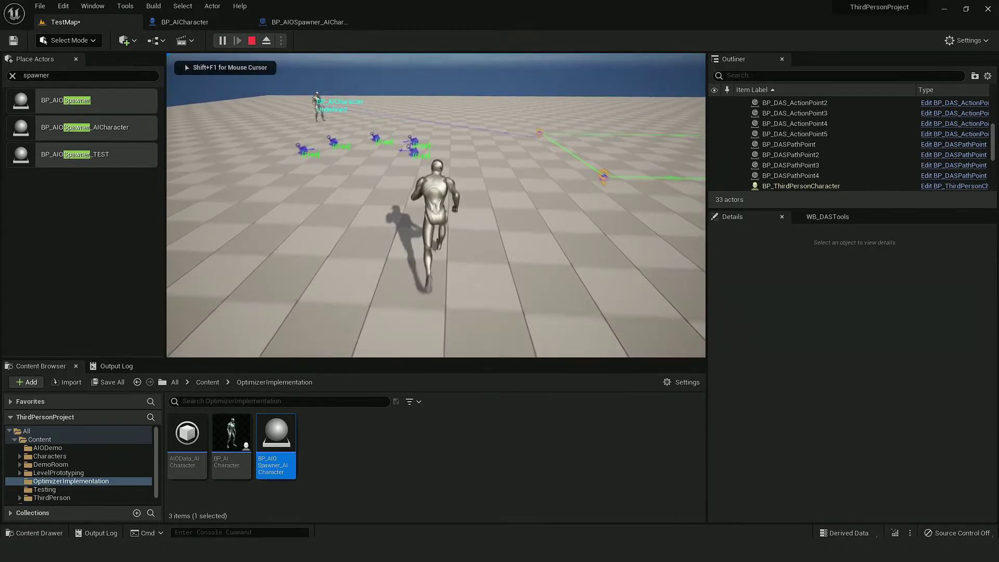
pyautogui.press('w')
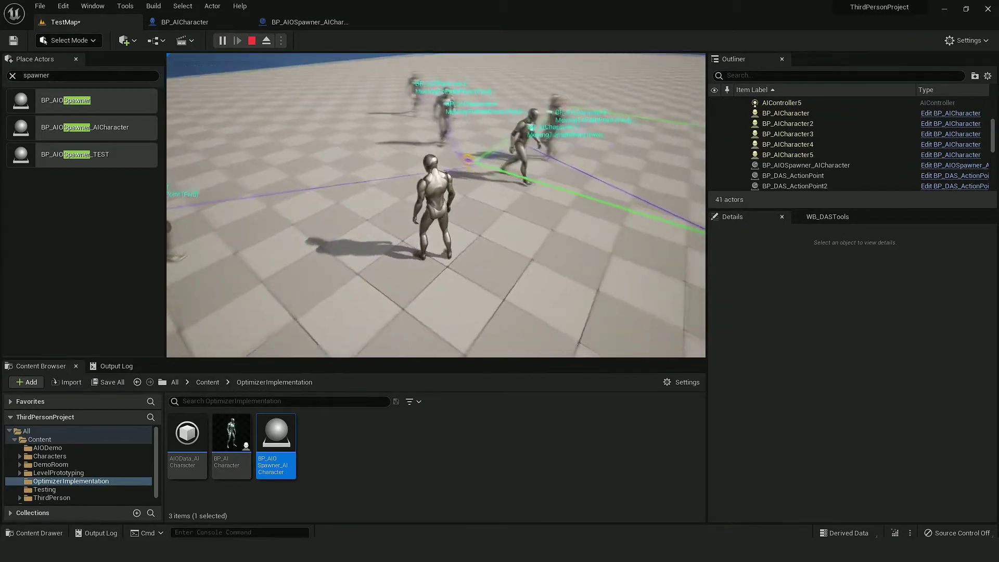
pyautogui.press('w')
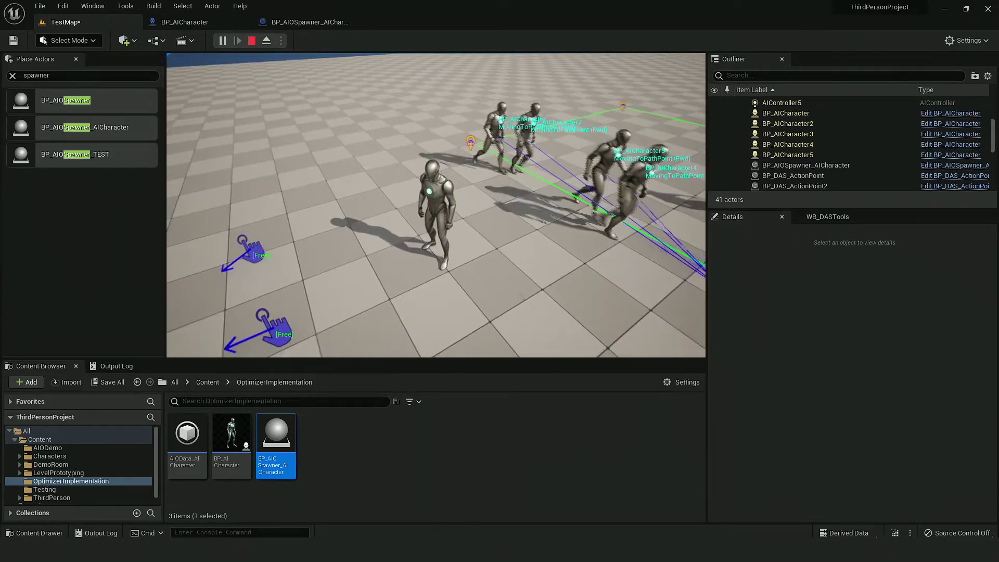
pyautogui.press('Escape')
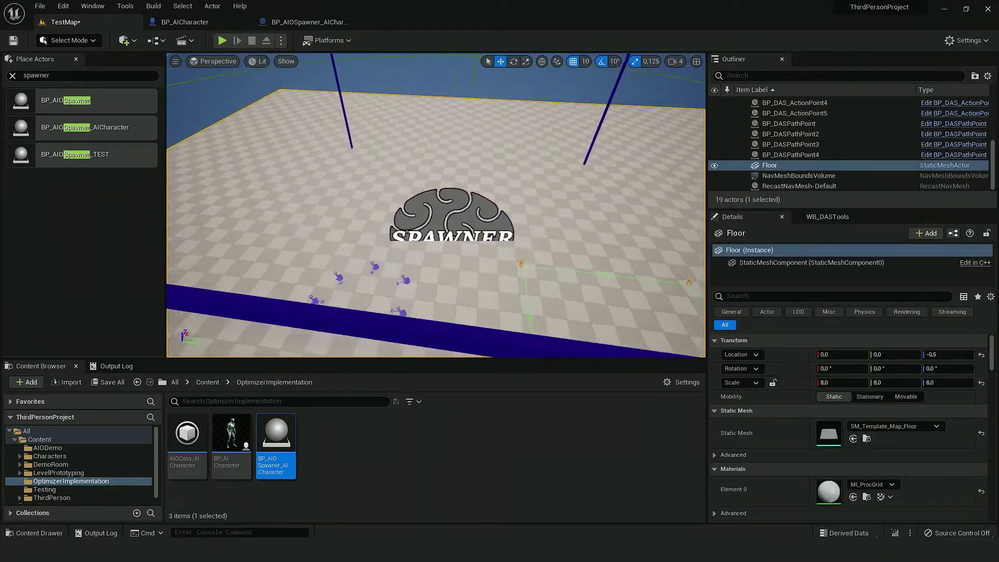
# - Select the BP_AIOSpawner_AICharacter actor in the level and examine its spawn points and the nearby path
pyautogui.moveTo(477, 235); pyautogui.dragTo(463, 225, button='right')
pyautogui.click(464, 219)
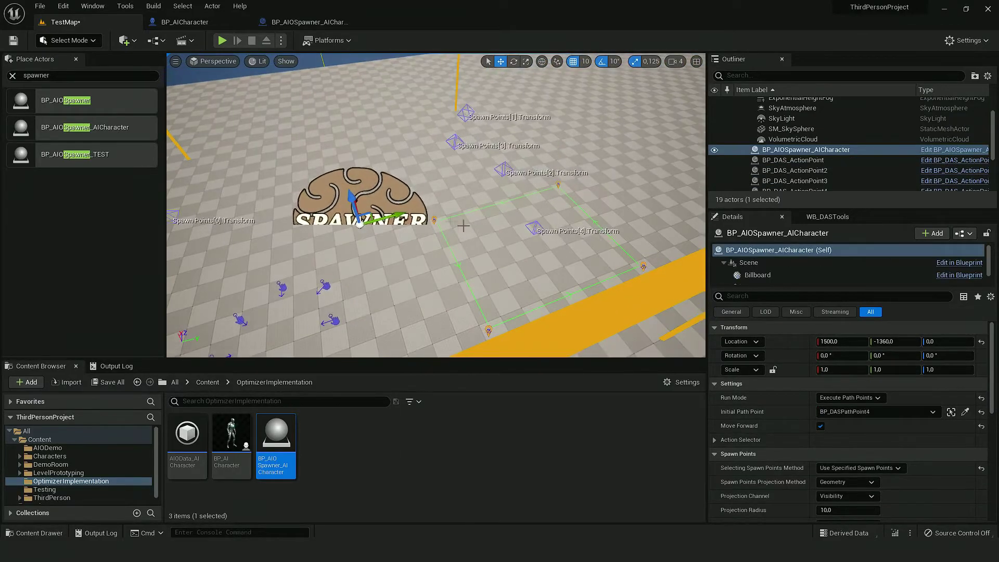
pyautogui.moveTo(362, 225); pyautogui.dragTo(360, 222, button='right')
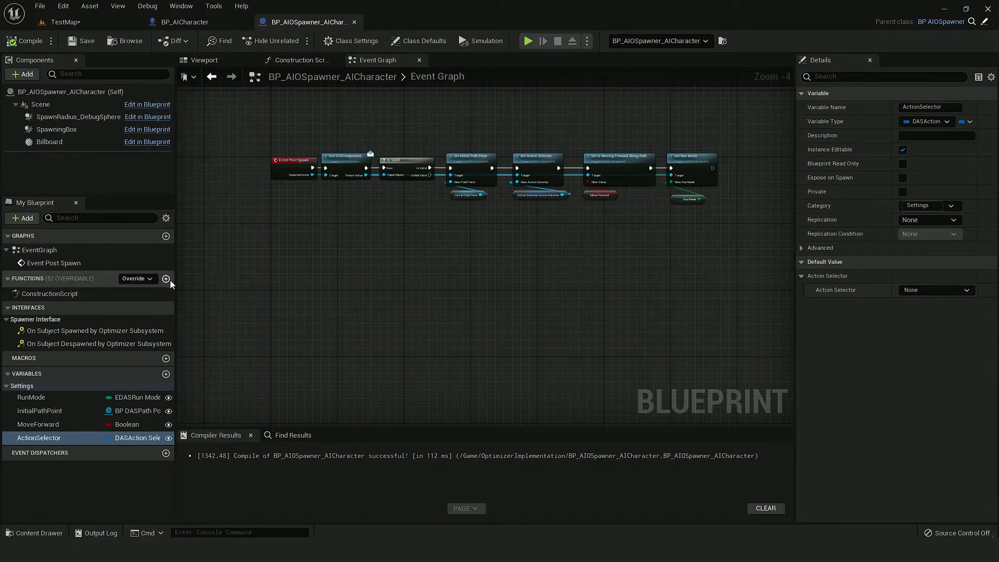
# - Add a function named DrawDebug to the BP_AIOSpawner_AICharacter blueprint
pyautogui.click(168, 280)
pyautogui.write('Dr')
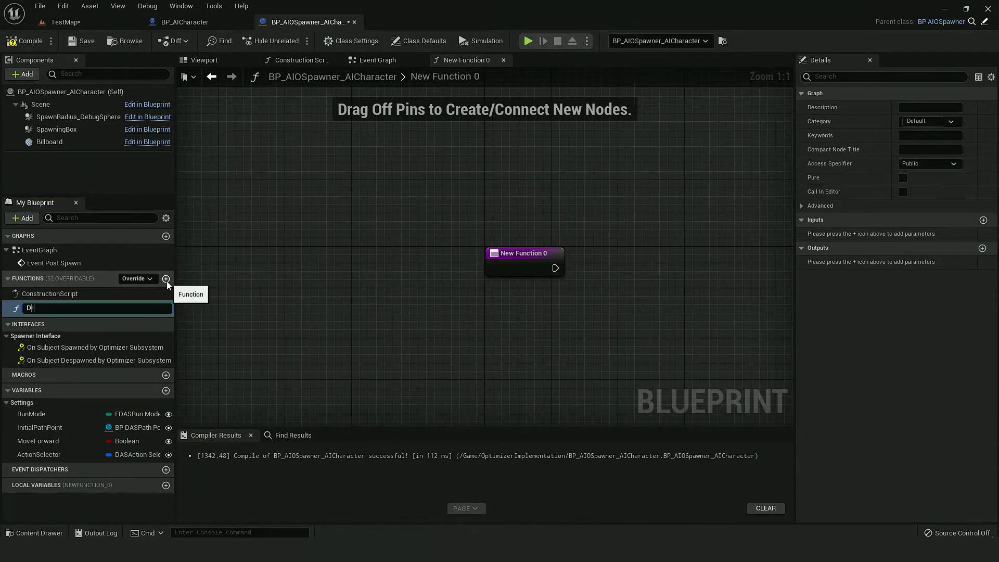
pyautogui.write('awDebug')
pyautogui.press('Return')
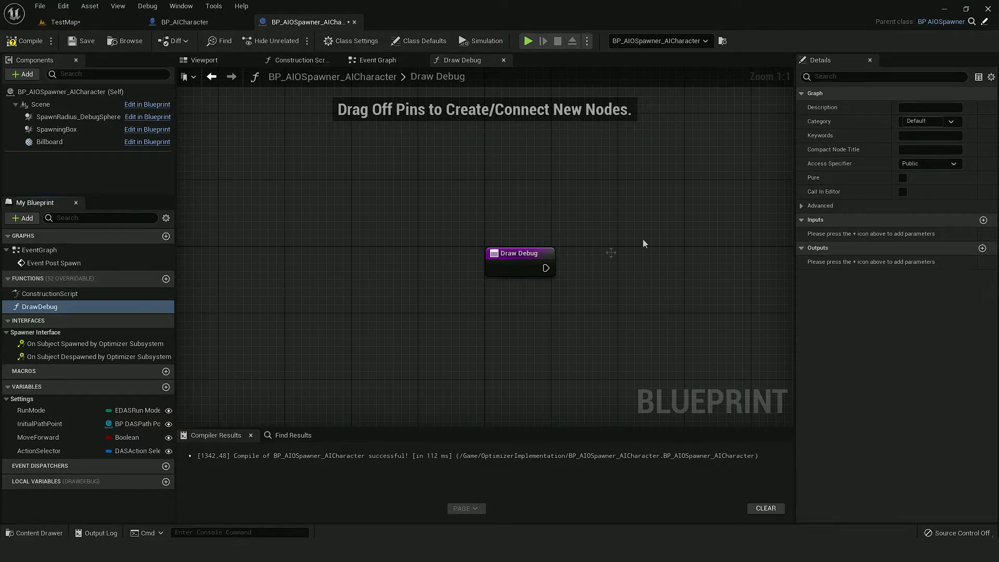
# - Enable Call In Editor for the DrawDebug function and set its category to Settings
pyautogui.click(903, 192)
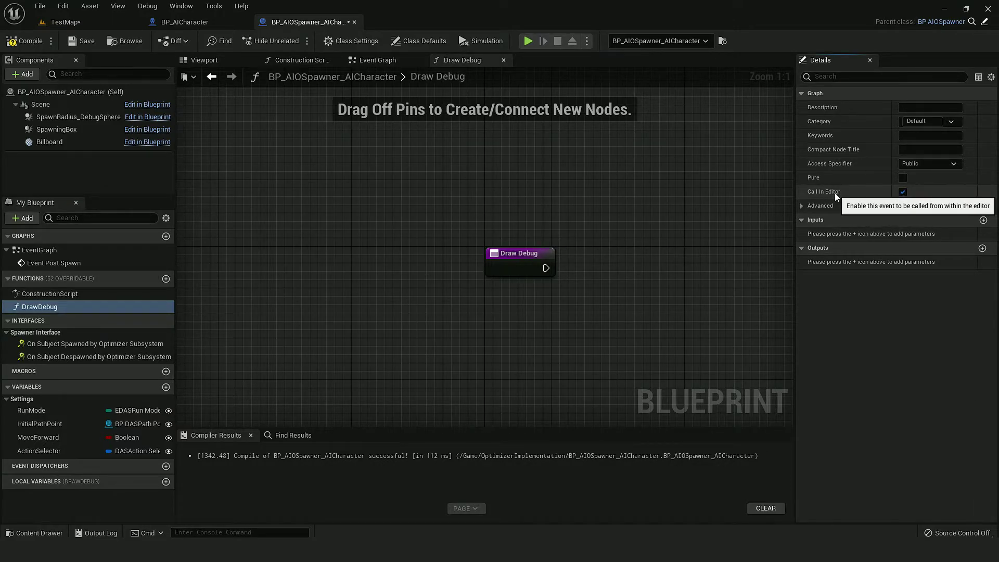
pyautogui.click(918, 121)
pyautogui.write('S')
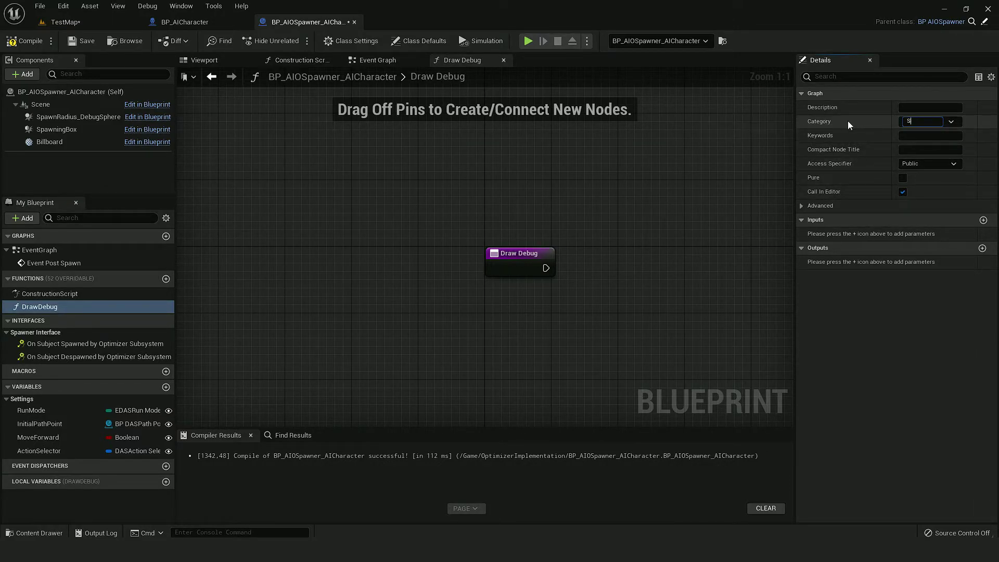
pyautogui.write('ettings')
pyautogui.press('Return')
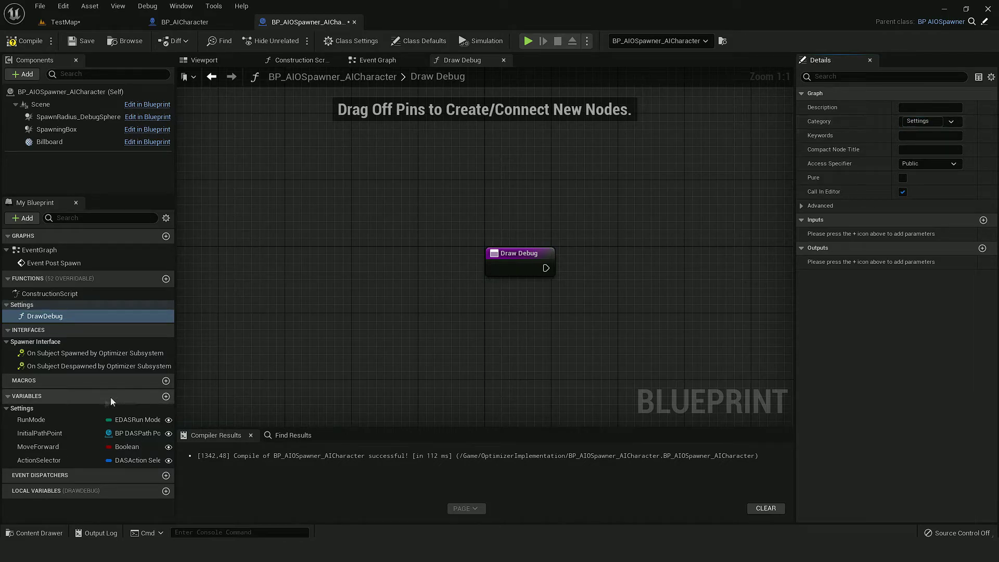
# - Add a RunMode getter feeding a Switch on EDASRunMode node and connect the Draw Debug entry to the switch
pyautogui.moveTo(68, 419); pyautogui.dragTo(586, 282)
pyautogui.click(526, 308)
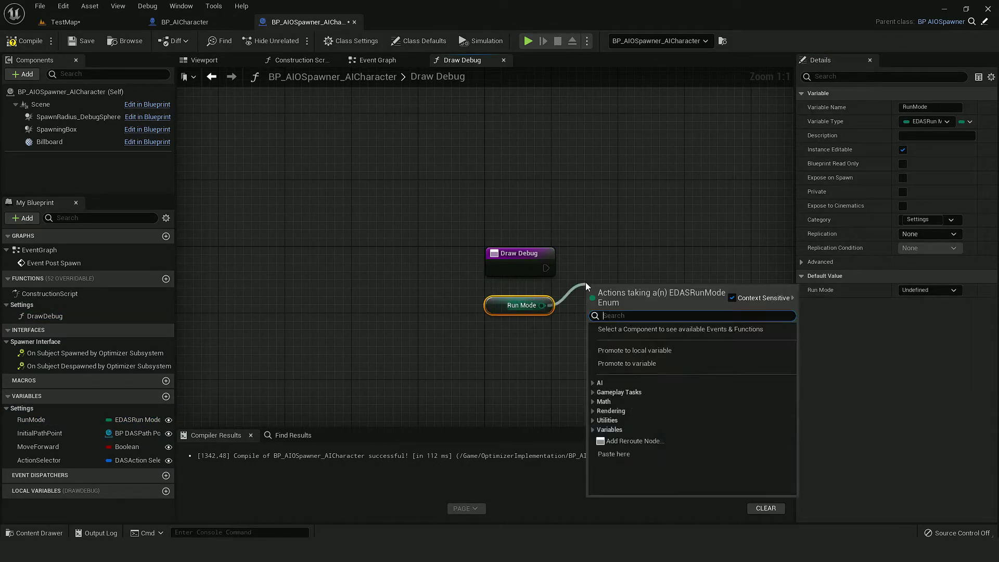
pyautogui.write('swi')
pyautogui.press('Return')
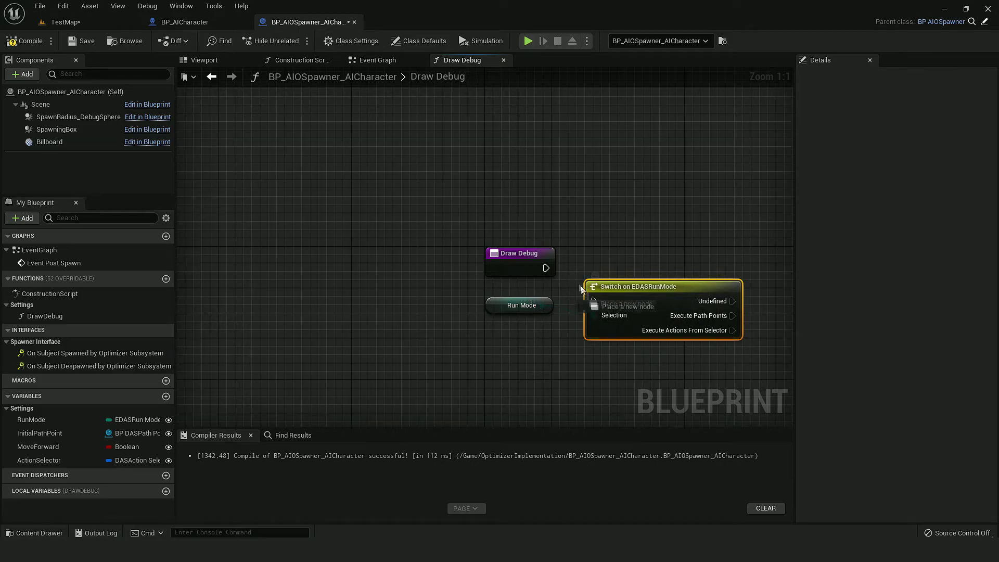
pyautogui.moveTo(631, 292); pyautogui.dragTo(636, 277)
pyautogui.moveTo(658, 255); pyautogui.dragTo(507, 192, button='right')
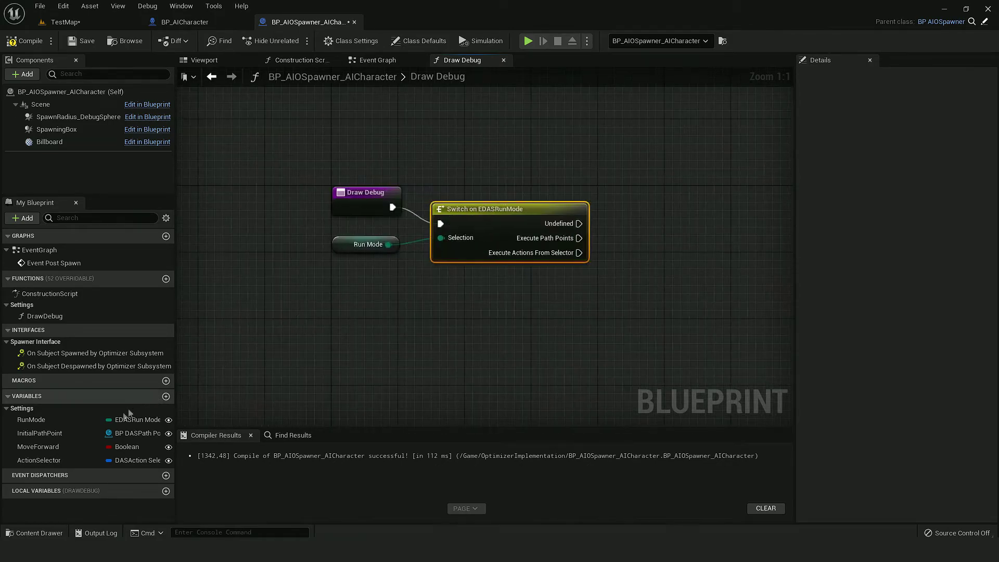
# - Add an ActionSelector getter below the Switch on EDASRunMode node and split its struct pin
pyautogui.moveTo(75, 462); pyautogui.dragTo(501, 286)
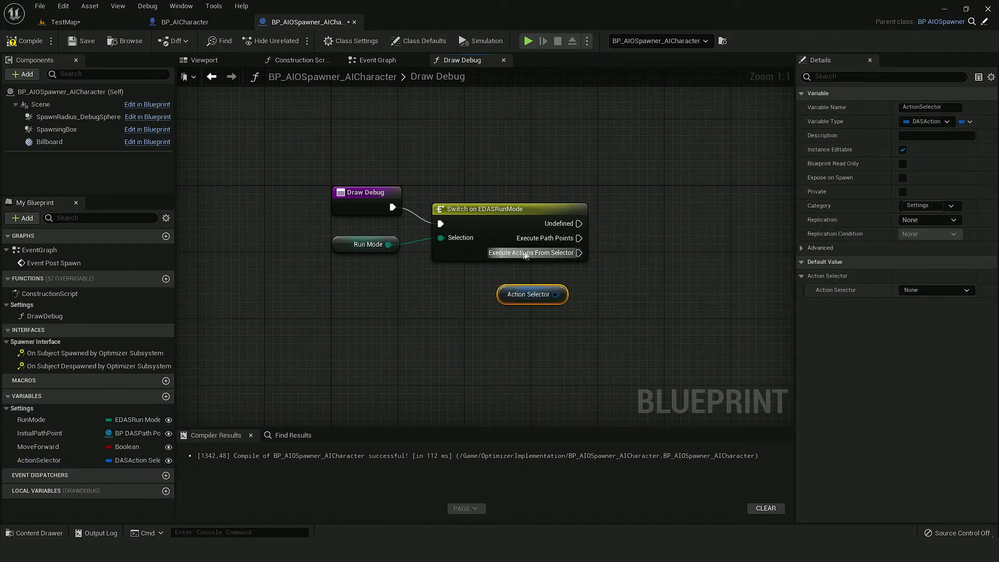
pyautogui.moveTo(565, 253); pyautogui.dragTo(525, 243, button='right')
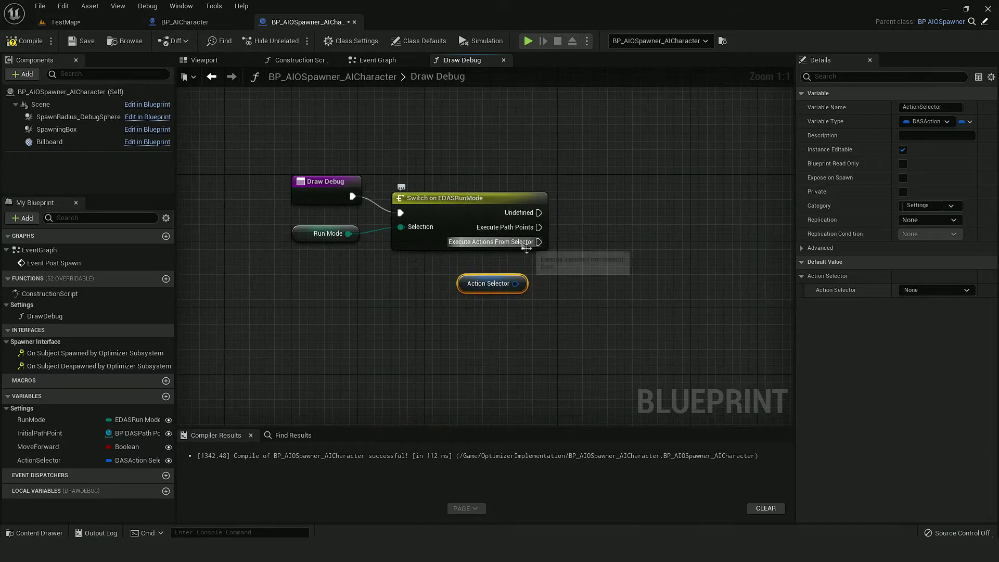
pyautogui.rightClick(519, 286)
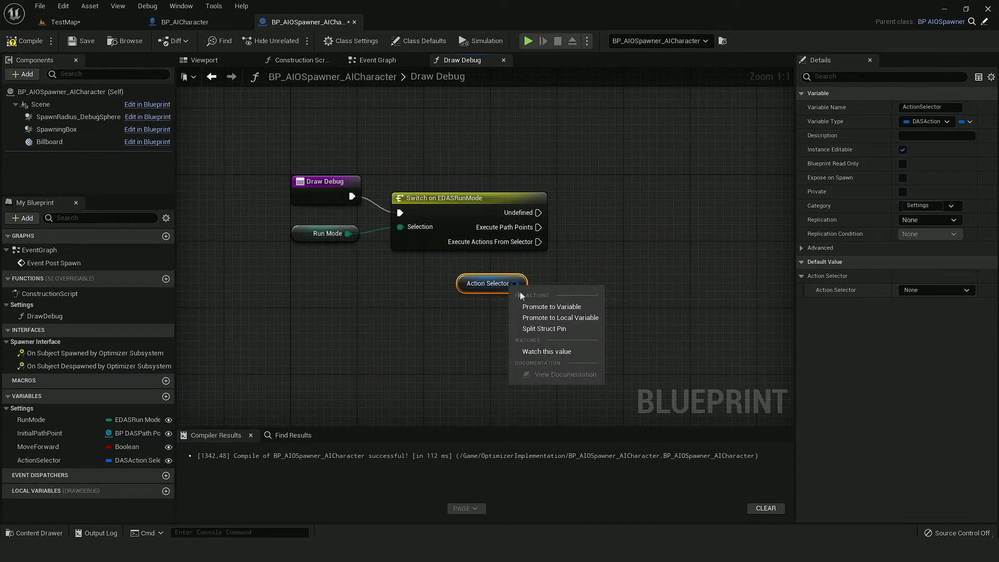
pyautogui.click(544, 328)
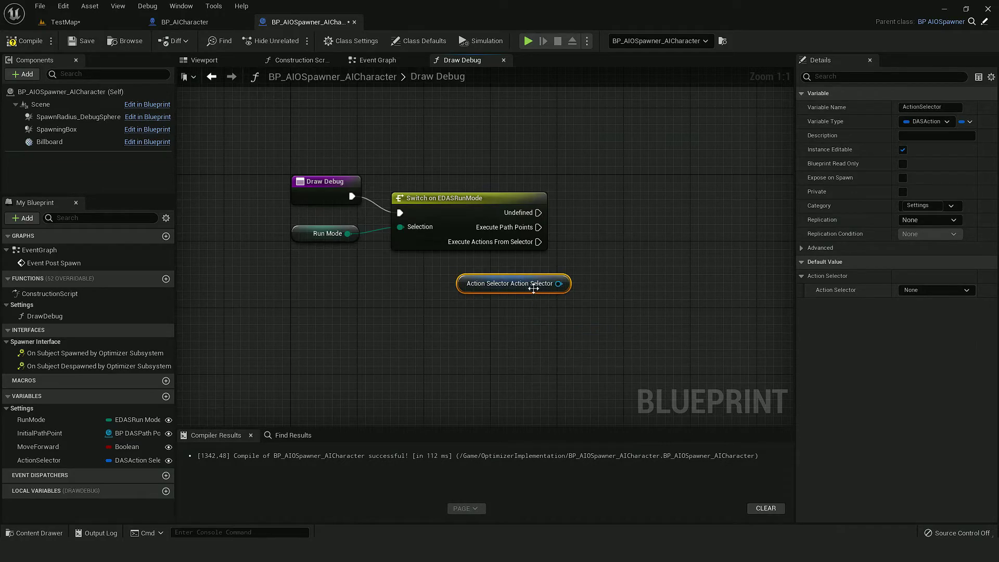
# - Add an Is Valid node for the split Action Selector and run it from the switch's Execute Actions From Selector output
pyautogui.moveTo(559, 283); pyautogui.dragTo(601, 264)
pyautogui.write('is valid')
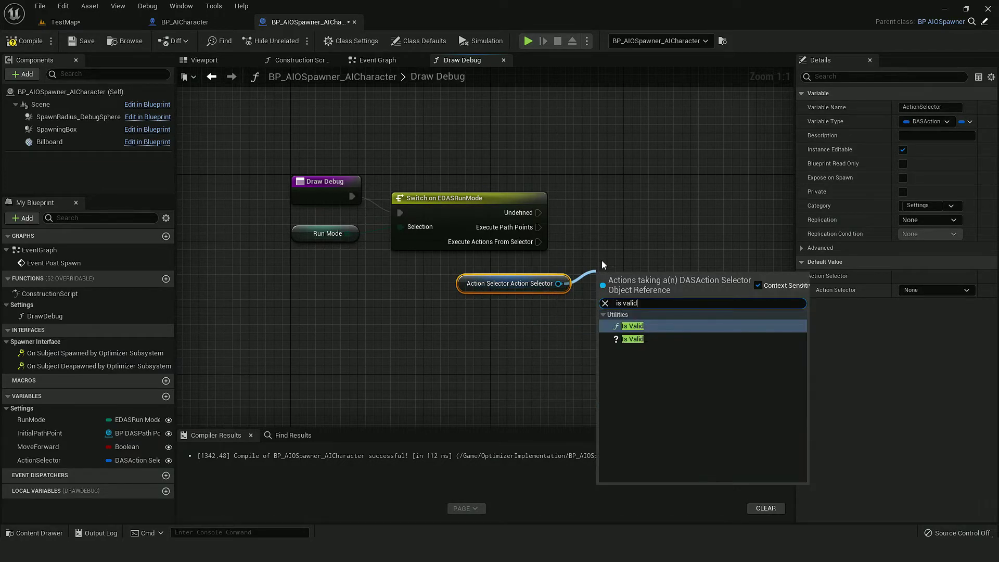
pyautogui.press('Return')
pyautogui.moveTo(539, 242); pyautogui.dragTo(586, 244)
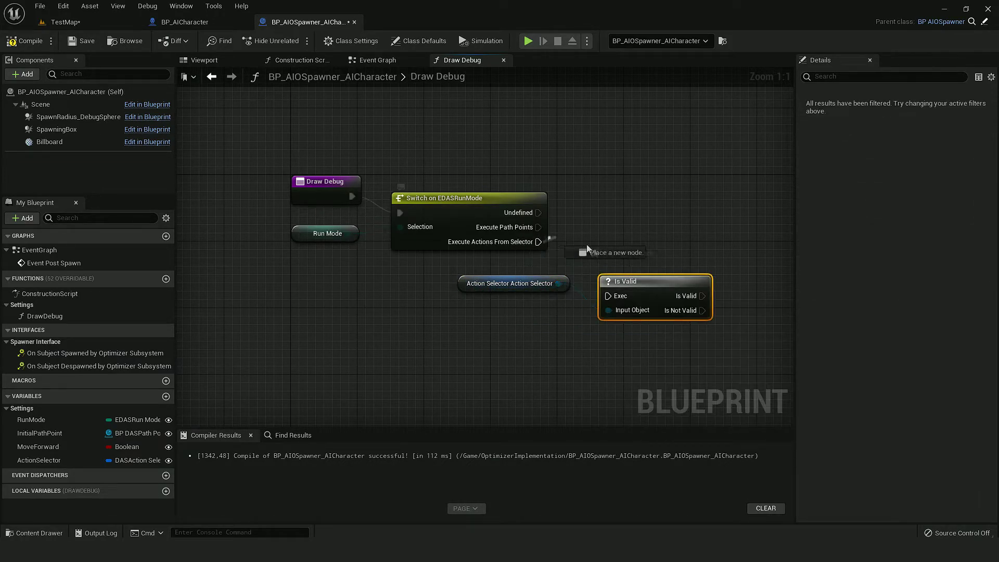
pyautogui.moveTo(615, 297); pyautogui.dragTo(615, 297)
pyautogui.moveTo(630, 281); pyautogui.dragTo(620, 256)
pyautogui.moveTo(627, 250); pyautogui.dragTo(543, 218, button='right')
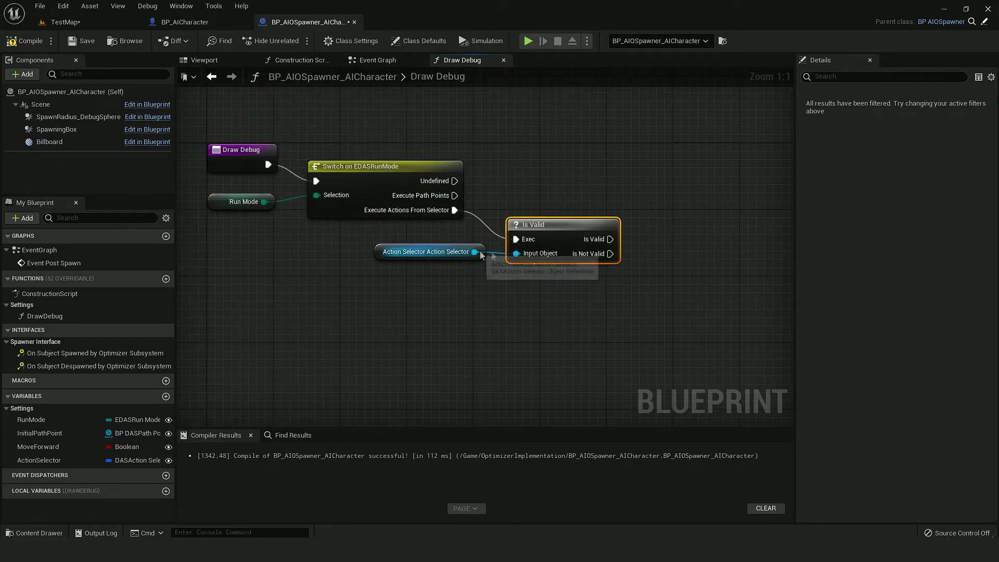
# - Add a Draw Debug call targeting the Action Selector and execute it from the Is Valid output
pyautogui.moveTo(476, 252); pyautogui.dragTo(663, 246)
pyautogui.write('draw debug')
pyautogui.press('Return')
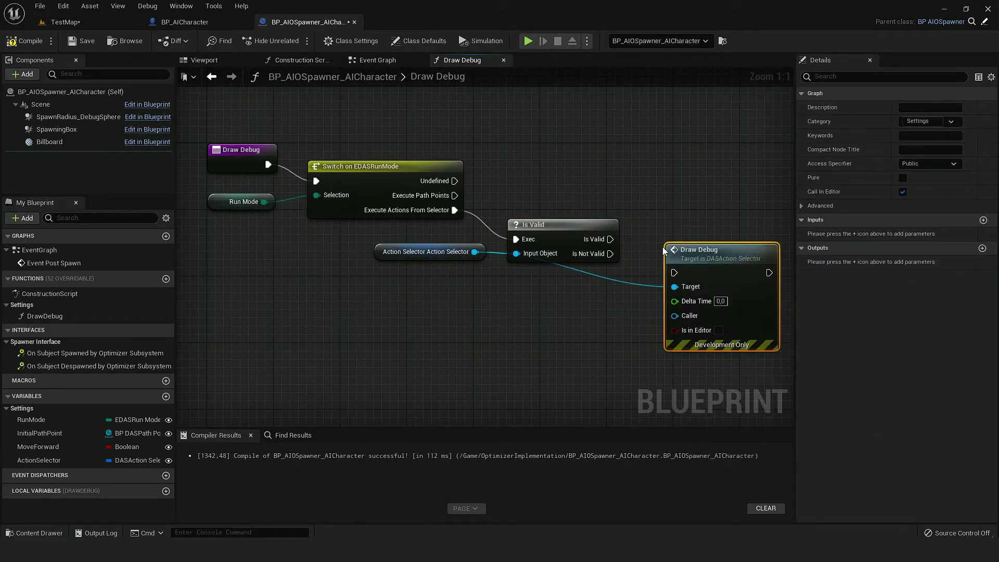
pyautogui.moveTo(674, 272)
pyautogui.mouseDown()
pyautogui.moveTo(593, 239)
pyautogui.moveTo(610, 239)
pyautogui.mouseUp()
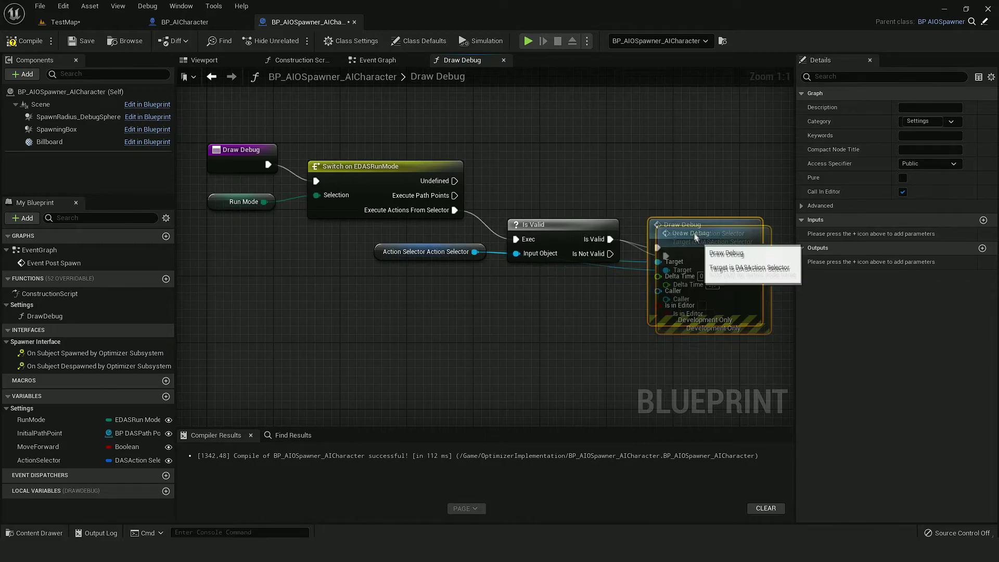
# - On the Draw Debug call, wire Self into Caller, enable Is in Editor and set Delta Time to 5.0
pyautogui.moveTo(713, 294)
pyautogui.mouseDown()
pyautogui.moveTo(696, 260)
pyautogui.moveTo(591, 311)
pyautogui.mouseUp()
pyautogui.click(702, 297)
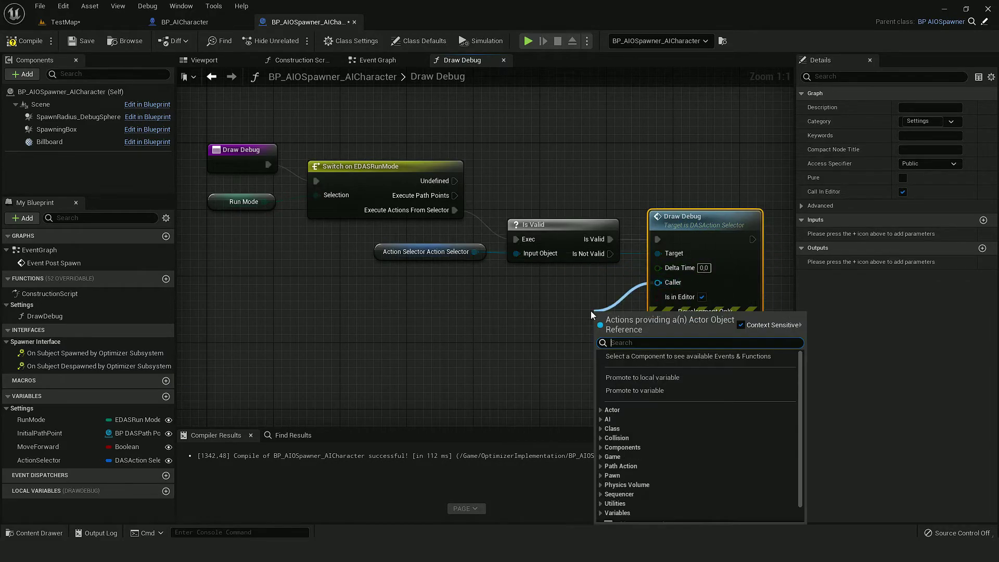
pyautogui.write('self')
pyautogui.press('Return')
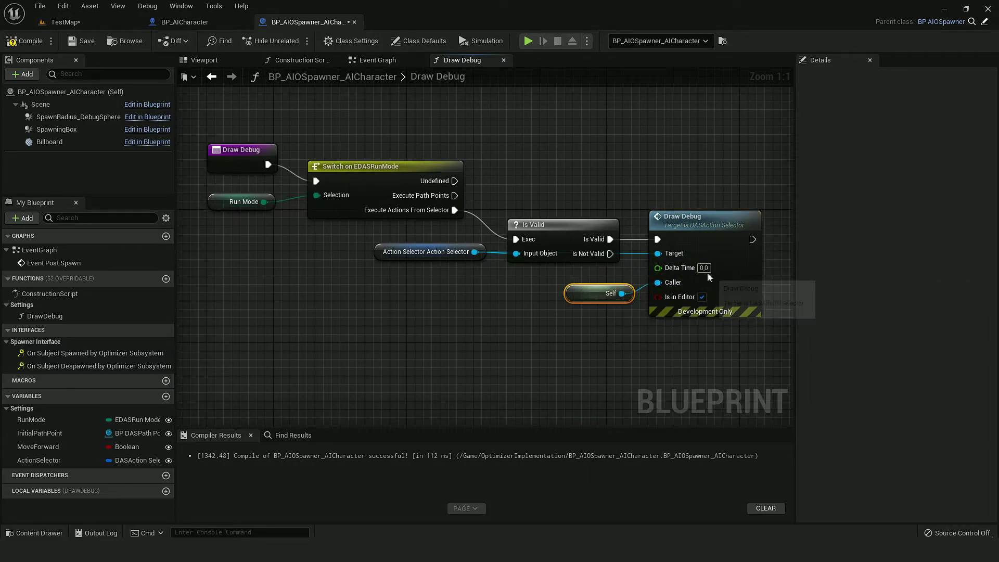
pyautogui.click(704, 268)
# - Add an InitialPathPoint getter, convert it to a validated get and connect it to the switch's Execute Path Points output
pyautogui.moveTo(581, 157); pyautogui.dragTo(616, 270, button='right')
pyautogui.moveTo(513, 296); pyautogui.dragTo(458, 283, button='right')
pyautogui.keyDown('ctrl'); pyautogui.moveTo(63, 433); pyautogui.dragTo(510, 217); pyautogui.keyUp('ctrl')
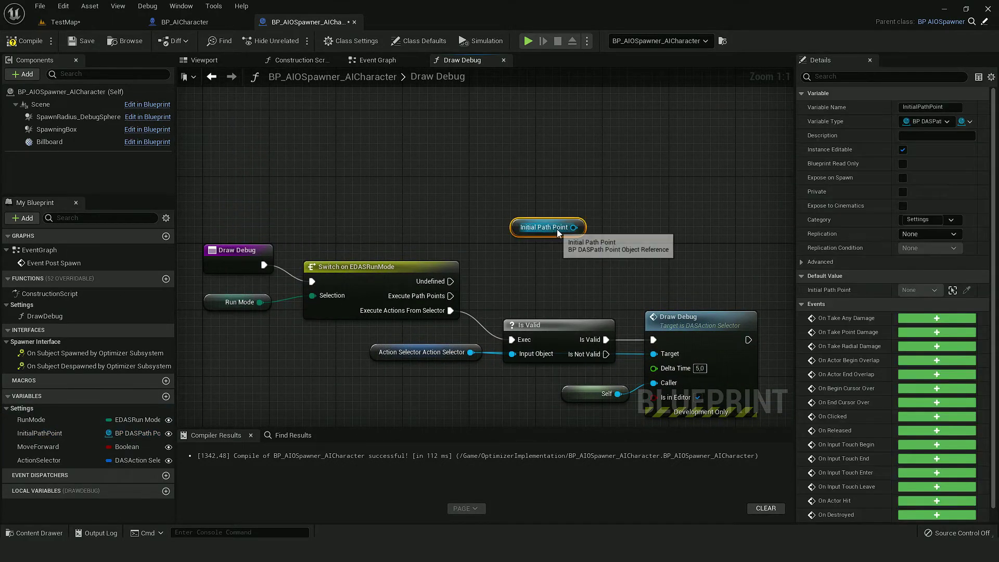
pyautogui.rightClick(558, 229)
pyautogui.click(592, 330)
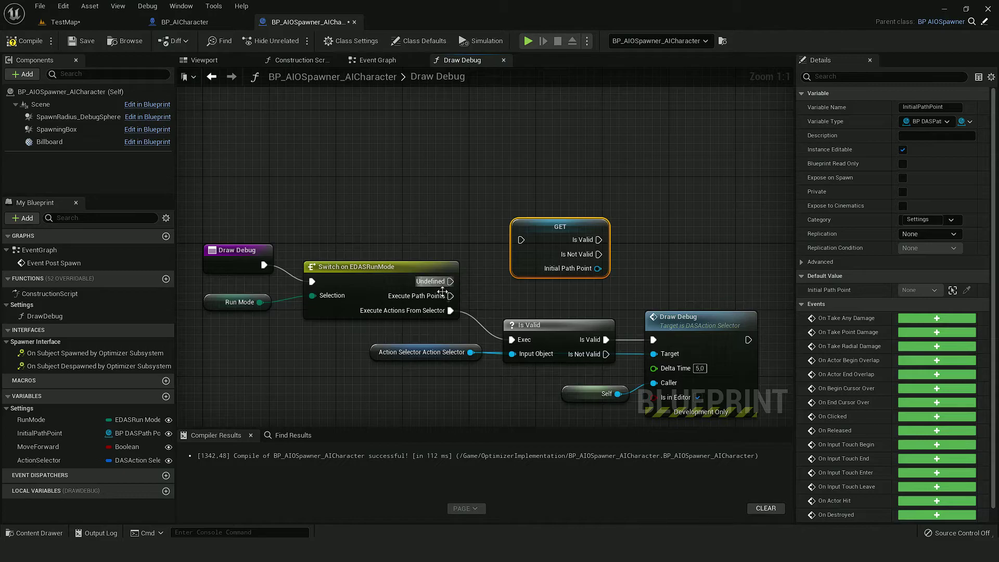
pyautogui.moveTo(520, 245); pyautogui.dragTo(556, 174)
# - Add a Draw Debug Line node from the validated getter's Is Valid output and move both nodes higher in the graph
pyautogui.moveTo(615, 192); pyautogui.dragTo(526, 183, button='right')
pyautogui.moveTo(511, 181); pyautogui.dragTo(582, 179)
pyautogui.write('draw debug line')
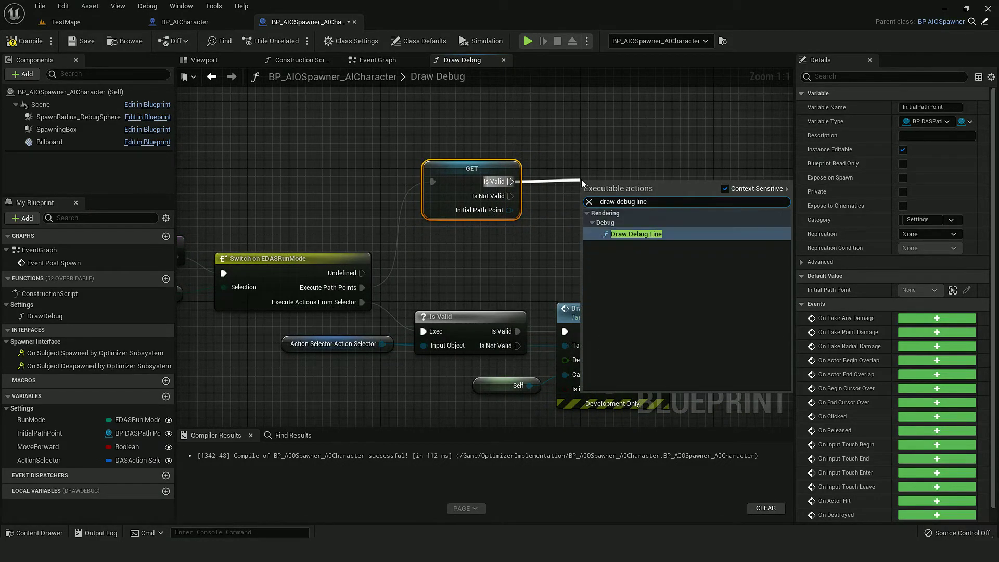
pyautogui.press('Return')
pyautogui.moveTo(582, 179); pyautogui.dragTo(582, 162)
pyautogui.keyDown('ctrl'); pyautogui.click(467, 175); pyautogui.keyUp('ctrl')
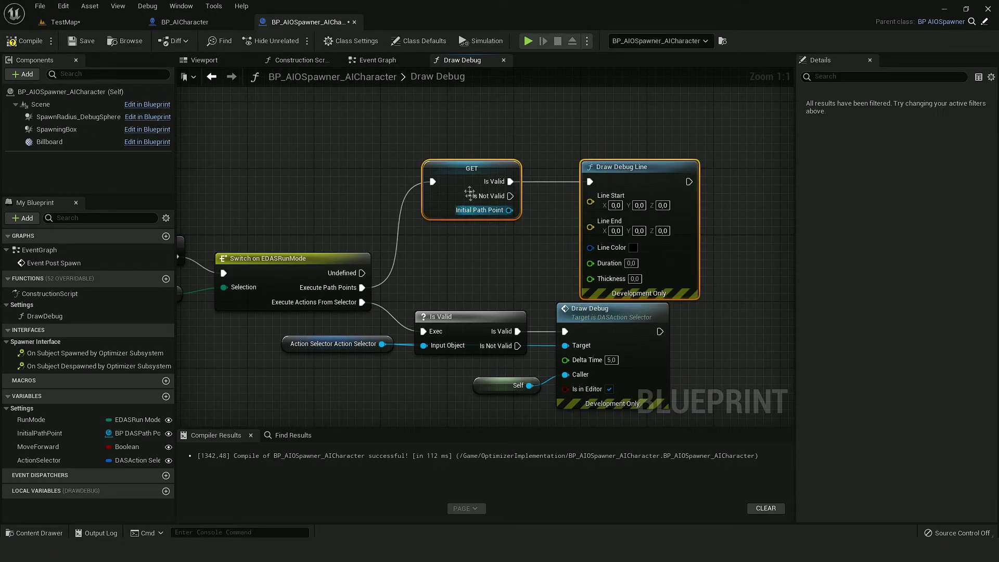
pyautogui.moveTo(467, 175); pyautogui.dragTo(466, 101)
# - Feed Line Start from a Get Actor Location node on self, and space out the Draw Debug Line node
pyautogui.moveTo(467, 100); pyautogui.dragTo(389, 144, button='right')
pyautogui.moveTo(512, 171); pyautogui.dragTo(426, 221)
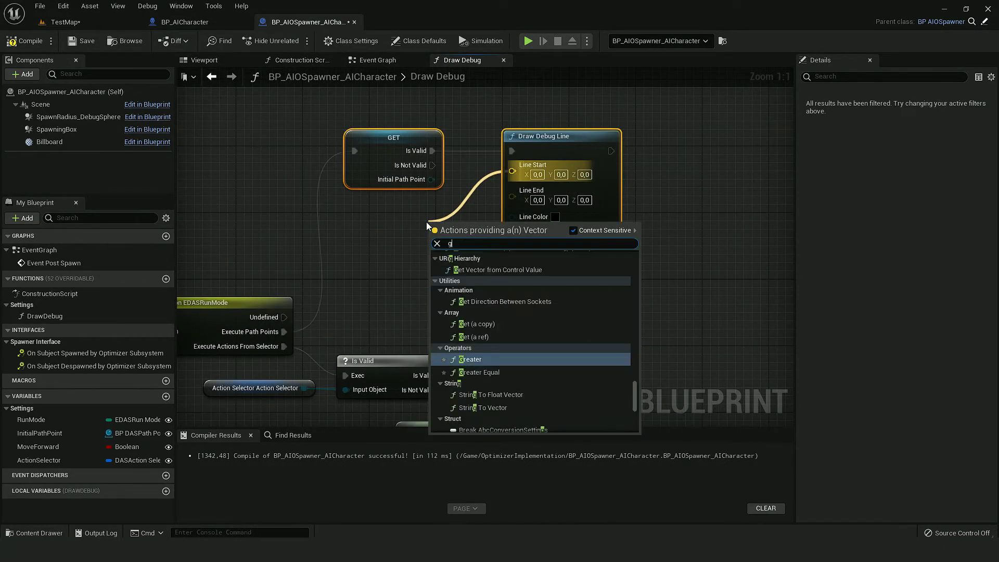
pyautogui.write('get actor location')
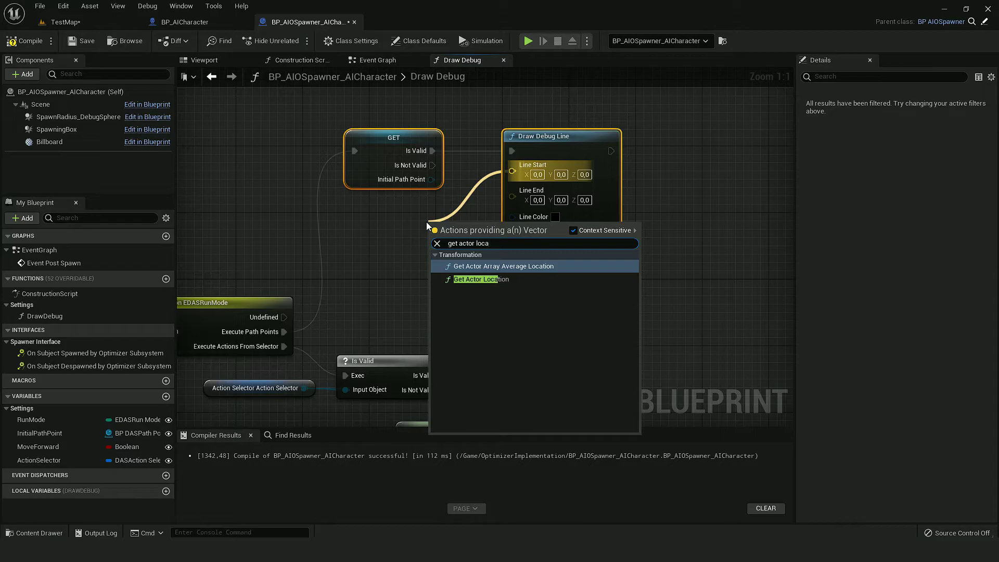
pyautogui.press('Return')
pyautogui.moveTo(458, 229); pyautogui.dragTo(375, 205)
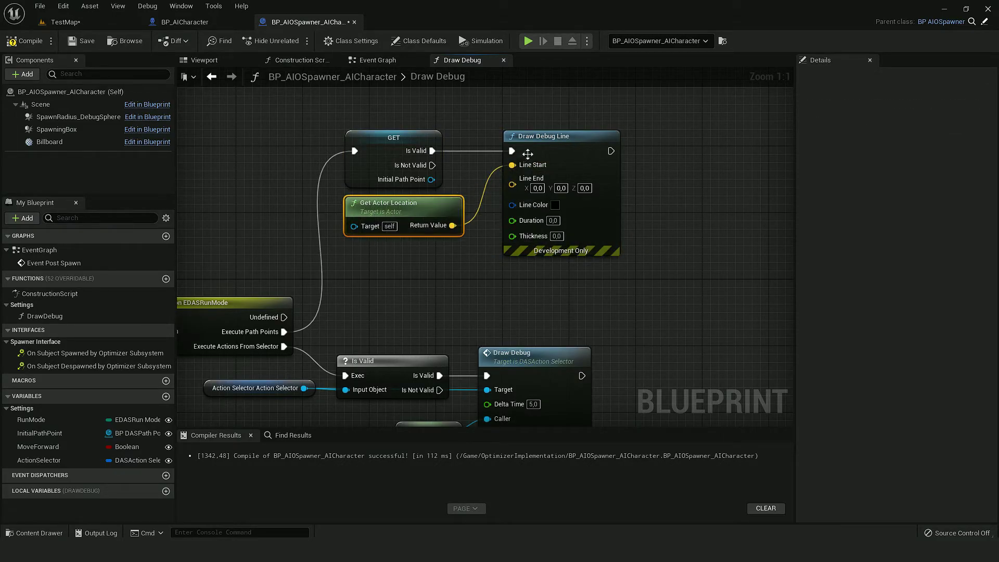
pyautogui.moveTo(528, 155); pyautogui.dragTo(578, 155)
# - Duplicate Get Actor Location, wire the copy to Line End and use Initial Path Point as its target
pyautogui.click(398, 208)
pyautogui.hotkey('ctrl', 'c')
pyautogui.hotkey('ctrl', 'v')
pyautogui.moveTo(385, 253); pyautogui.dragTo(411, 248)
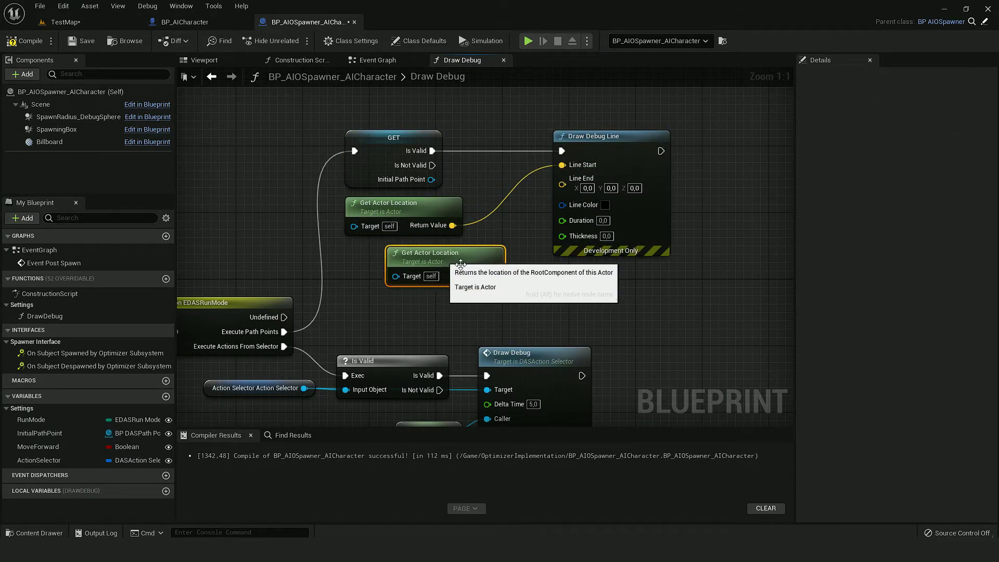
pyautogui.moveTo(494, 275)
pyautogui.mouseDown()
pyautogui.moveTo(582, 205)
pyautogui.moveTo(570, 179)
pyautogui.mouseUp()
pyautogui.moveTo(431, 179); pyautogui.dragTo(396, 275)
# - Give the debug line a violet color, a duration of 5.0 and a thickness of 3.0, and compile the blueprint
pyautogui.click(605, 193)
pyautogui.moveTo(645, 248); pyautogui.dragTo(651, 237)
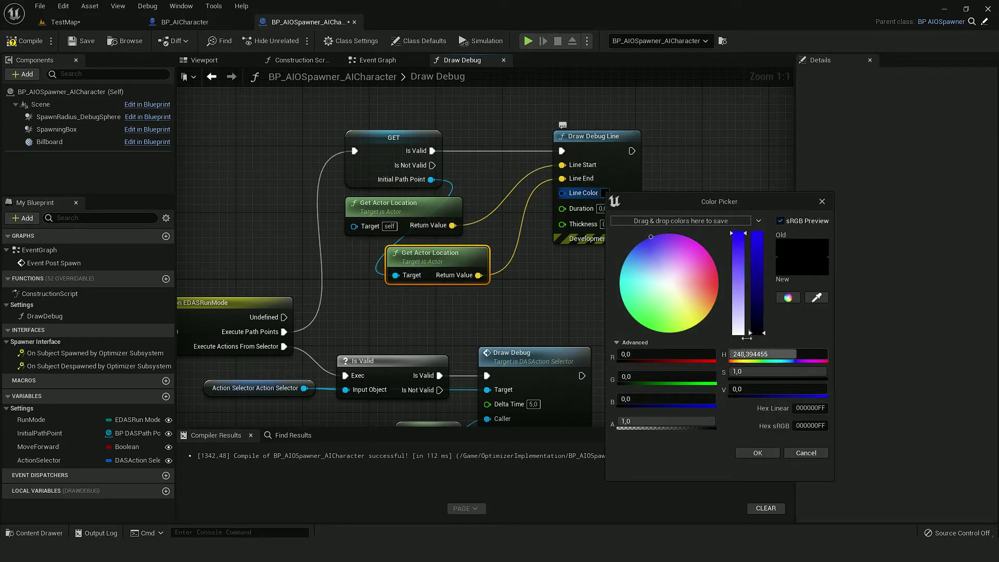
pyautogui.moveTo(758, 260); pyautogui.dragTo(765, 214)
pyautogui.click(758, 453)
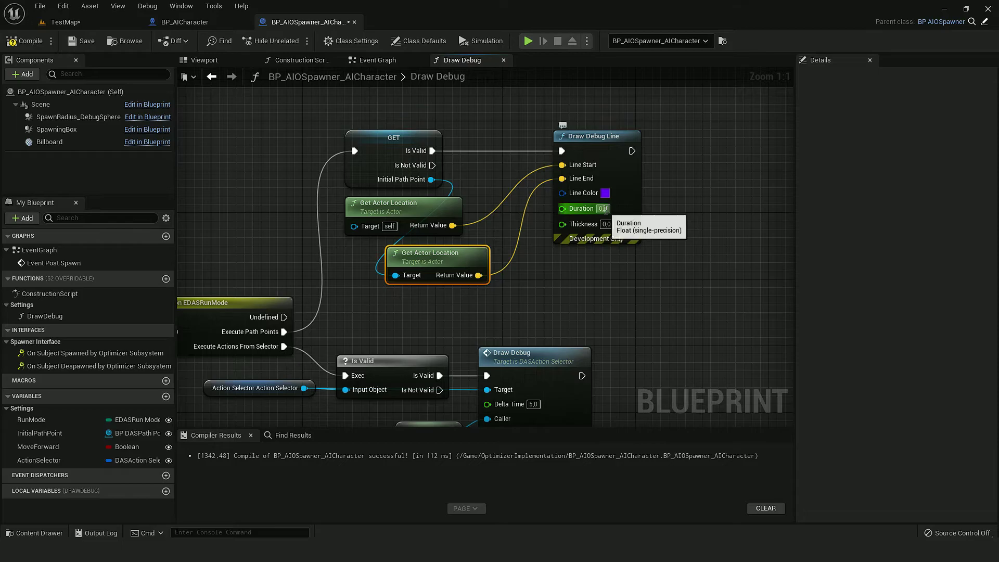
pyautogui.click(606, 225)
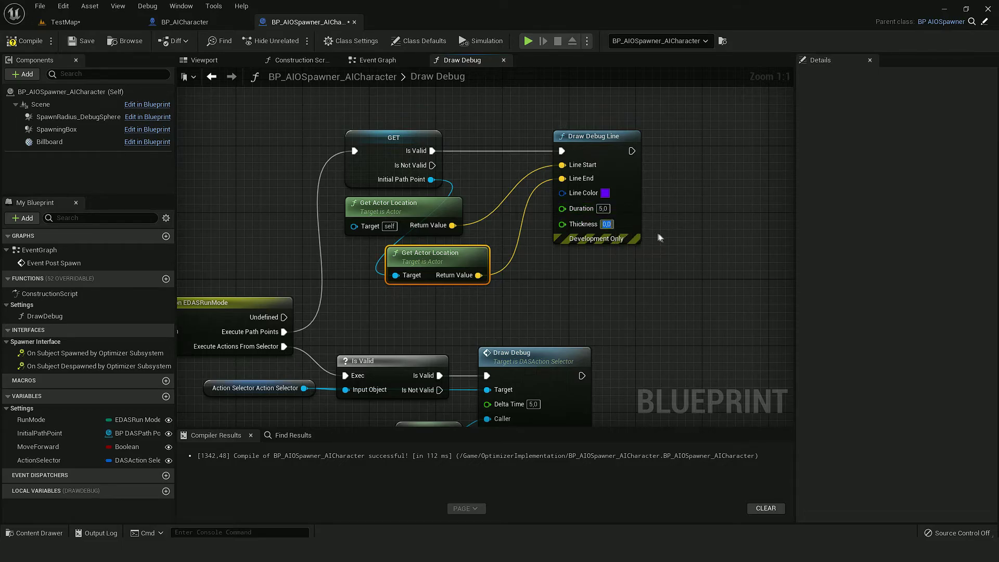
pyautogui.click(37, 46)
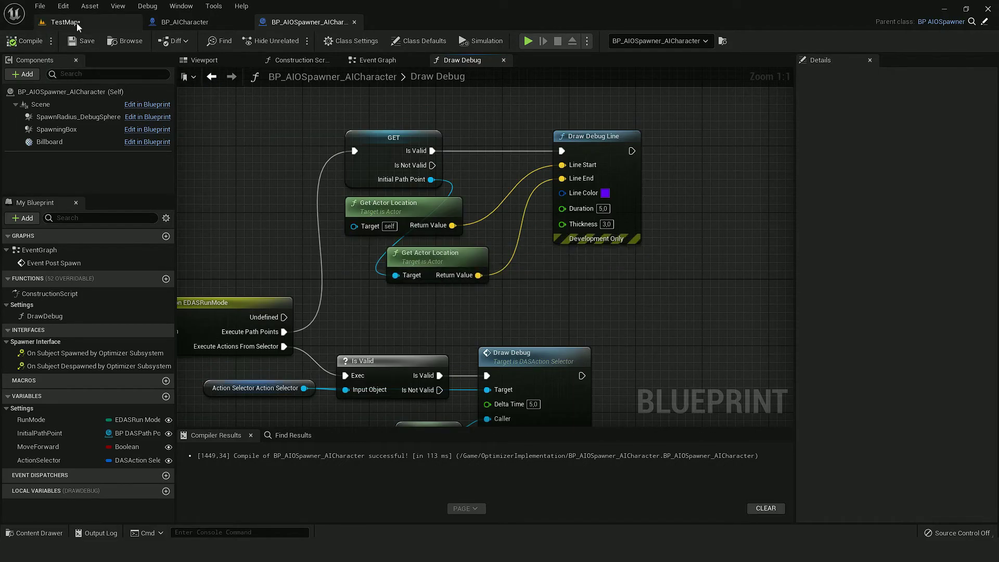
# - Return to the TestMap level, run Draw Debug on the selected spawner and inspect the line to its initial path point
pyautogui.click(77, 24)
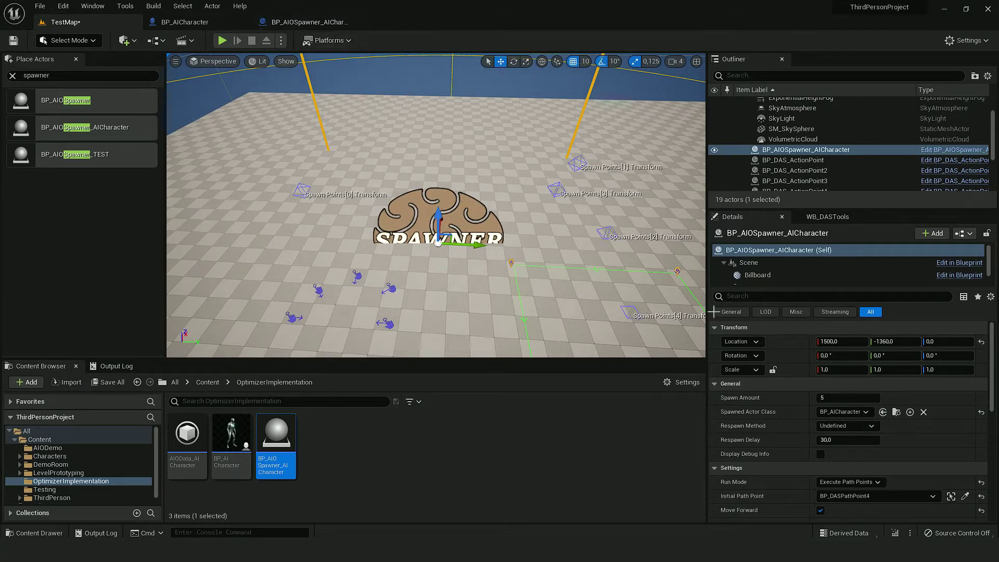
pyautogui.scroll(-2, 772, 446)
pyautogui.scroll(-1, 765, 445)
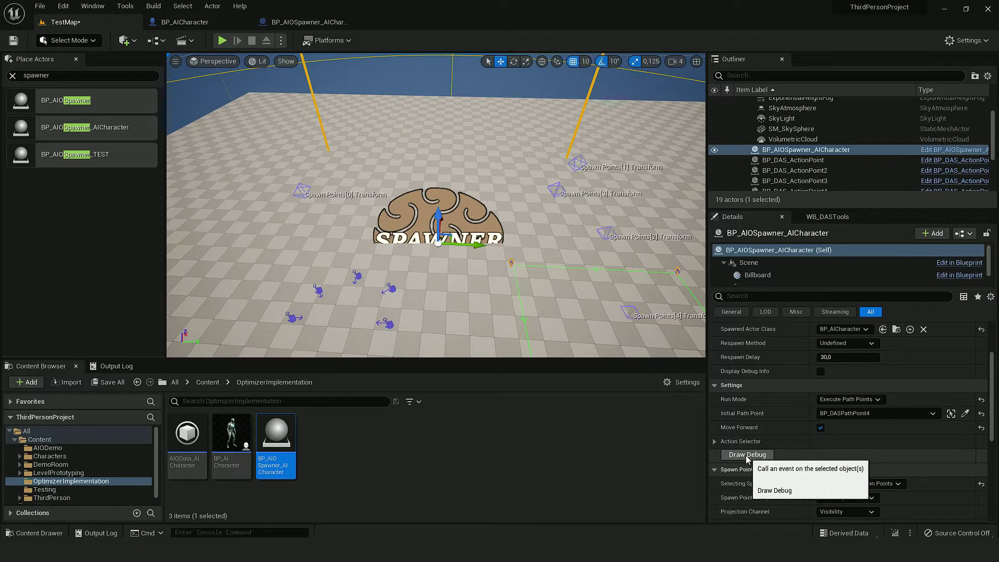
pyautogui.scroll(8, 485, 227)
pyautogui.moveTo(486, 226); pyautogui.dragTo(533, 247, button='right')
pyautogui.scroll(-5, 485, 227)
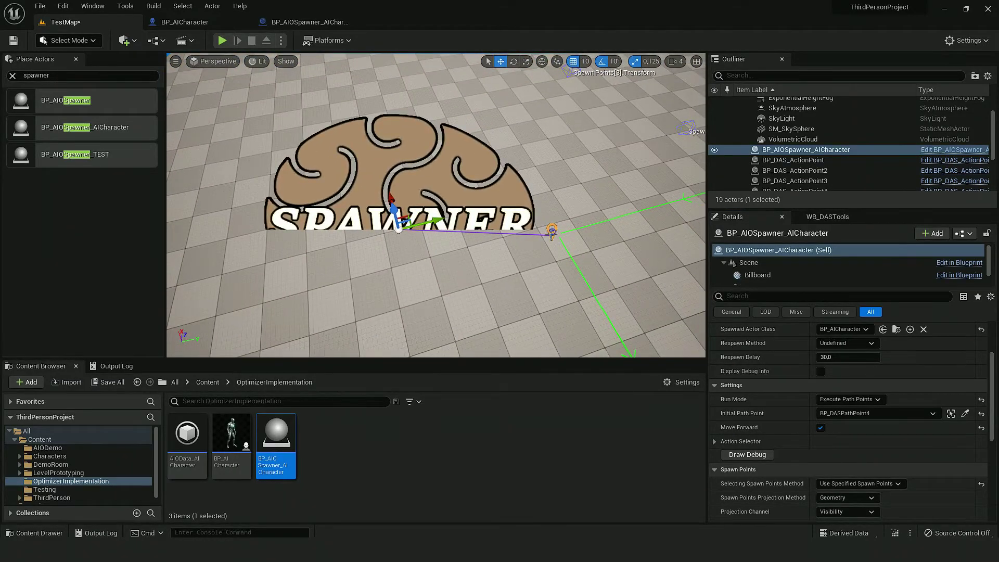
pyautogui.press('s')
pyautogui.moveTo(485, 226); pyautogui.dragTo(384, 258, button='right')
# - Set the spawner's Run Mode to Execute Actions from Selector
pyautogui.scroll(-1, 878, 424)
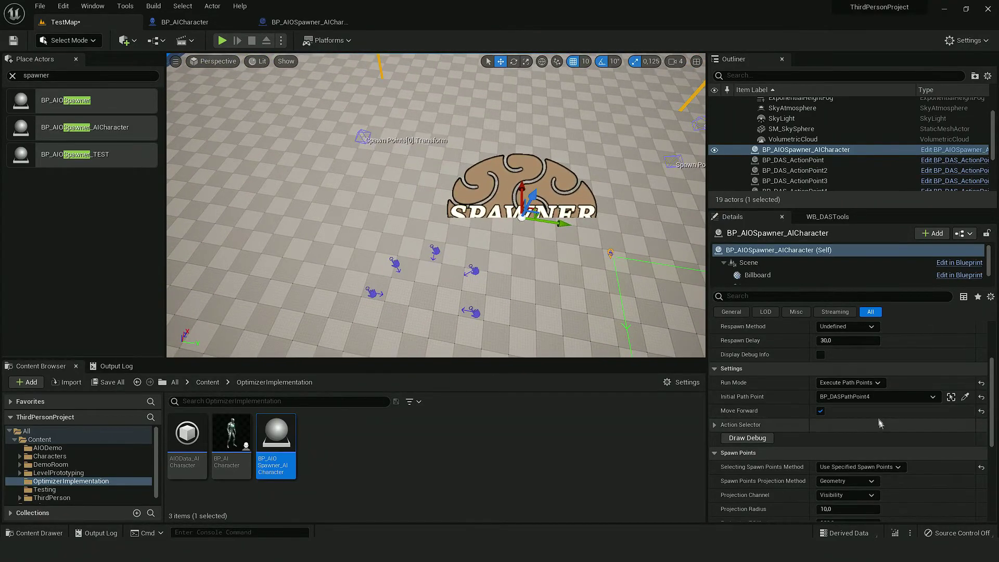
pyautogui.scroll(3, 869, 416)
pyautogui.click(856, 432)
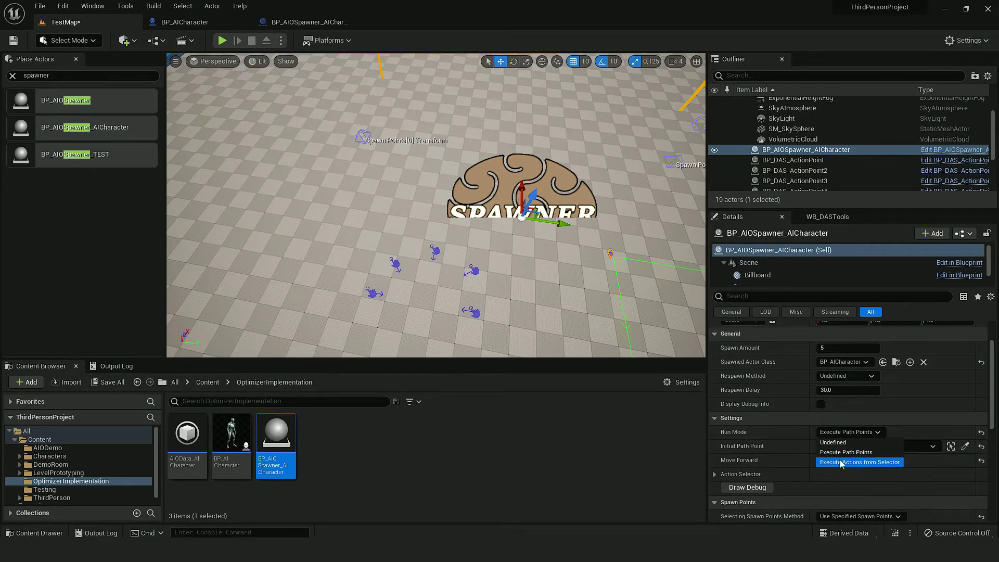
pyautogui.click(848, 459)
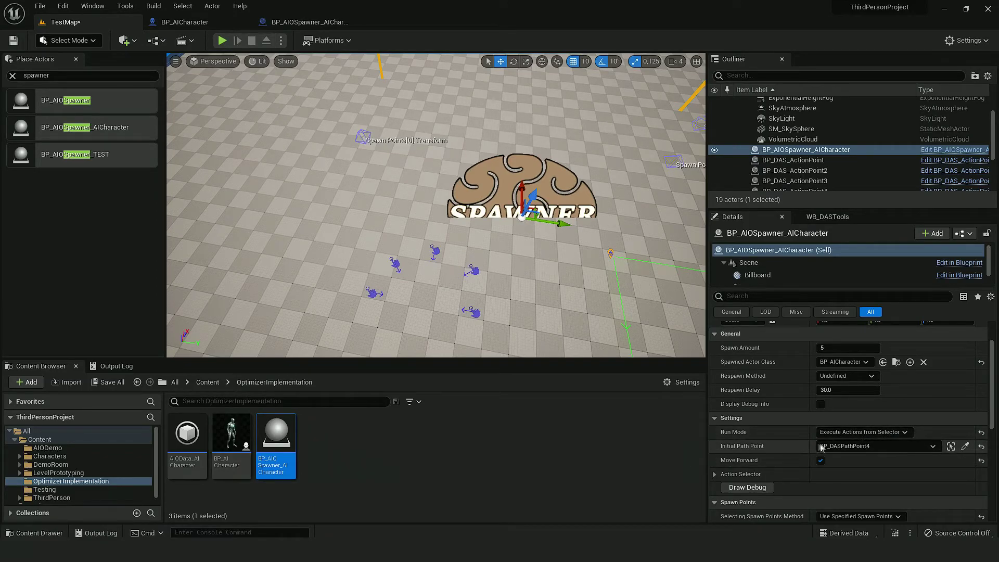
# - Set the spawner's Action Selector to DASSelector_MultipleSelectedActions
pyautogui.scroll(-2, 766, 467)
pyautogui.click(715, 441)
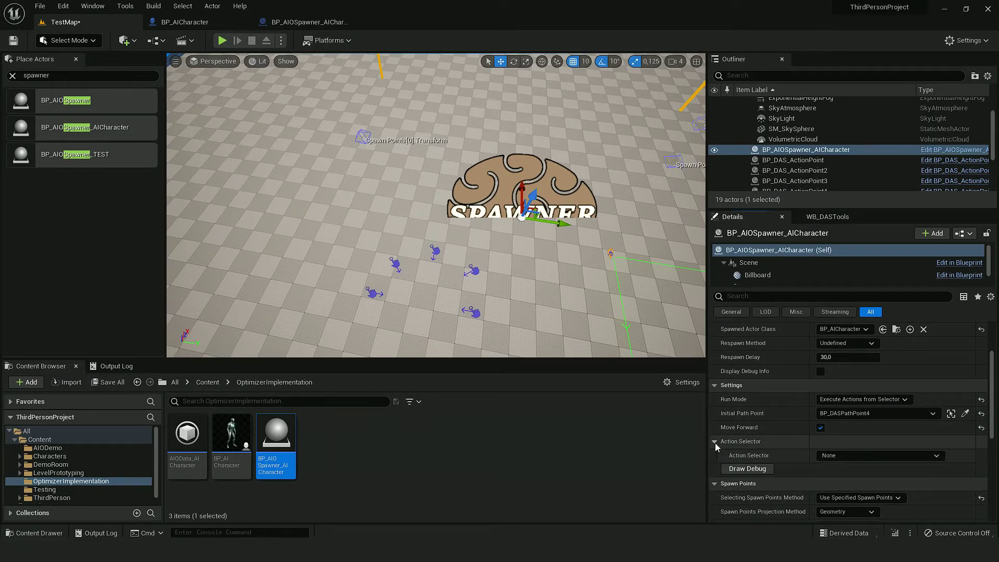
pyautogui.click(860, 456)
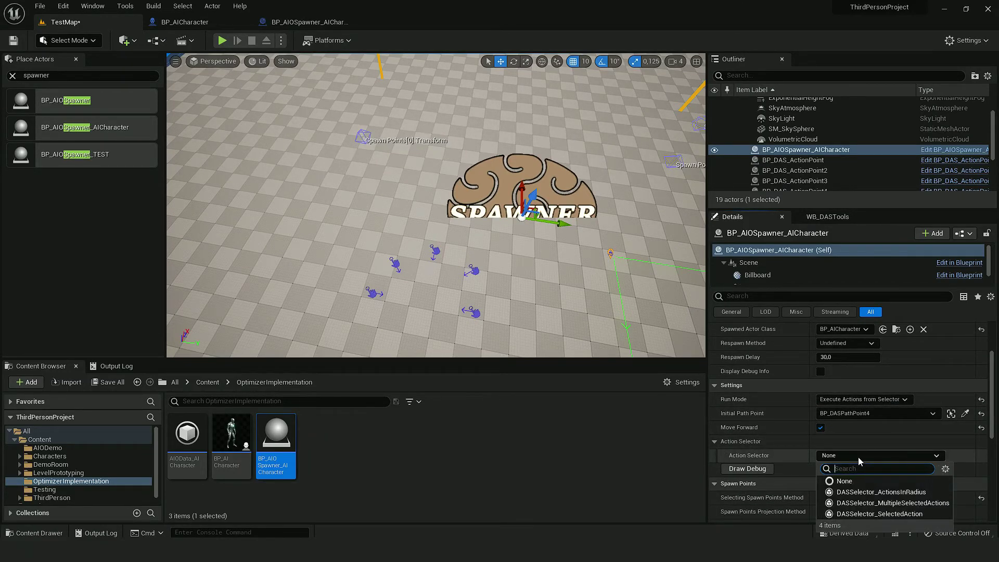
pyautogui.click(891, 503)
pyautogui.scroll(-3, 868, 449)
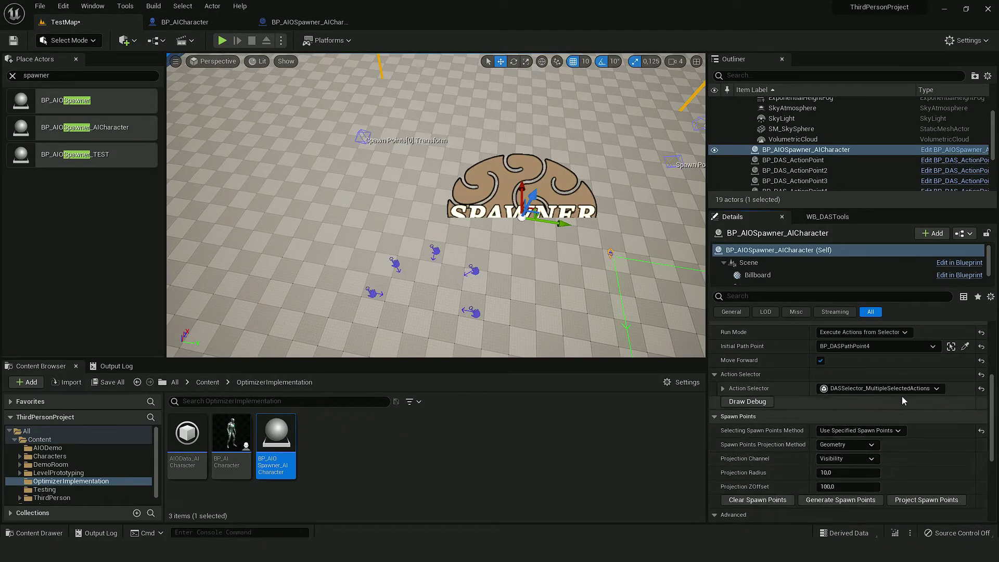
# - Expand the Action Selector's settings and switch the selector to DASSelector_ActionsInRadius
pyautogui.click(723, 389)
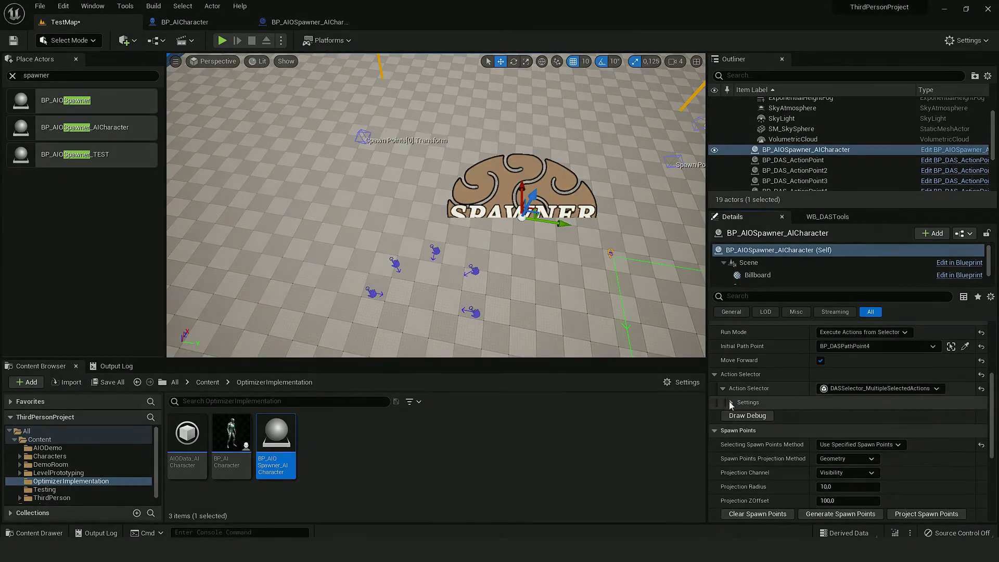
pyautogui.click(732, 402)
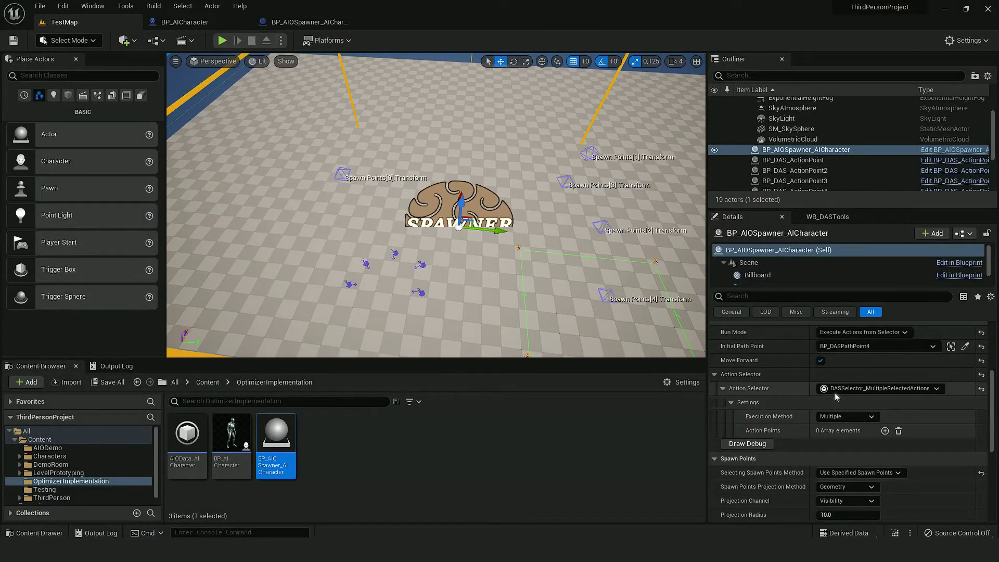
pyautogui.click(843, 391)
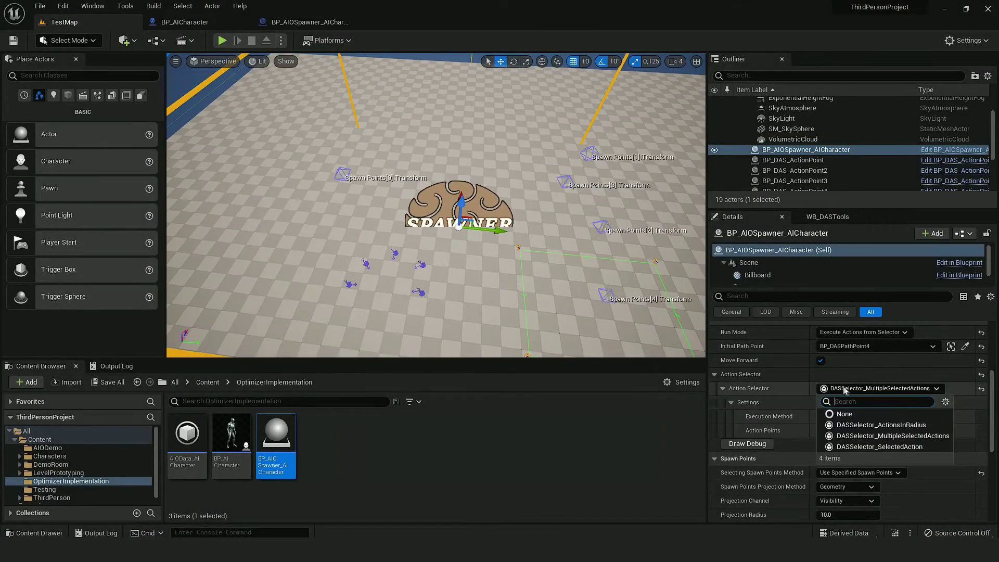
pyautogui.click(881, 426)
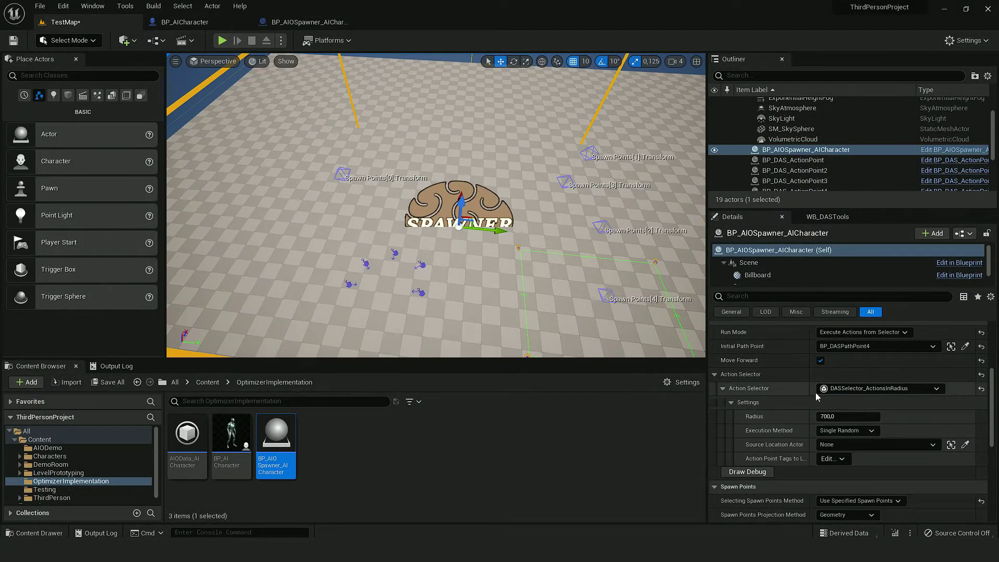
# - Place an empty Actor on the floor amid the action points and assign it as the spawner's Source Location Actor
pyautogui.moveTo(509, 264); pyautogui.dragTo(504, 265, button='right')
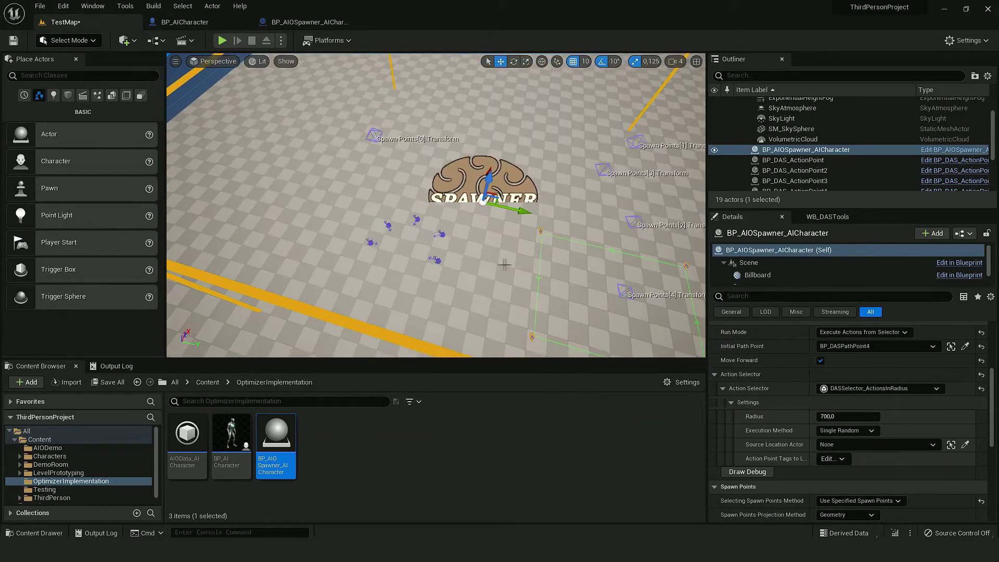
pyautogui.moveTo(406, 246); pyautogui.dragTo(407, 248)
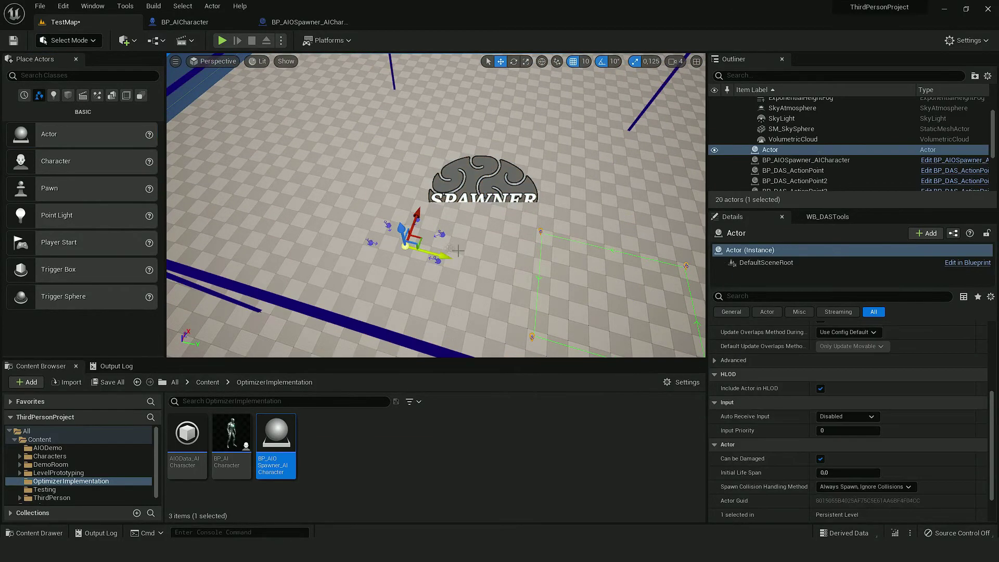
pyautogui.press('f')
pyautogui.click(558, 127)
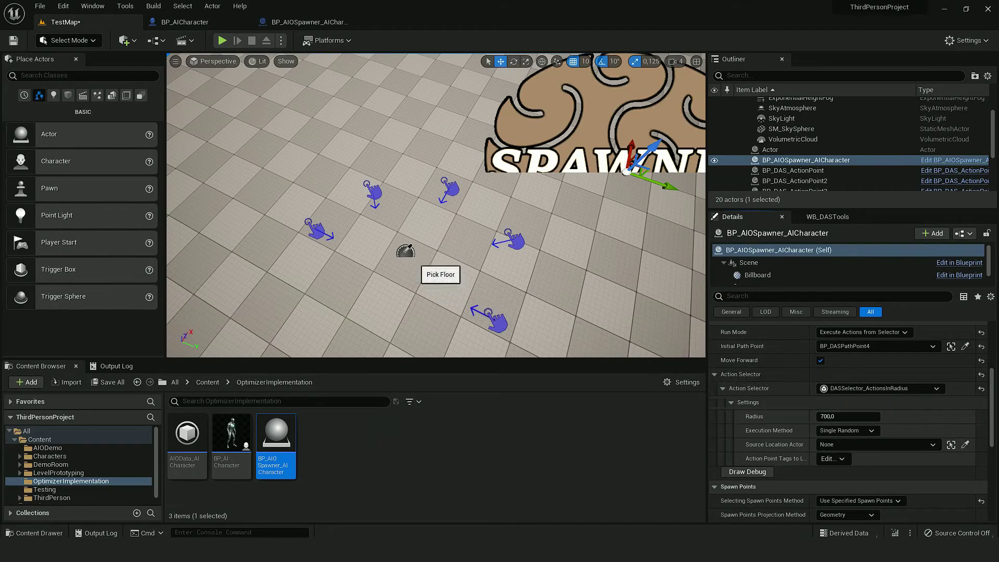
# - Draw the spawner's debug circle, reduce the selector's Radius to about 415 and draw the debug circle again
pyautogui.click(748, 472)
pyautogui.moveTo(436, 205); pyautogui.dragTo(448, 216, button='right')
pyautogui.press('s')
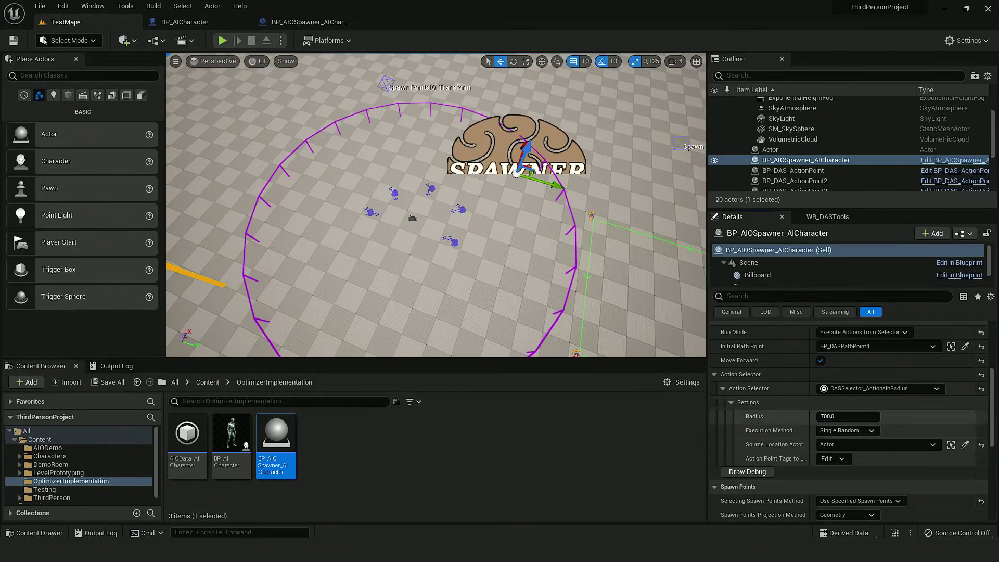
pyautogui.moveTo(849, 416); pyautogui.dragTo(833, 417)
pyautogui.click(747, 471)
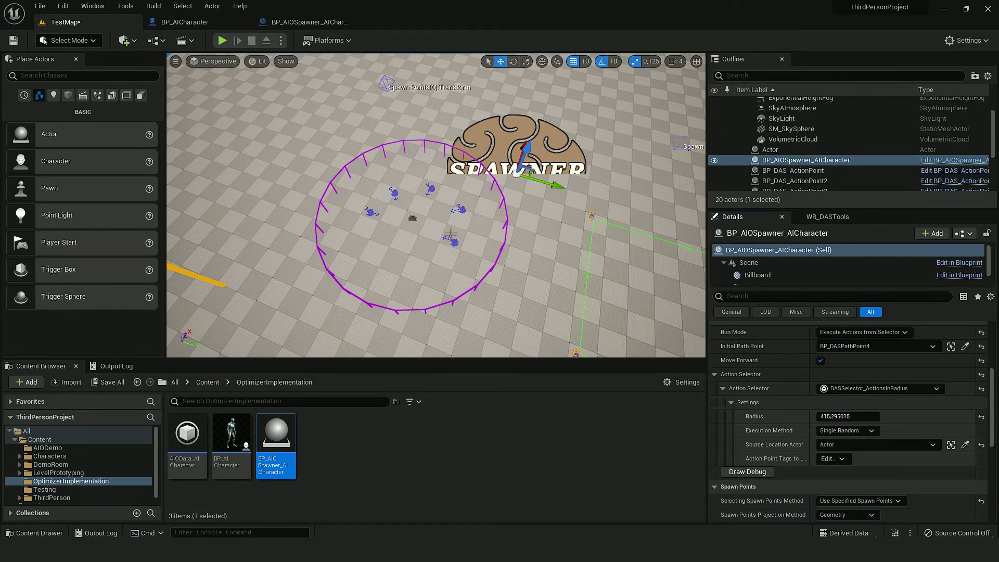
# - Play the level from a floor spot near the path and run toward the action points to watch the spawned characters
pyautogui.moveTo(454, 243); pyautogui.dragTo(489, 208, button='right')
pyautogui.rightClick(451, 296)
pyautogui.click(476, 286)
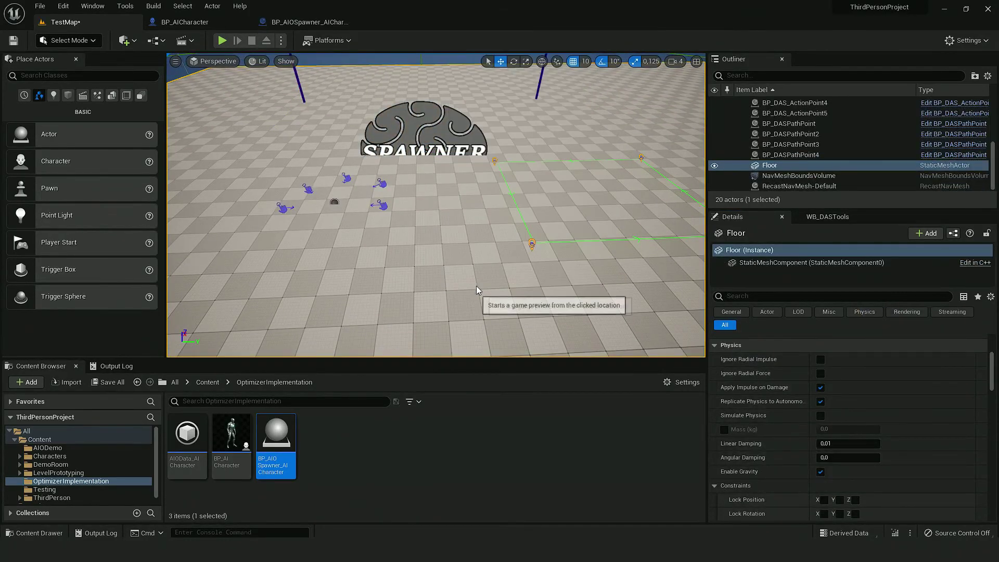
pyautogui.press('w')
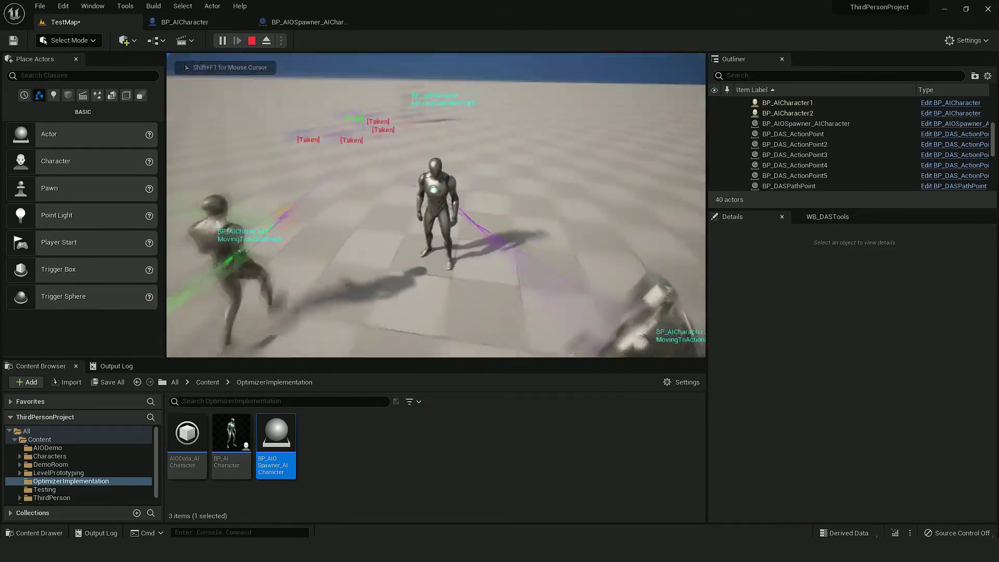
pyautogui.press('w')
pyautogui.press('w')
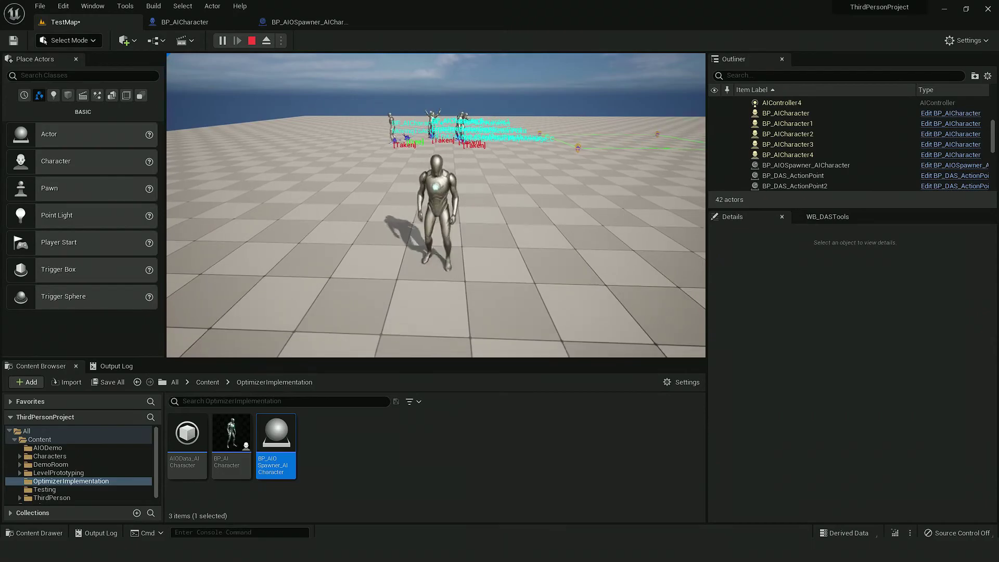
pyautogui.press('w')
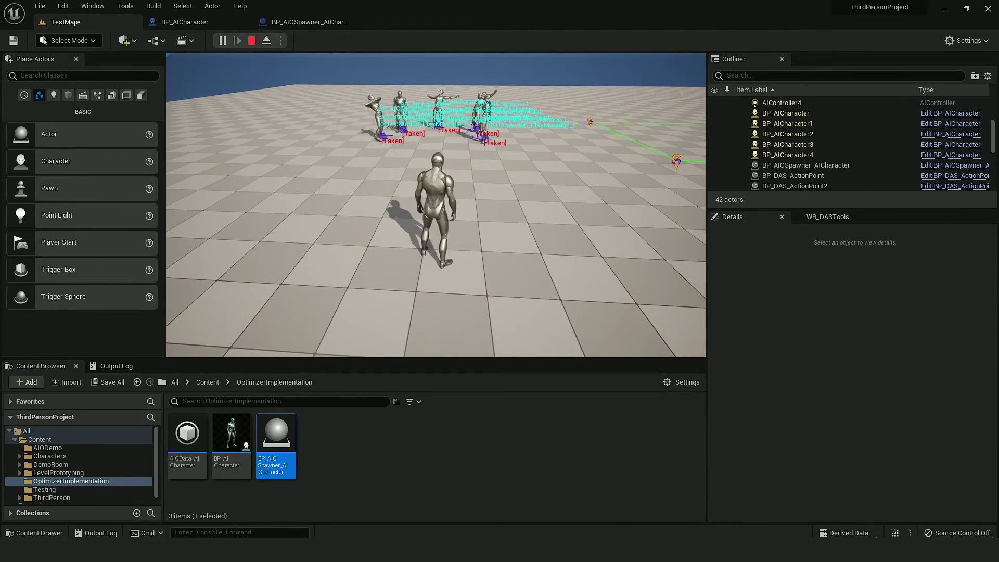